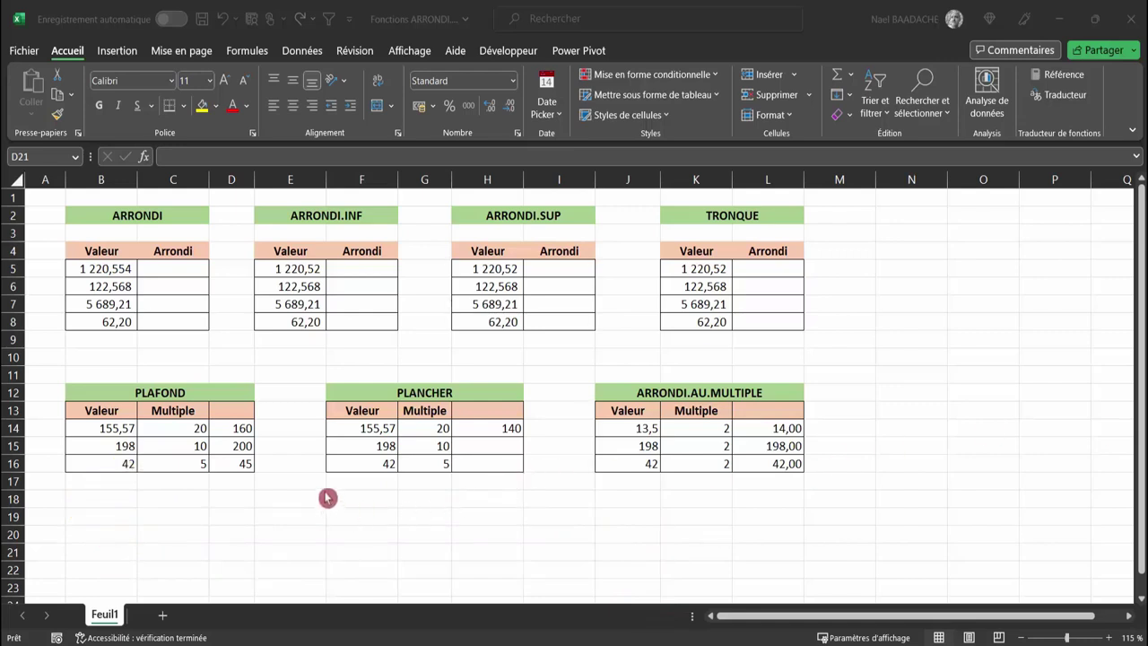
Step: Adjust B5's displayed decimals, then restore it to three decimal places
left_click(119, 341)
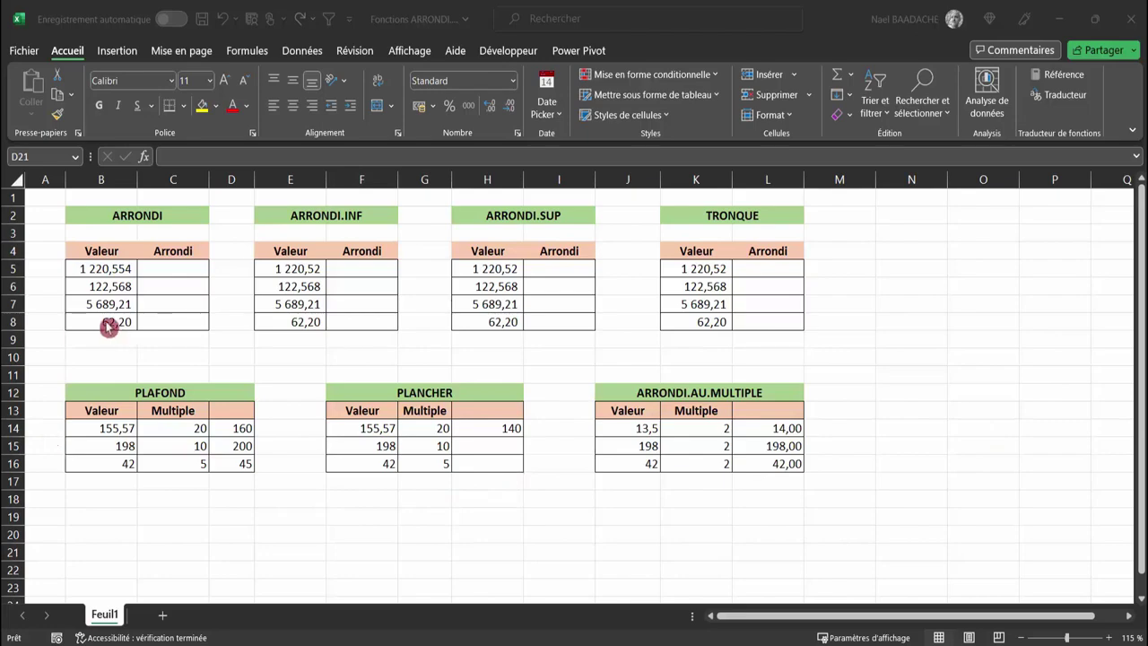
left_click(106, 270)
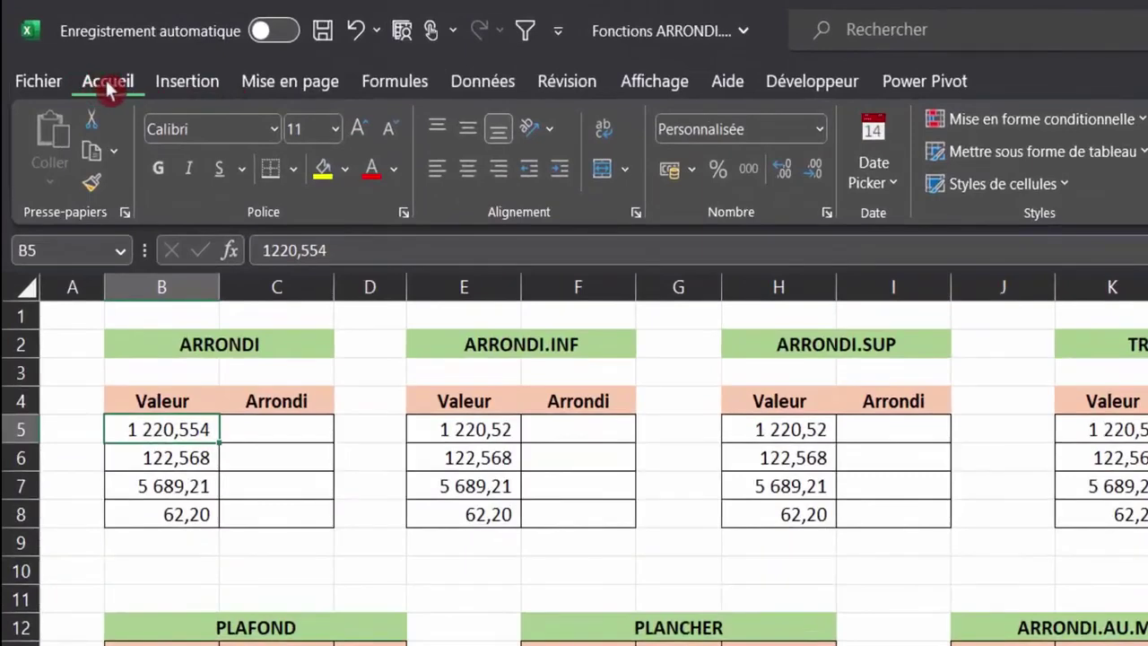
left_click(817, 175)
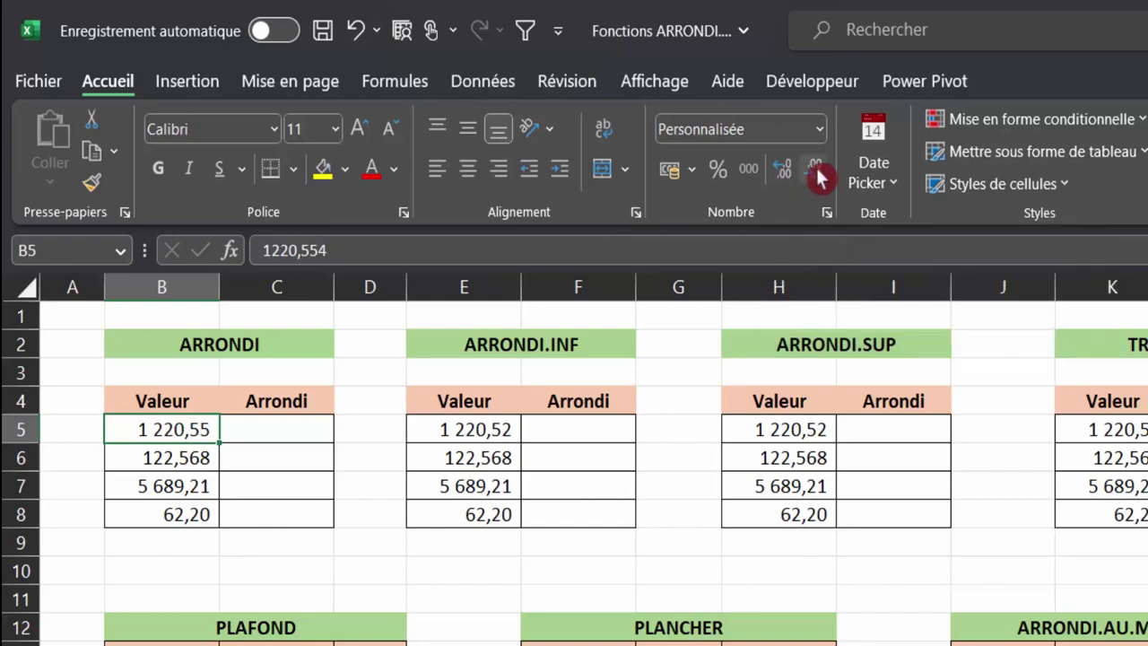
left_click(818, 176)
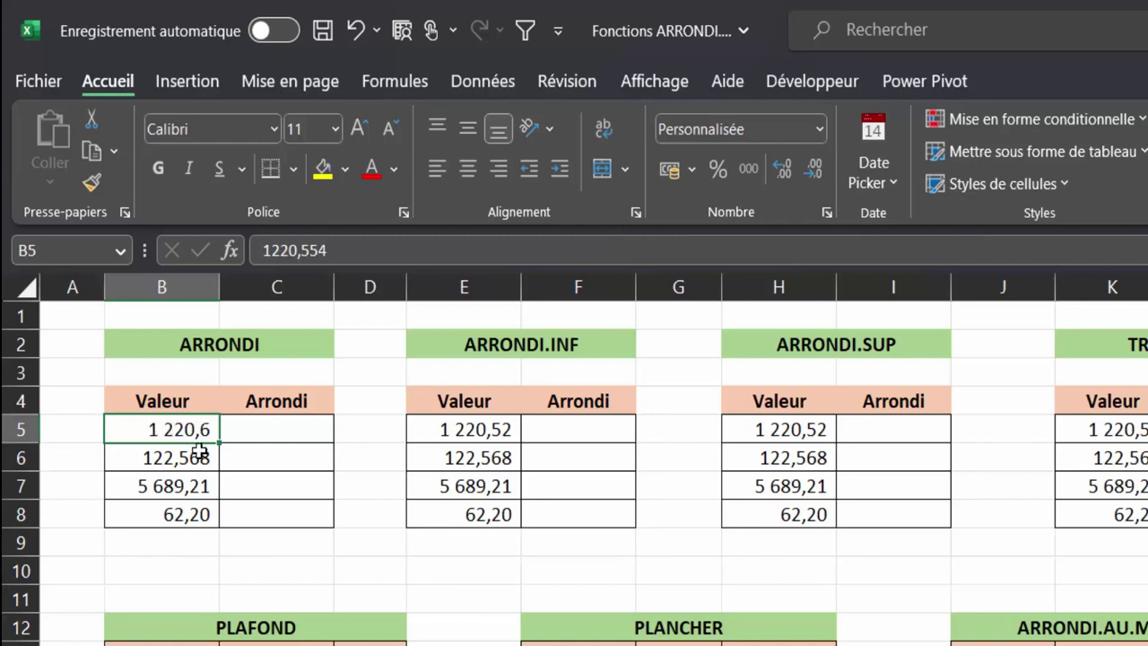
left_click(356, 244)
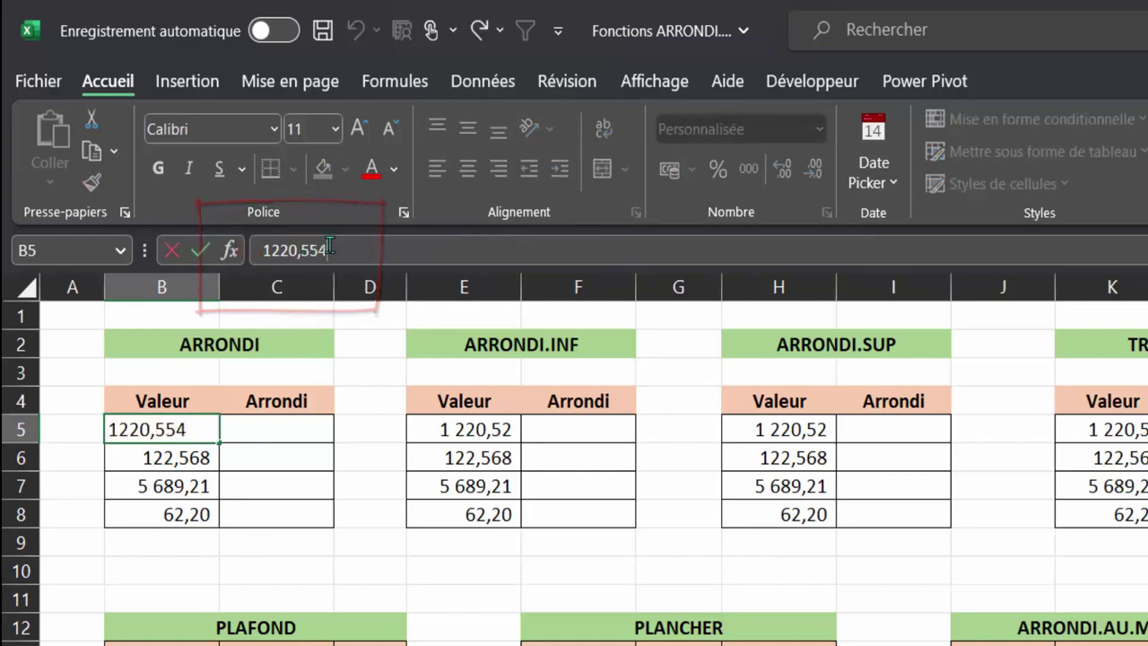
left_click(201, 436)
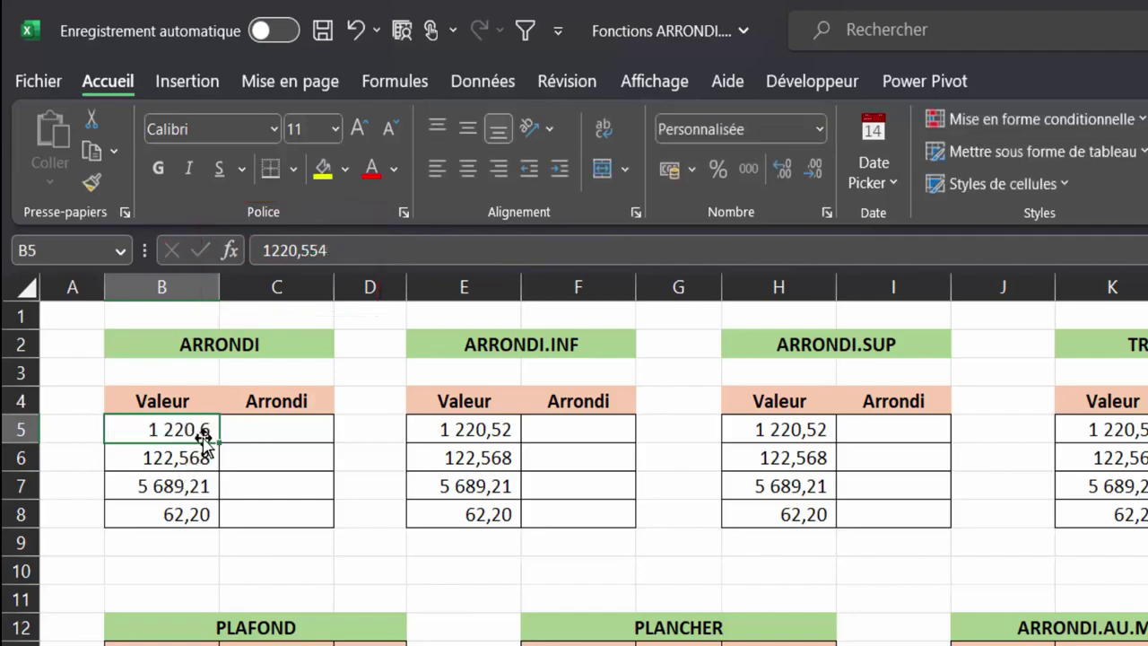
left_click(782, 169)
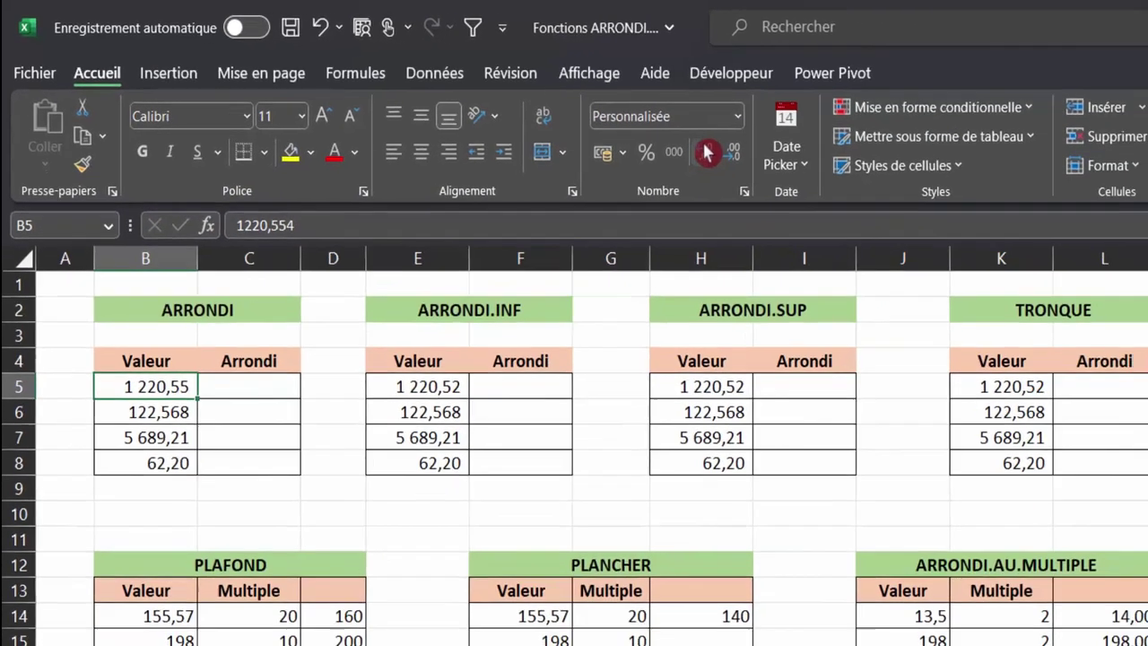
left_click(707, 152)
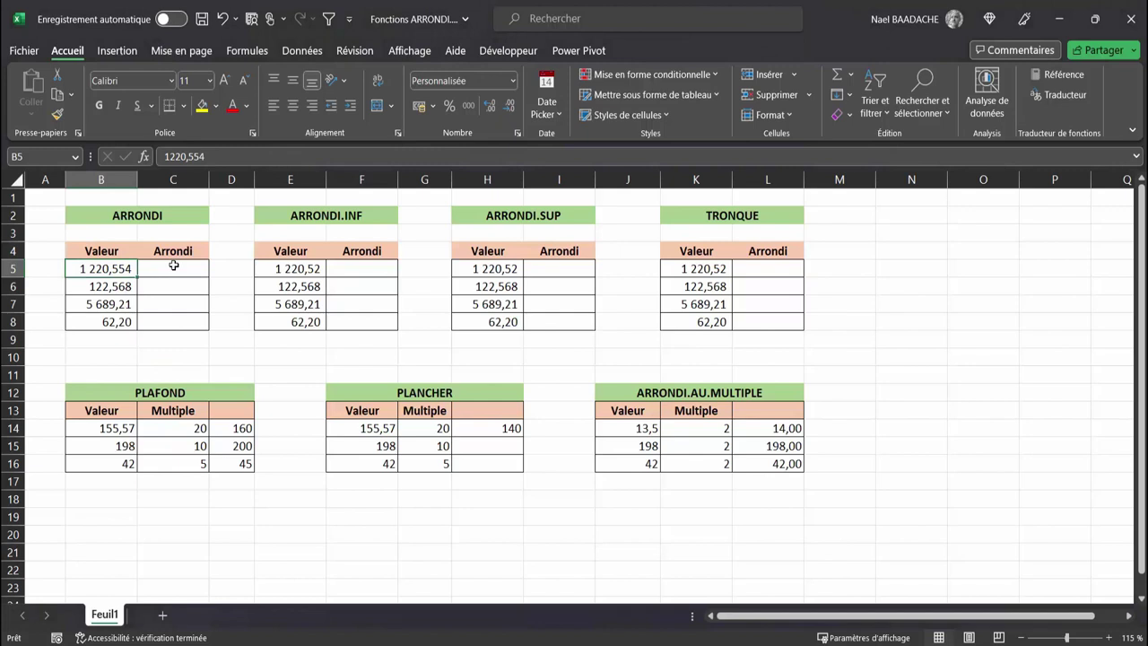
Step: Enter =ARRONDI(B5;2) in C5 to round B5 to two decimals
left_click(173, 265)
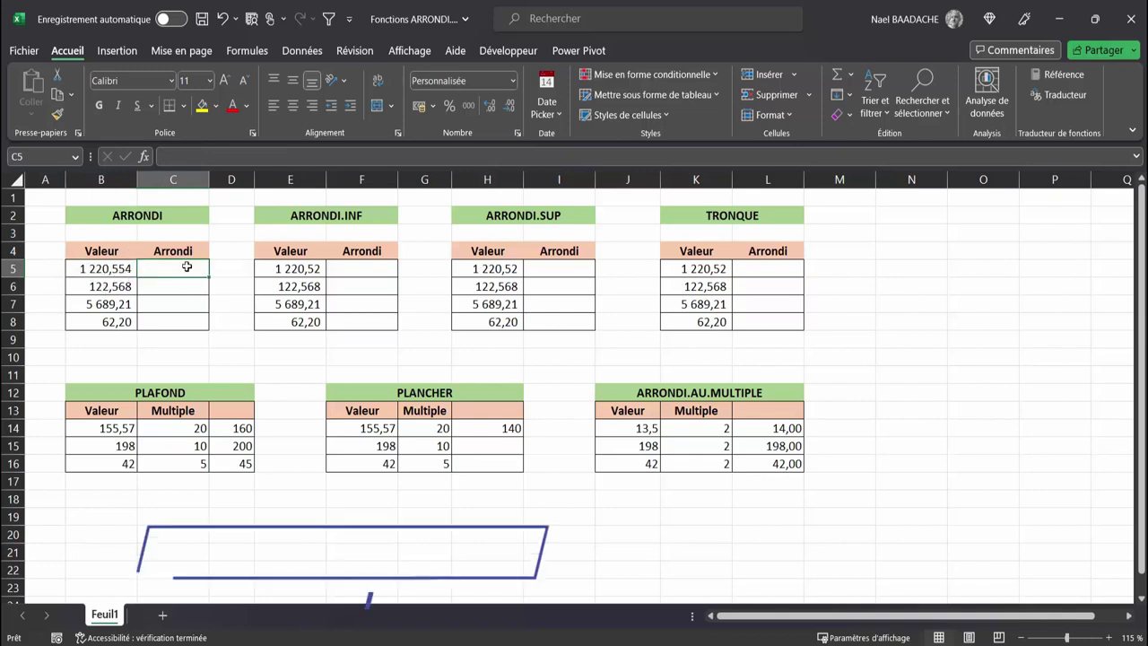
type("=arrondi")
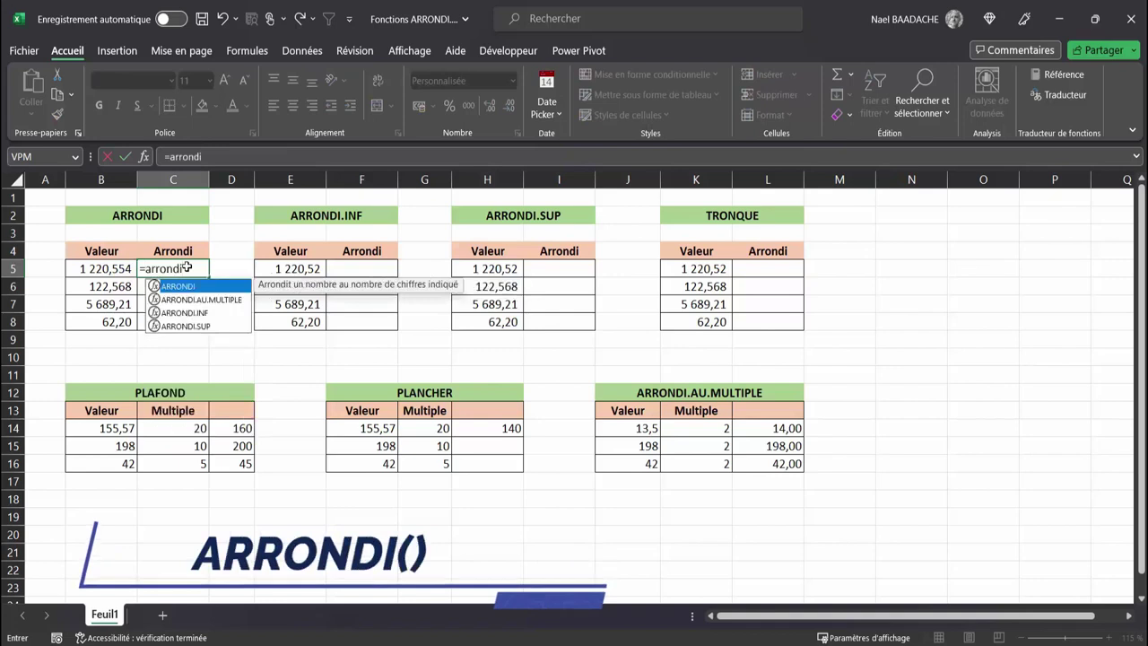
type("(")
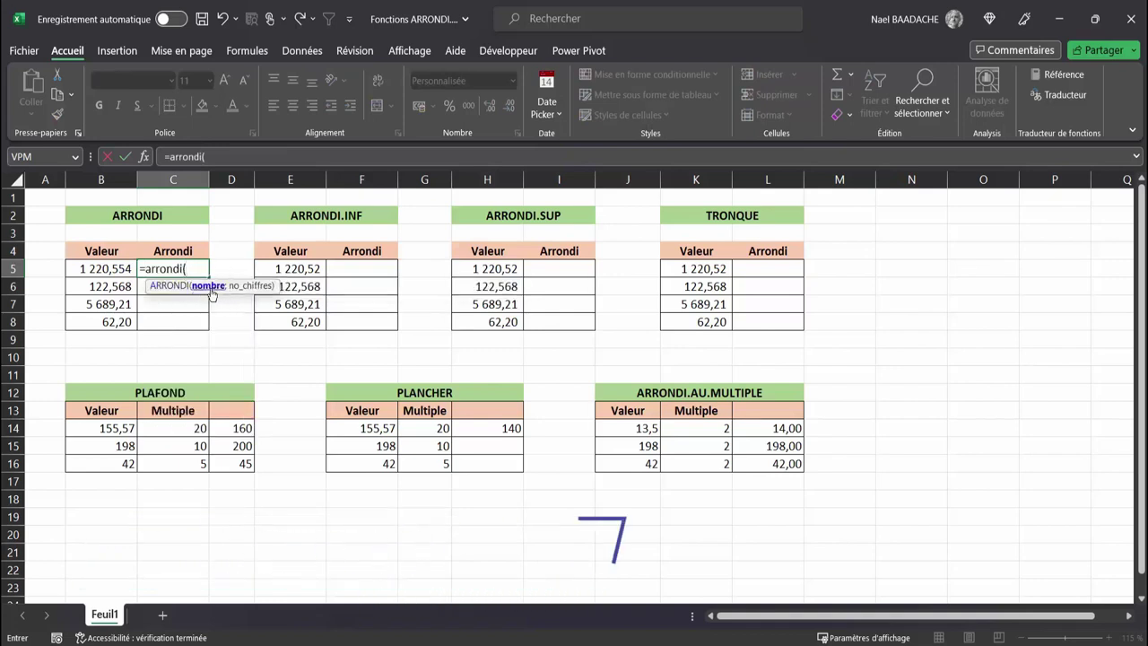
left_click(110, 269)
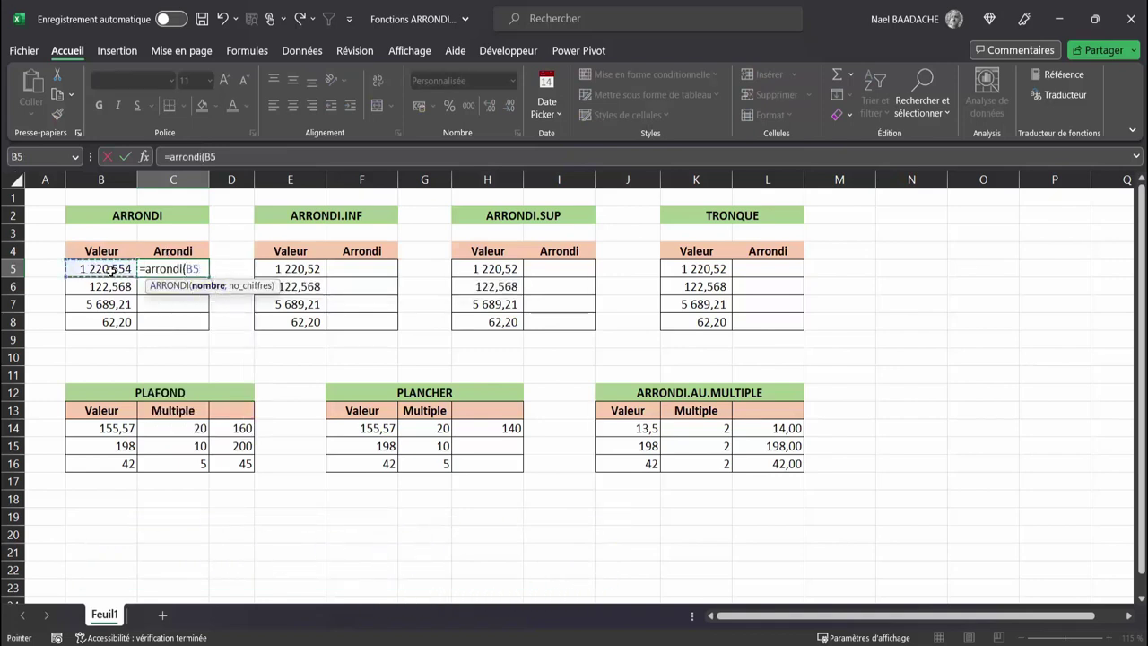
type(";")
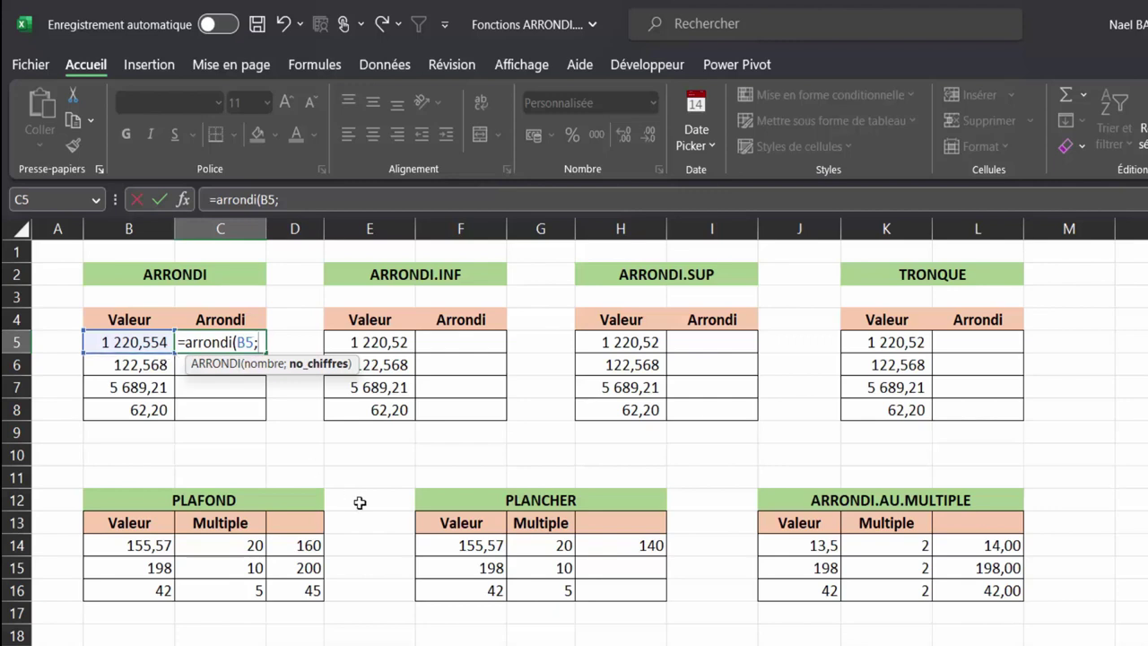
type("2)")
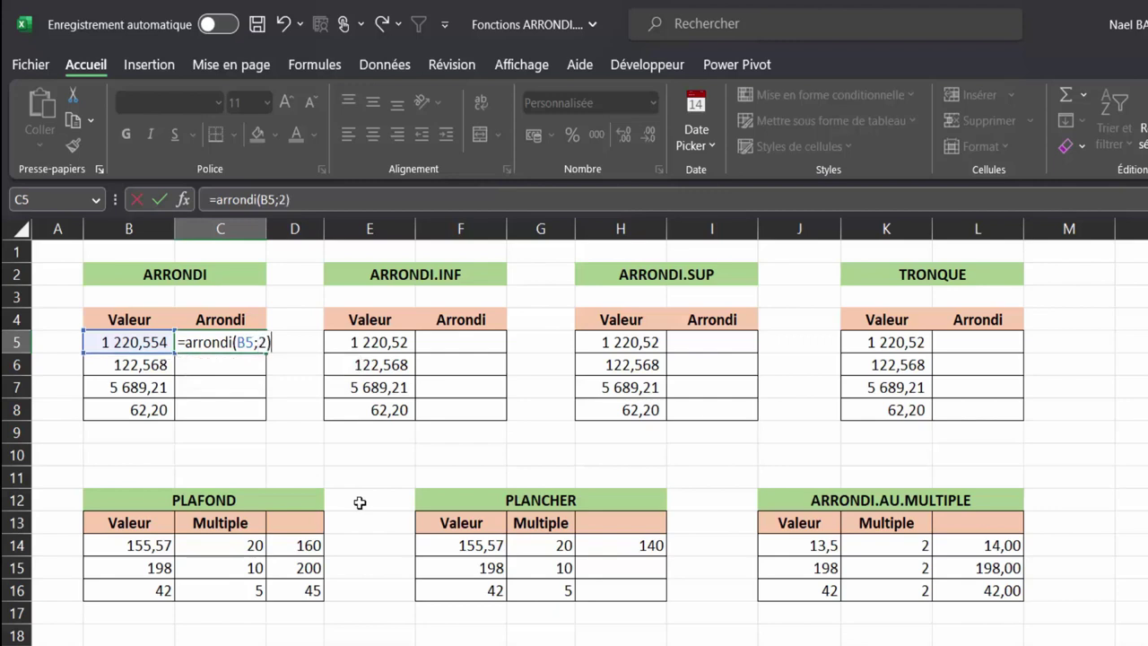
key("Return")
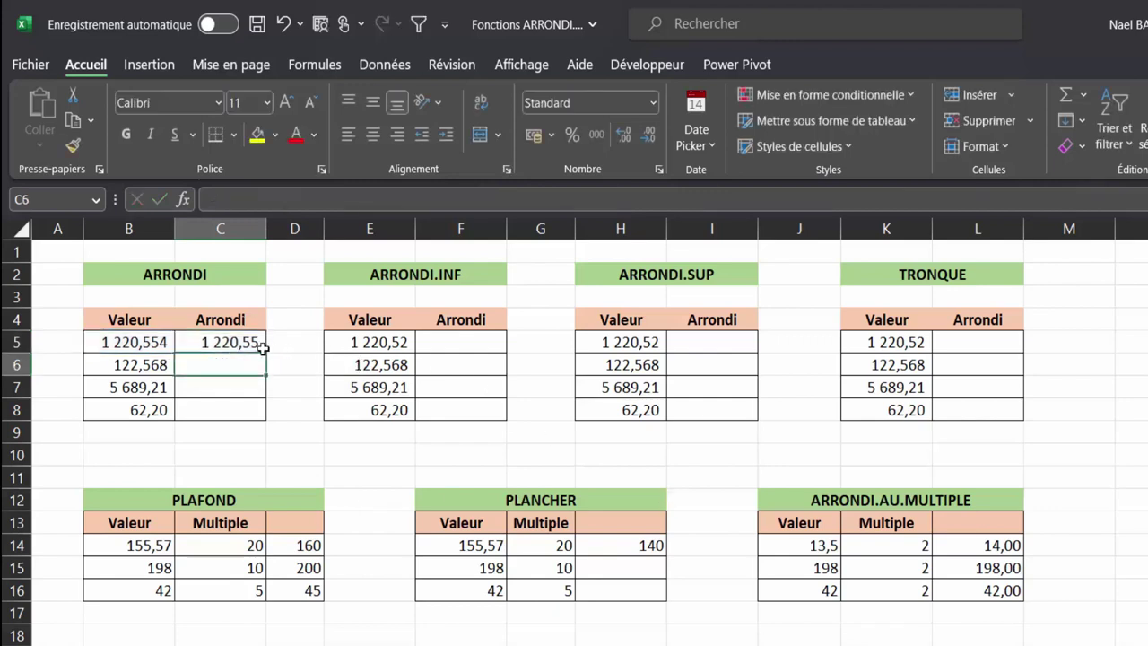
Step: Change B5's value to 1220,556 so C5 shows 1 220,56
left_click(247, 345)
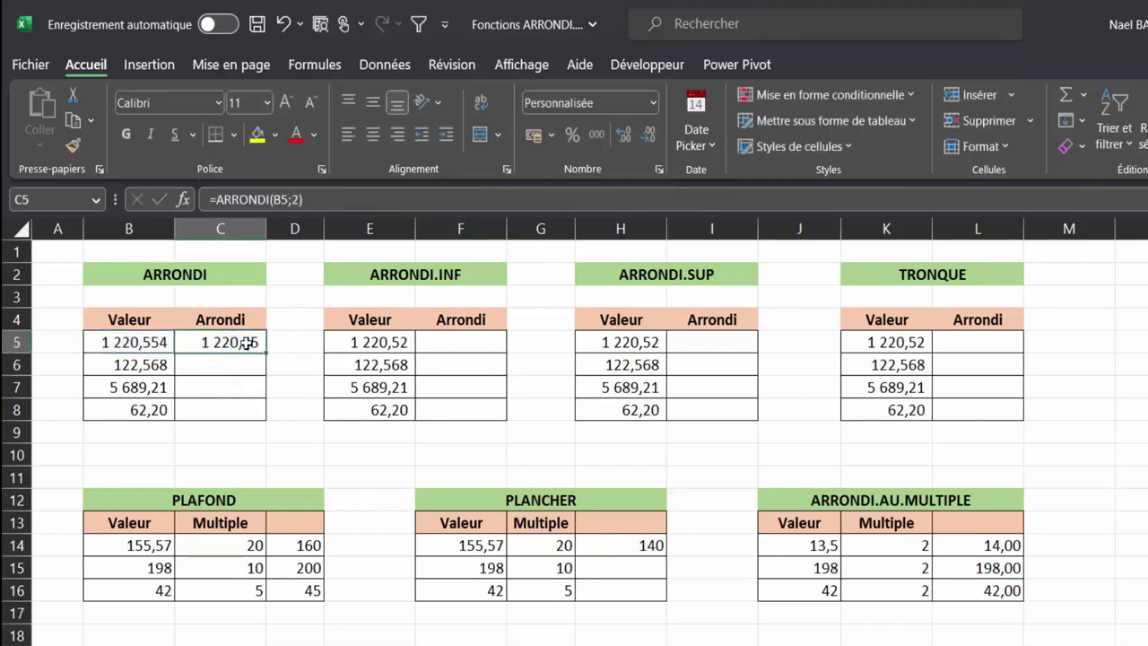
left_click(133, 344)
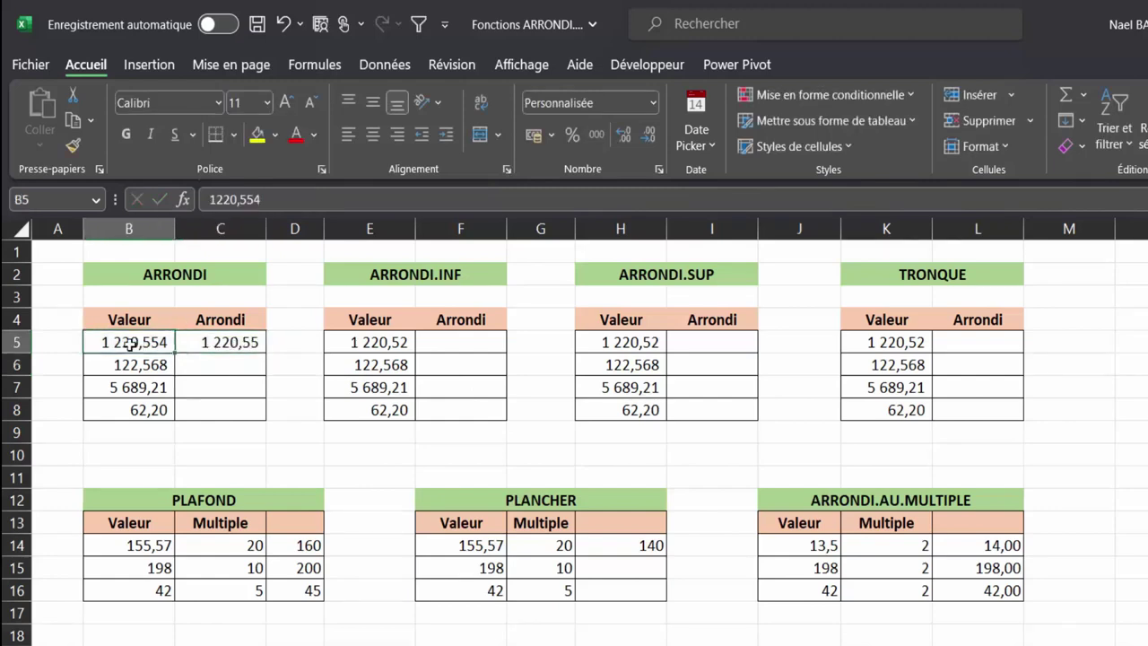
left_click(271, 198)
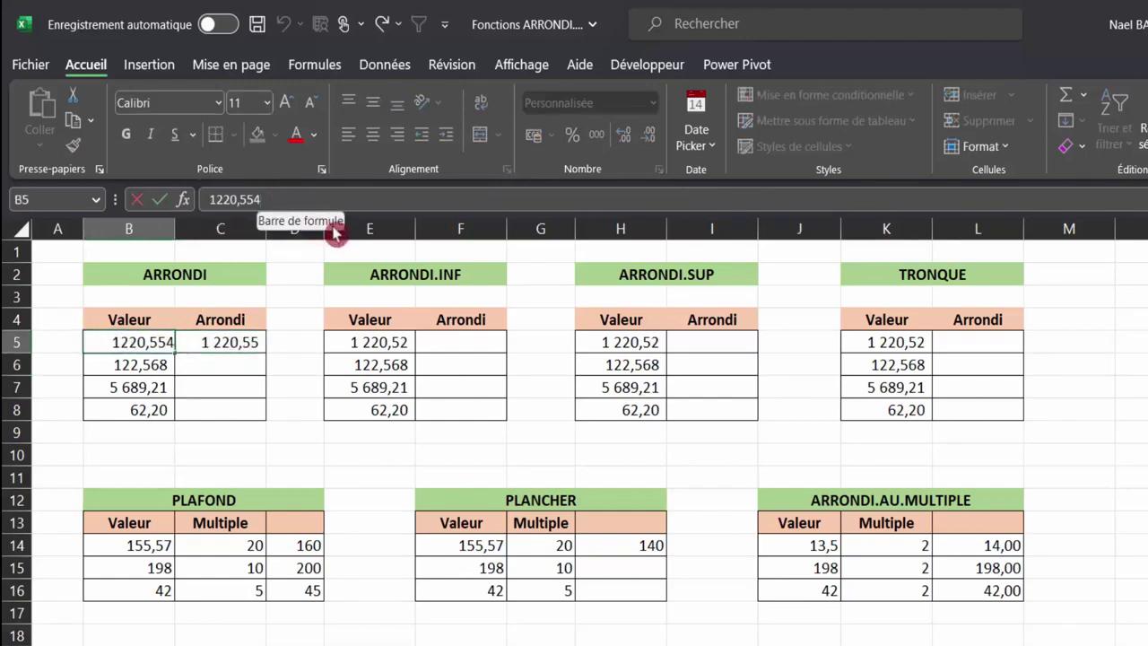
key("BackSpace")
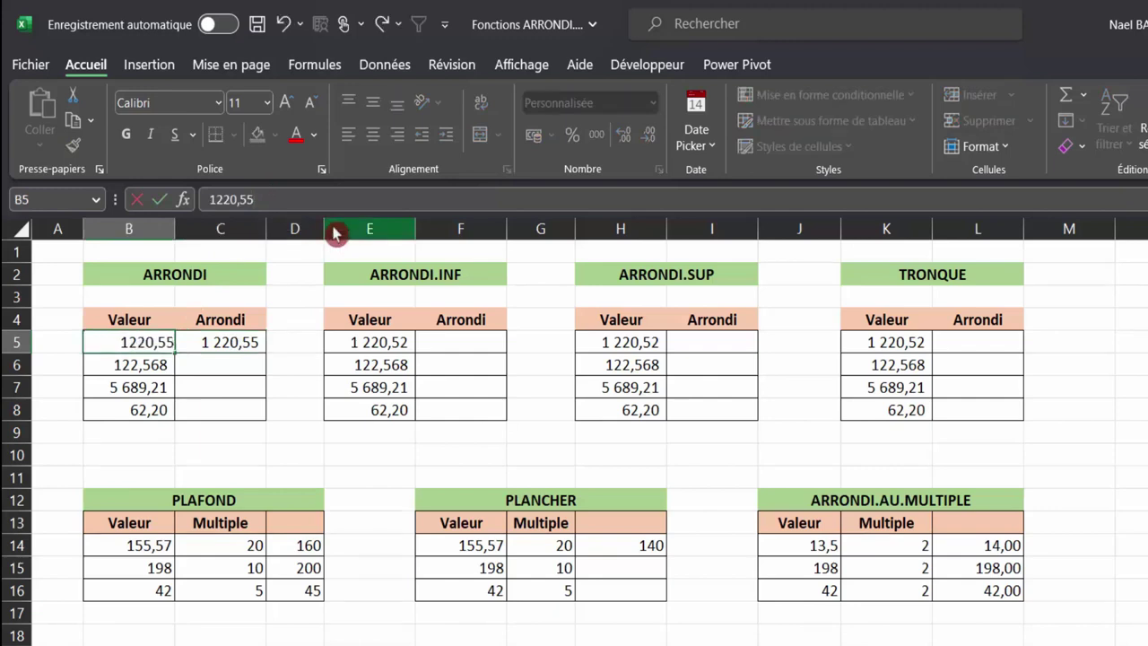
type("6")
key("Return")
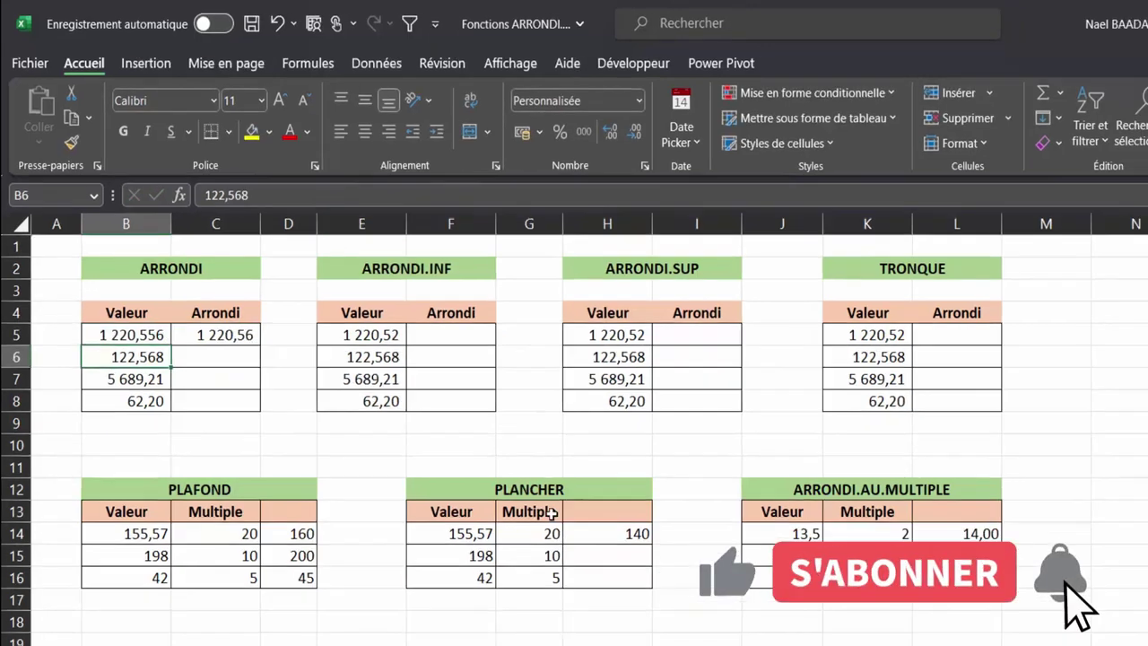
Step: Copy C5's ARRONDI formula down to C8, giving 122,57, 5 689,21 and 62,20
left_click(208, 273)
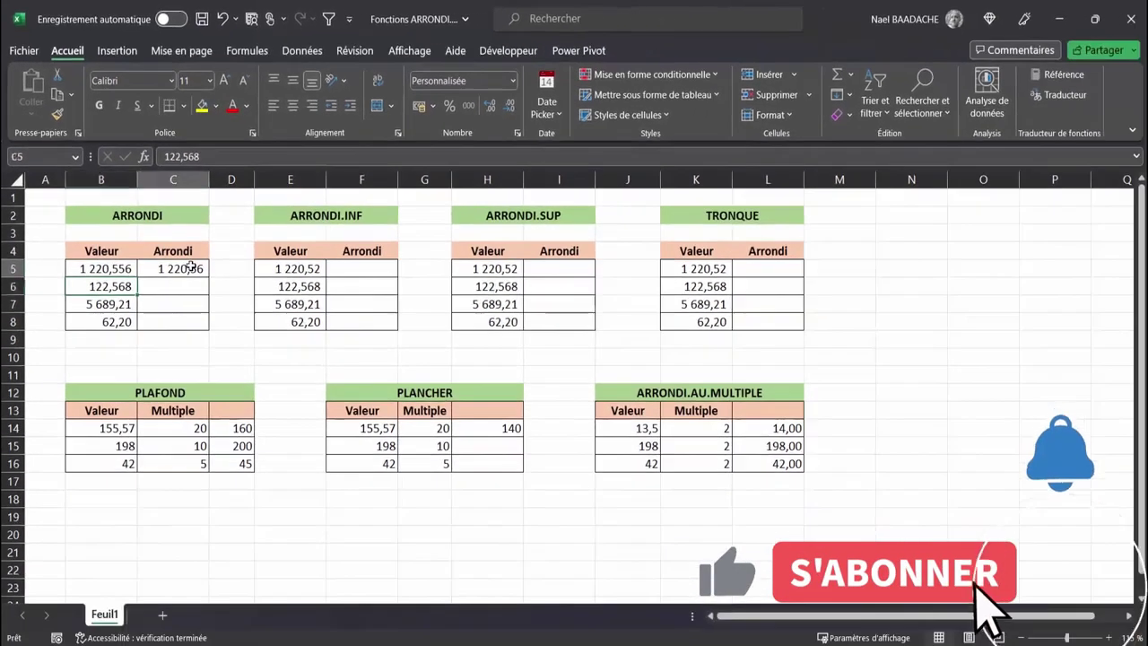
left_click_drag(212, 277, 211, 329)
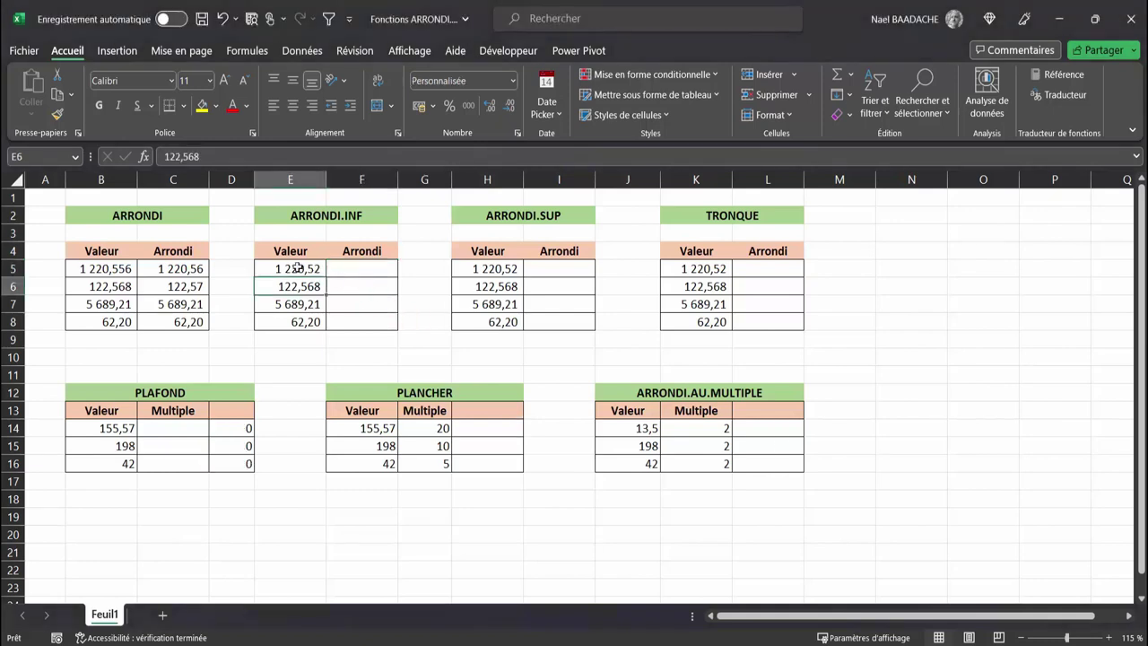
Step: Enter =ARRONDI.INF(E5;1) in F5, returning 1 220,50
left_click(346, 268)
type("=arro")
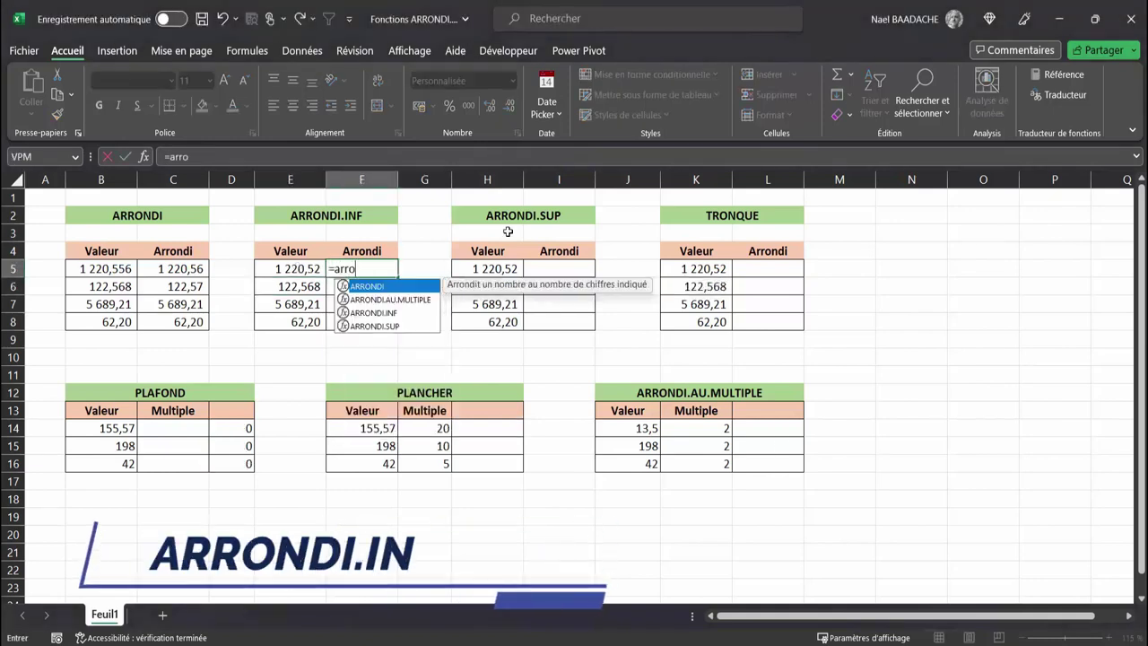
type("ndi")
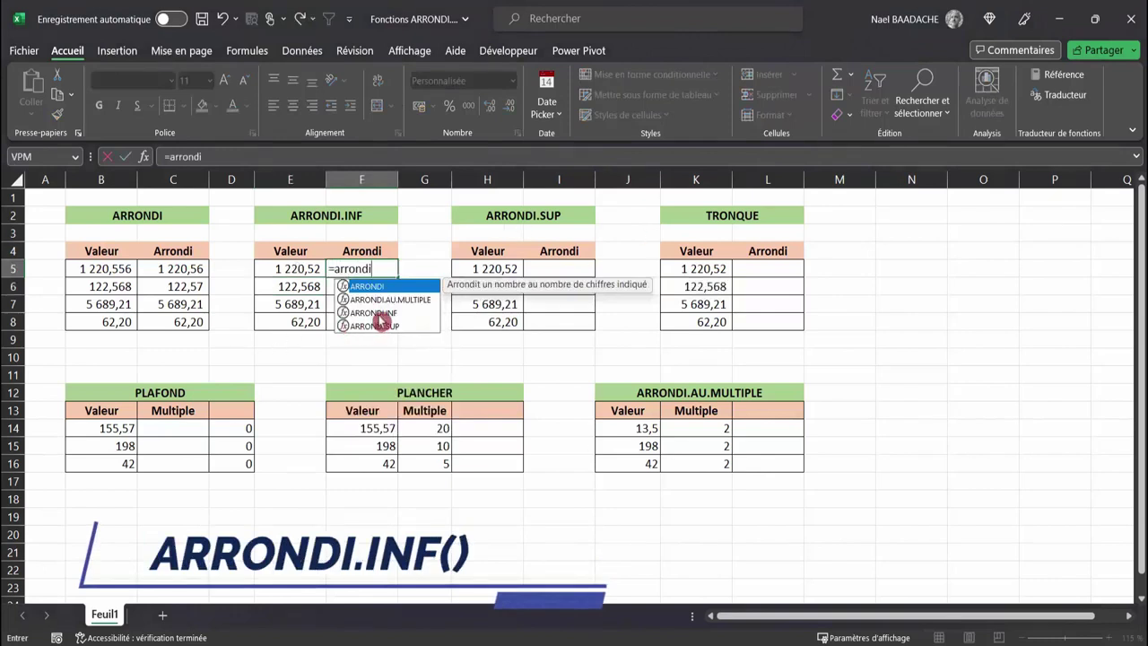
double_click(377, 312)
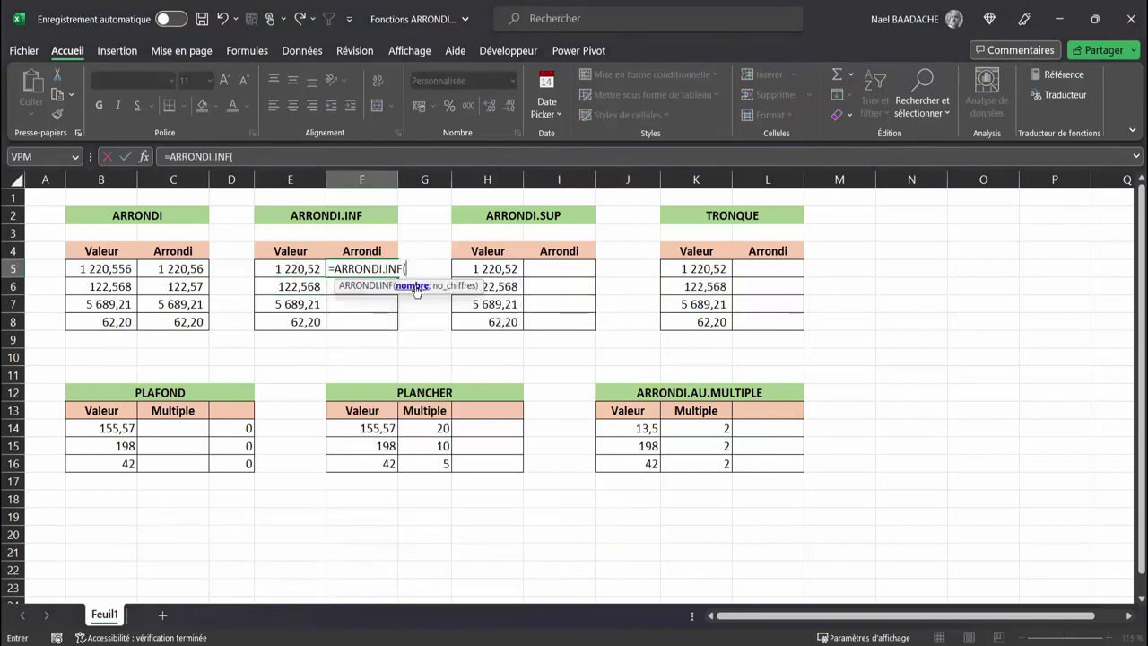
left_click(289, 262)
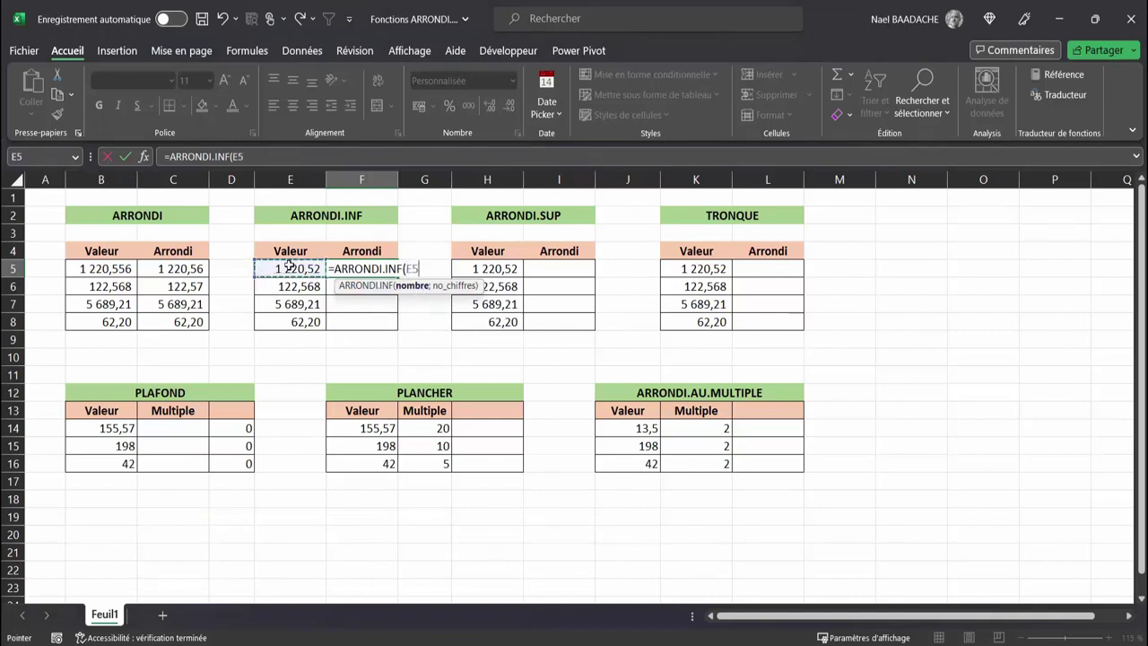
type(";1")
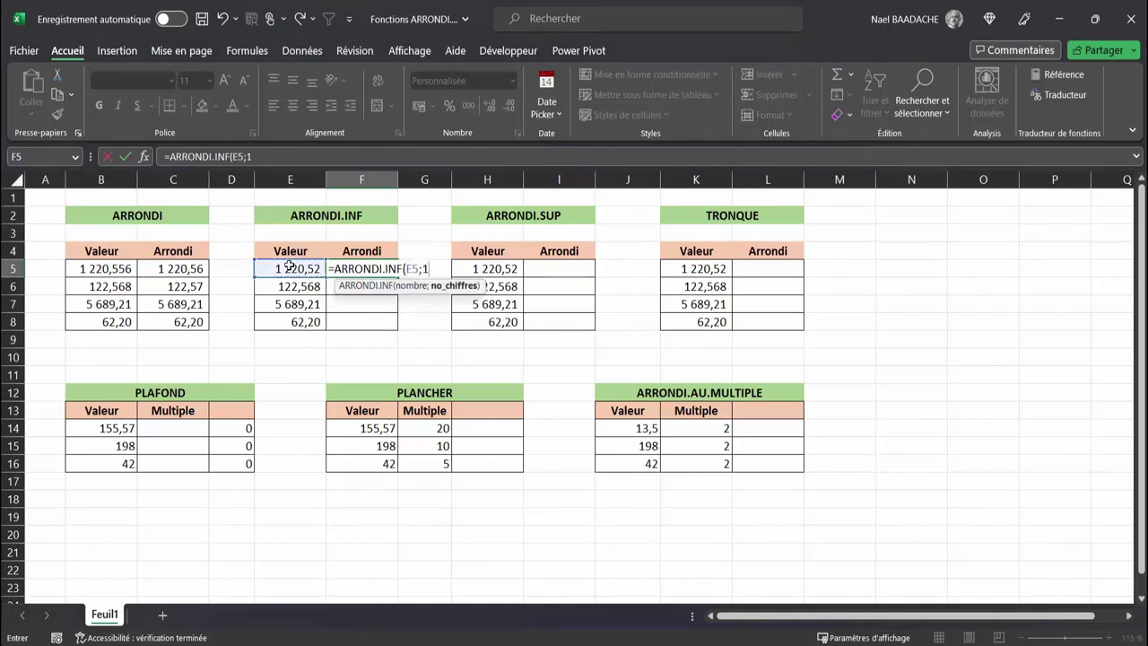
type(")")
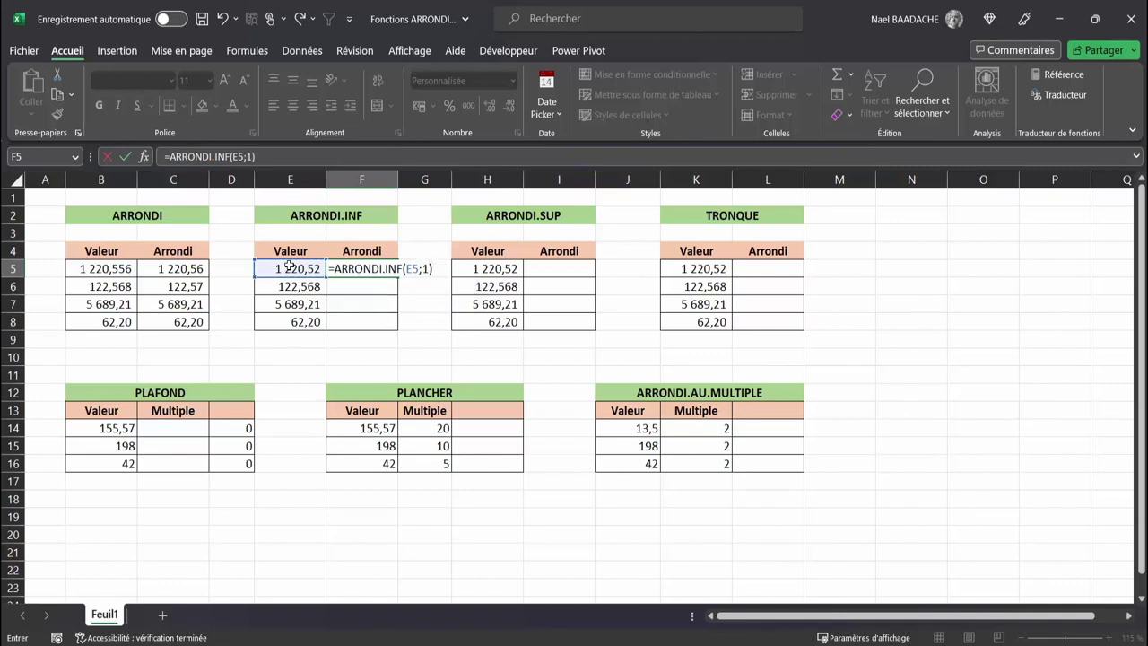
key("Return")
left_click(385, 266)
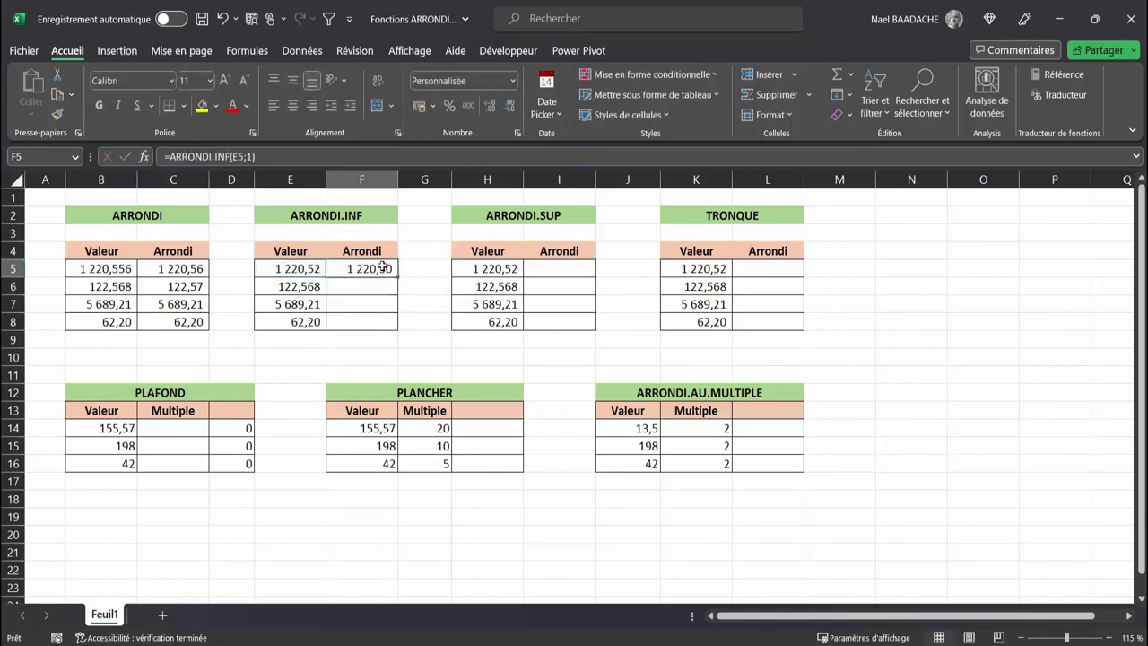
left_click(305, 268)
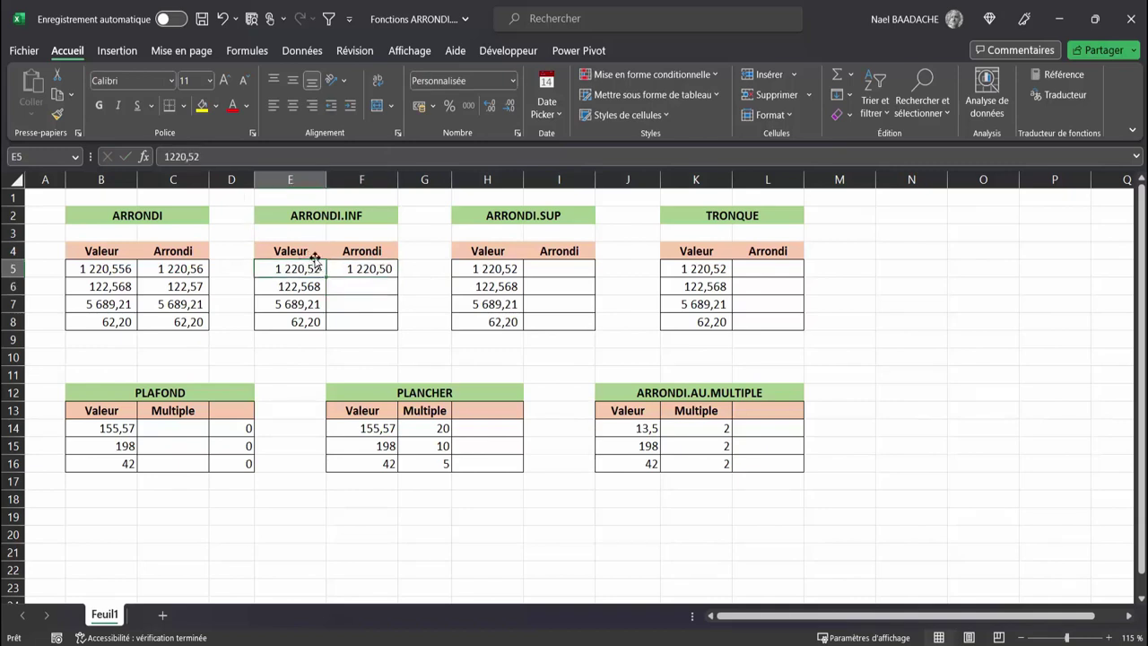
Step: Change E5 to 1220,56 and copy the ARRONDI.INF formula down to F8
left_click(210, 156)
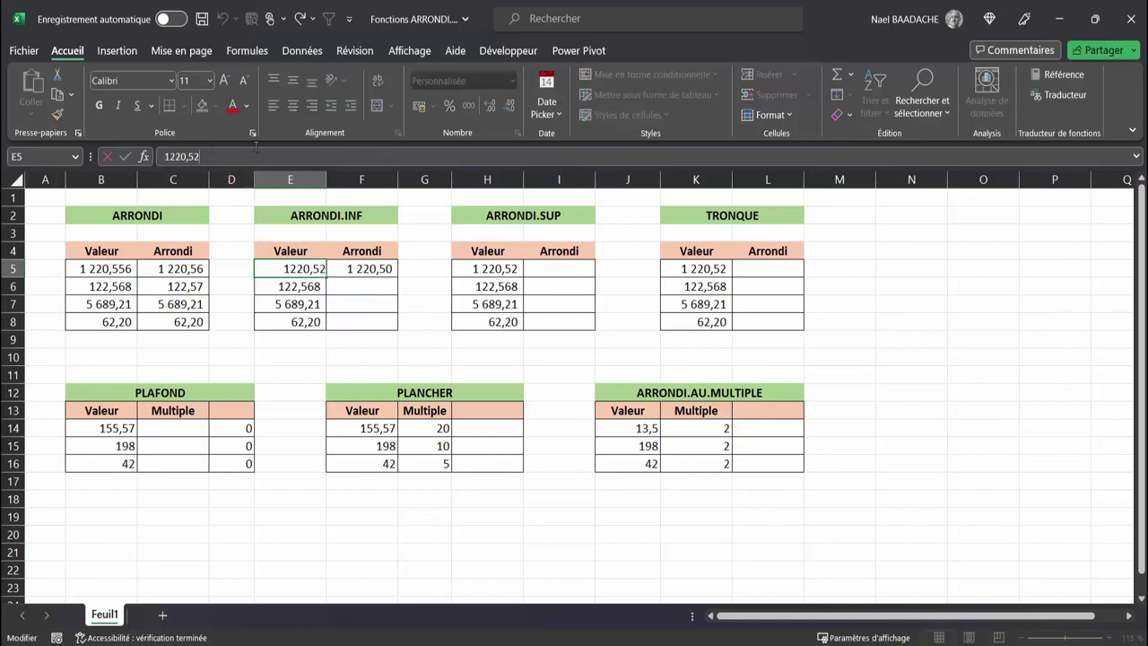
key("BackSpace")
type("6")
key("Return")
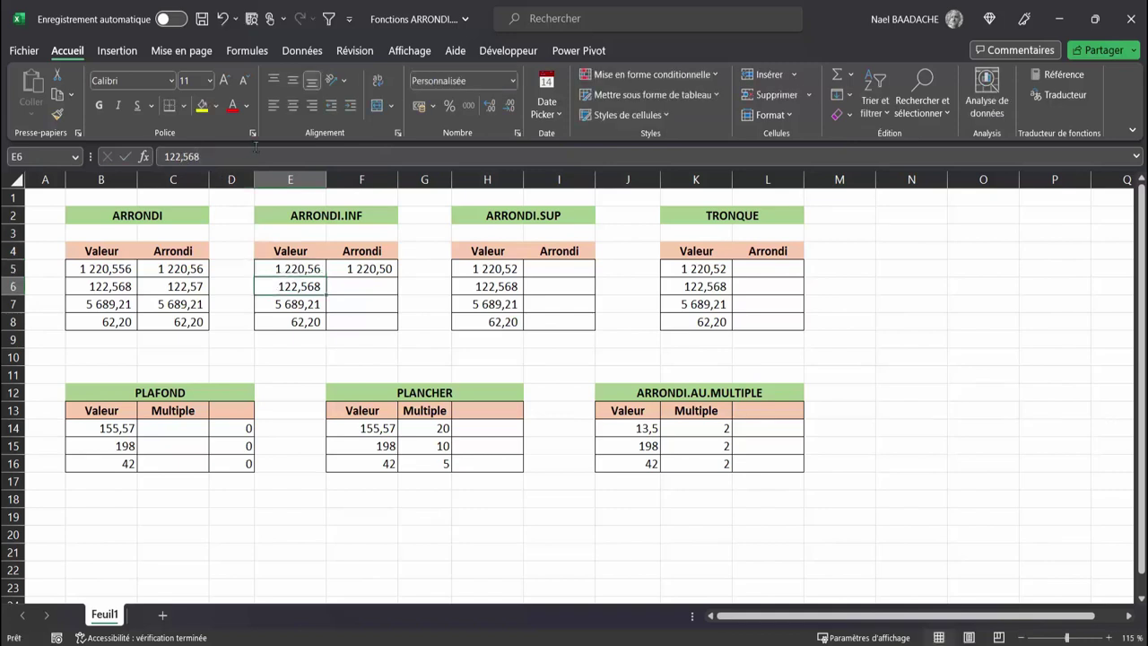
left_click(361, 277)
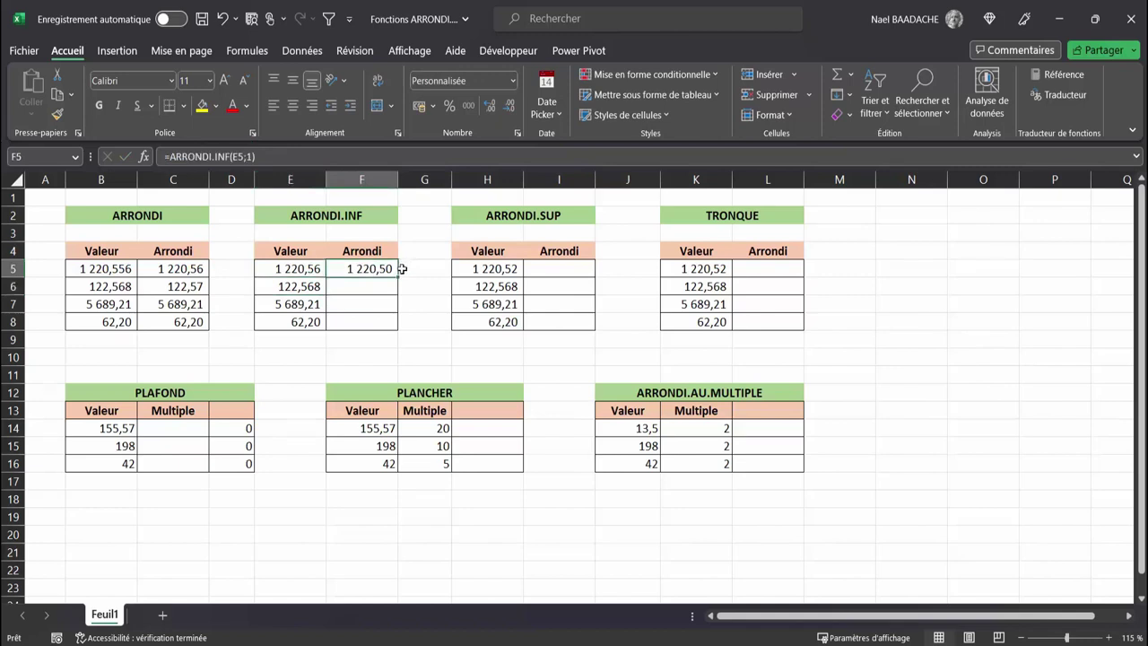
left_click_drag(397, 277, 395, 325)
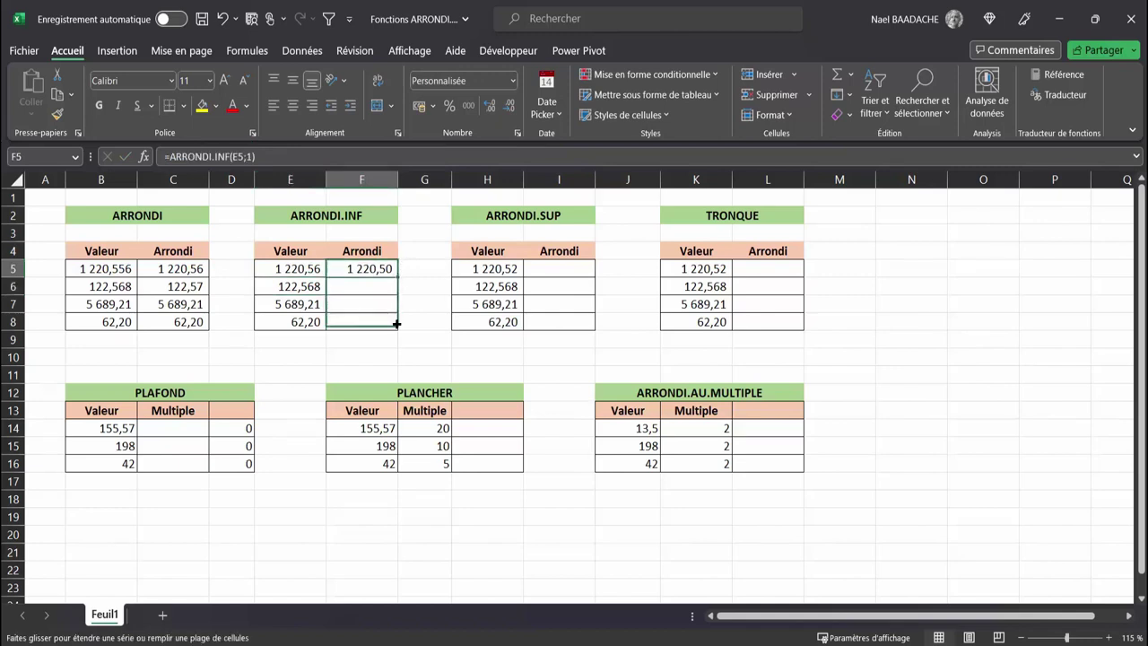
left_click(354, 287)
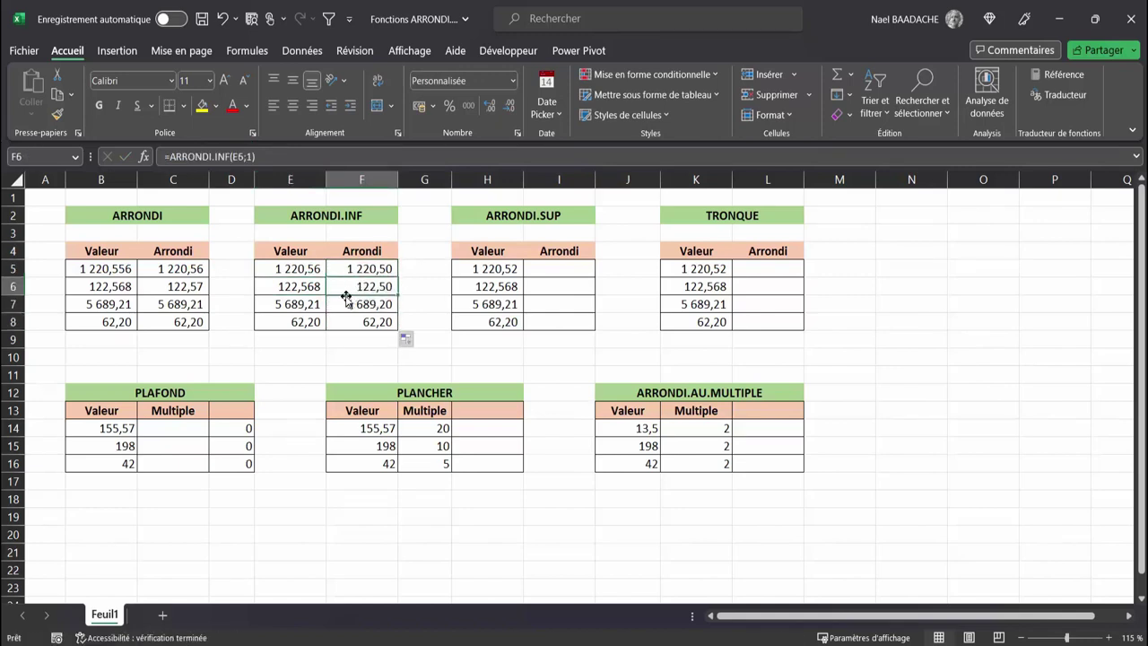
left_click(292, 288)
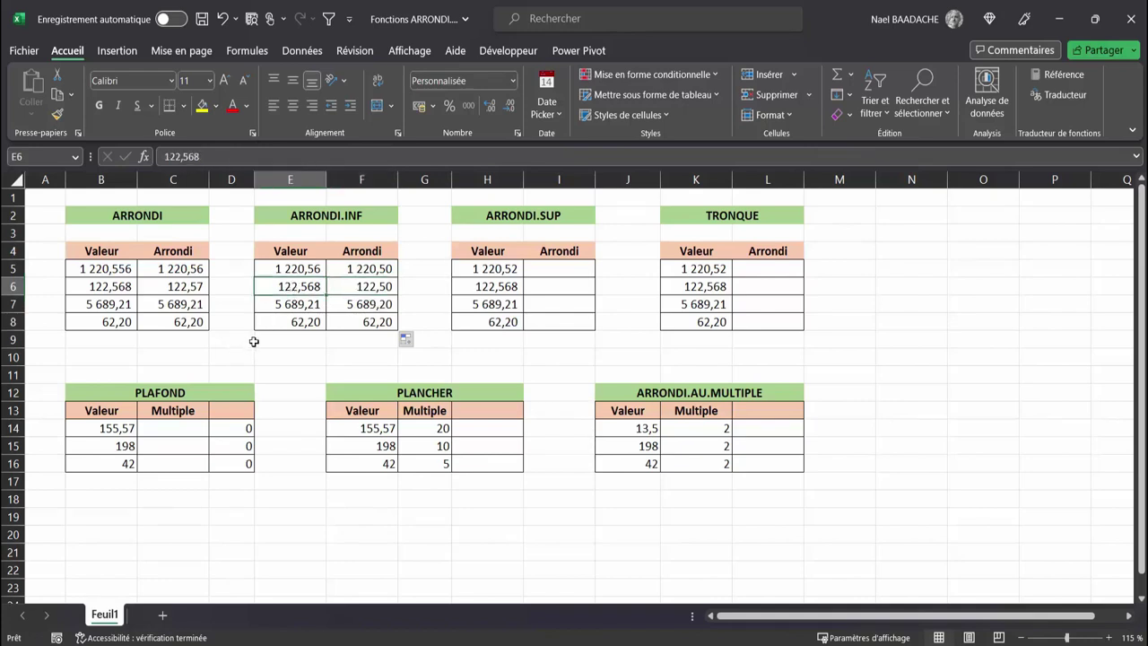
Step: Change F6's digits argument from 1 to 2 so it shows 122,56
double_click(368, 287)
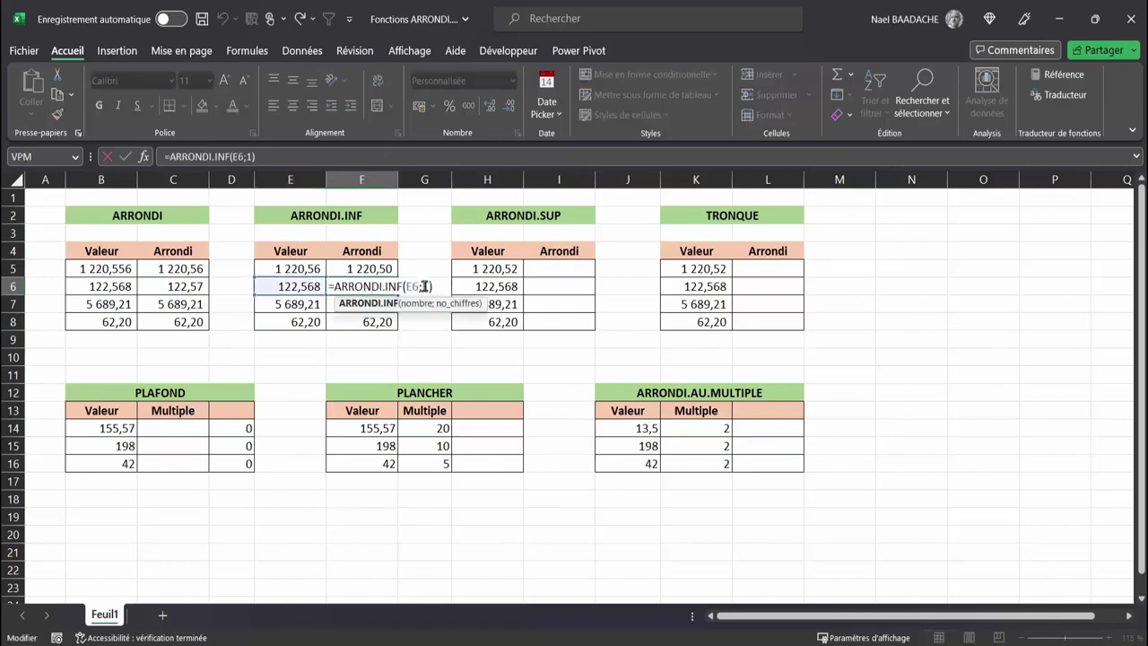
key("Escape")
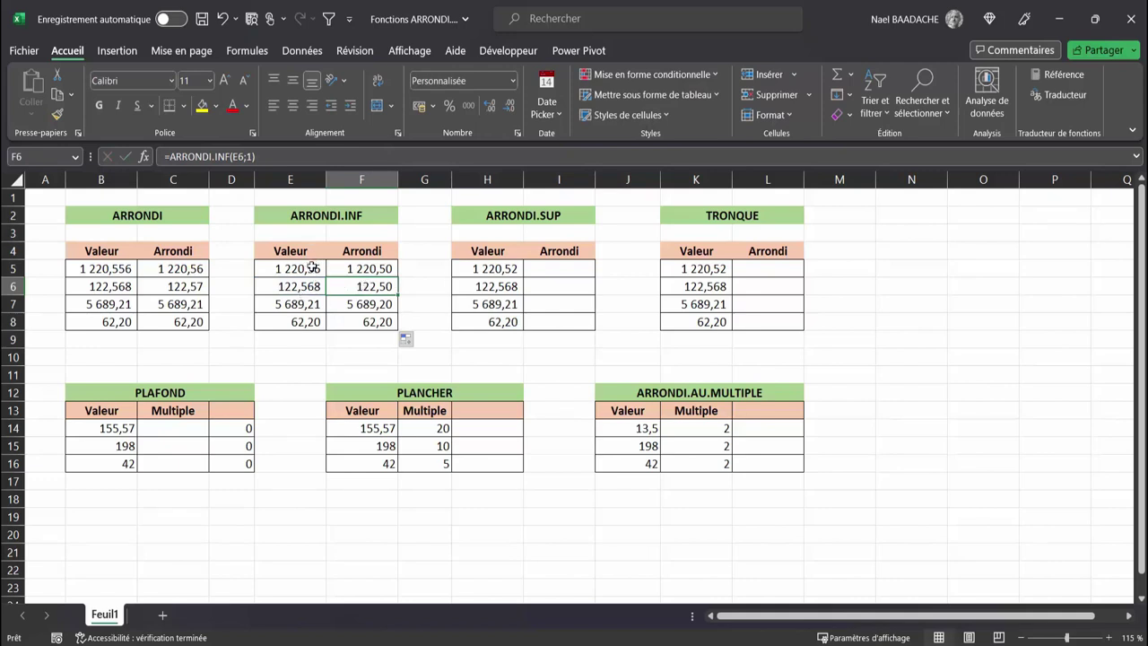
double_click(371, 288)
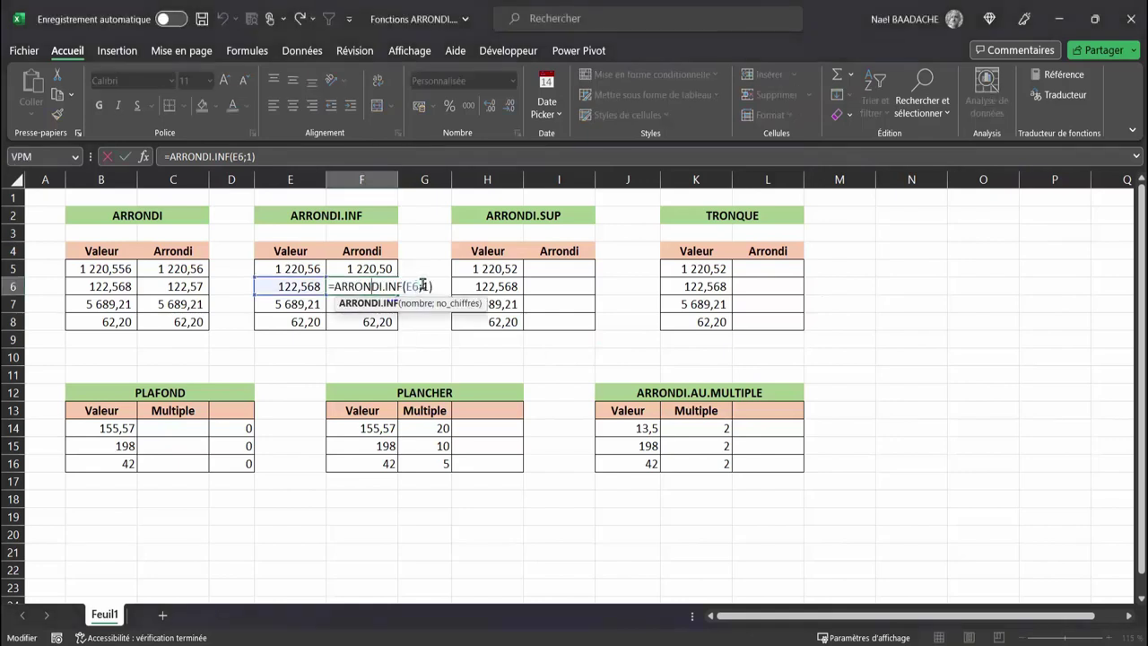
key("BackSpace")
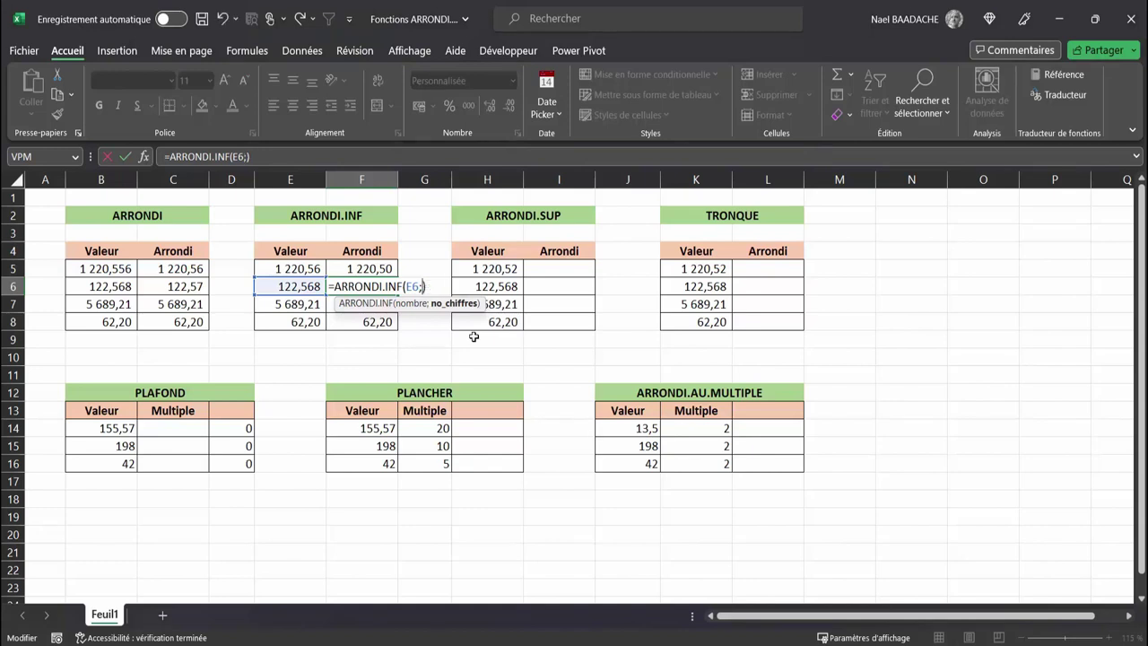
type("2")
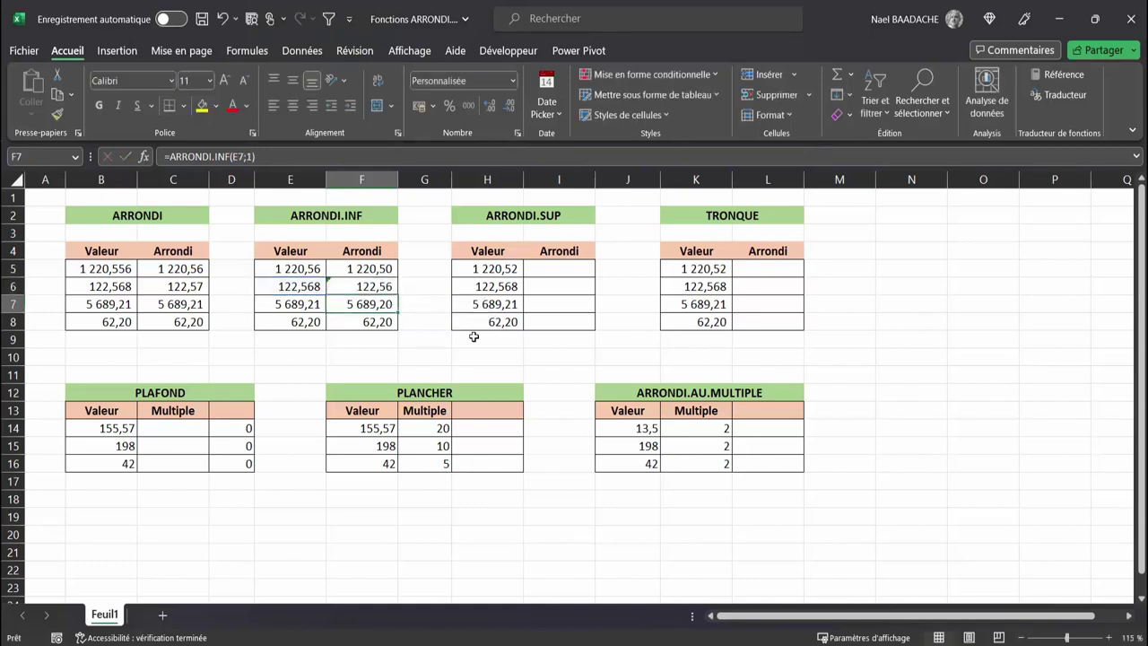
left_click(378, 289)
left_click(283, 286)
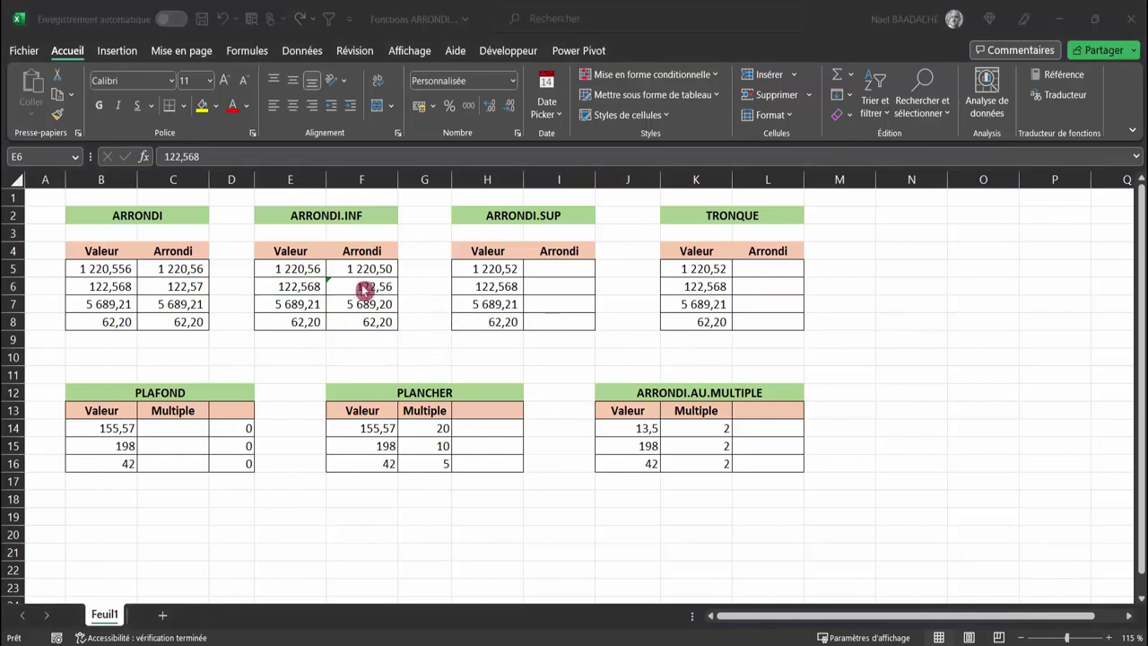
Step: Enter =ARRONDI.SUP(H5;1) in I5 to round H5 up to one decimal
left_click(488, 346)
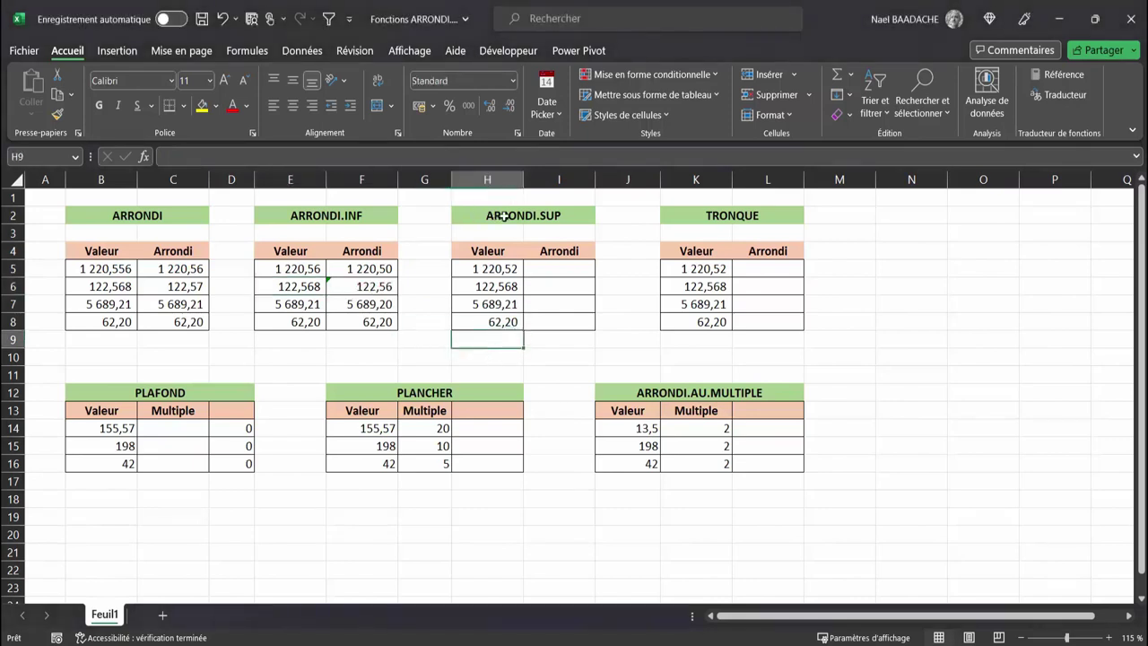
left_click(564, 270)
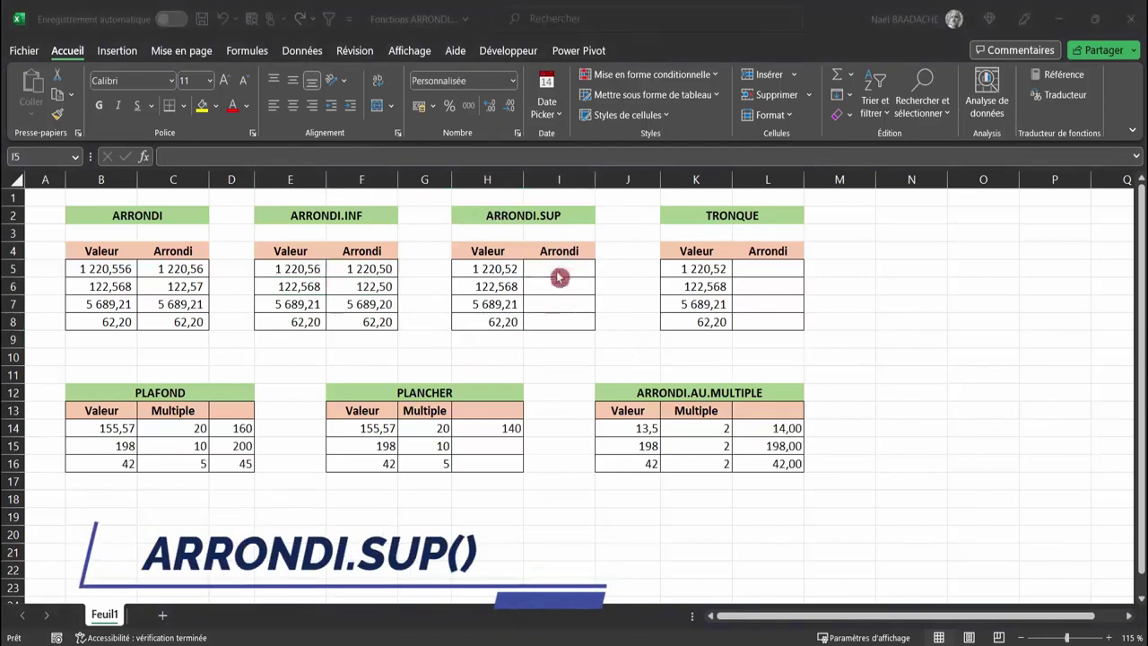
left_click(558, 272)
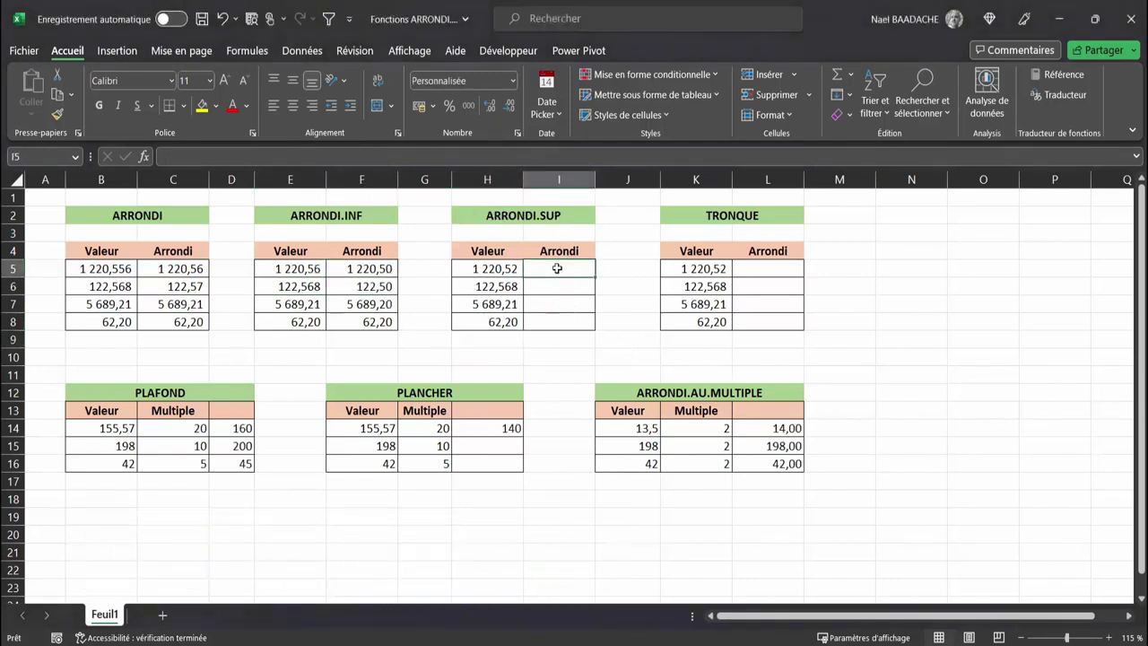
type("=arrond")
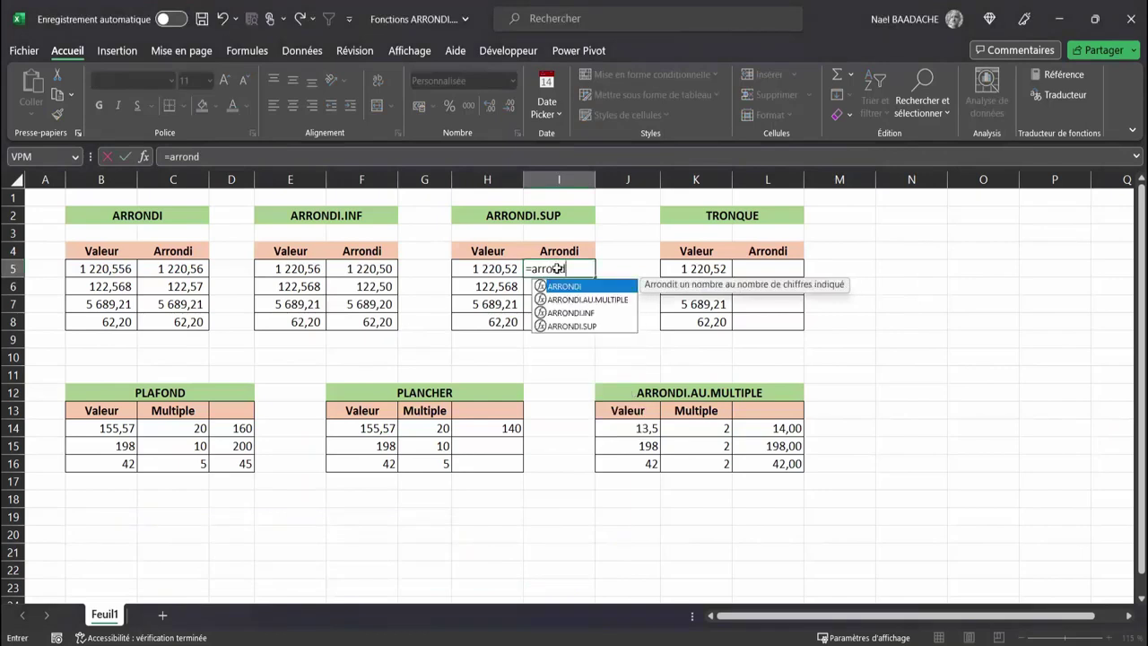
double_click(565, 326)
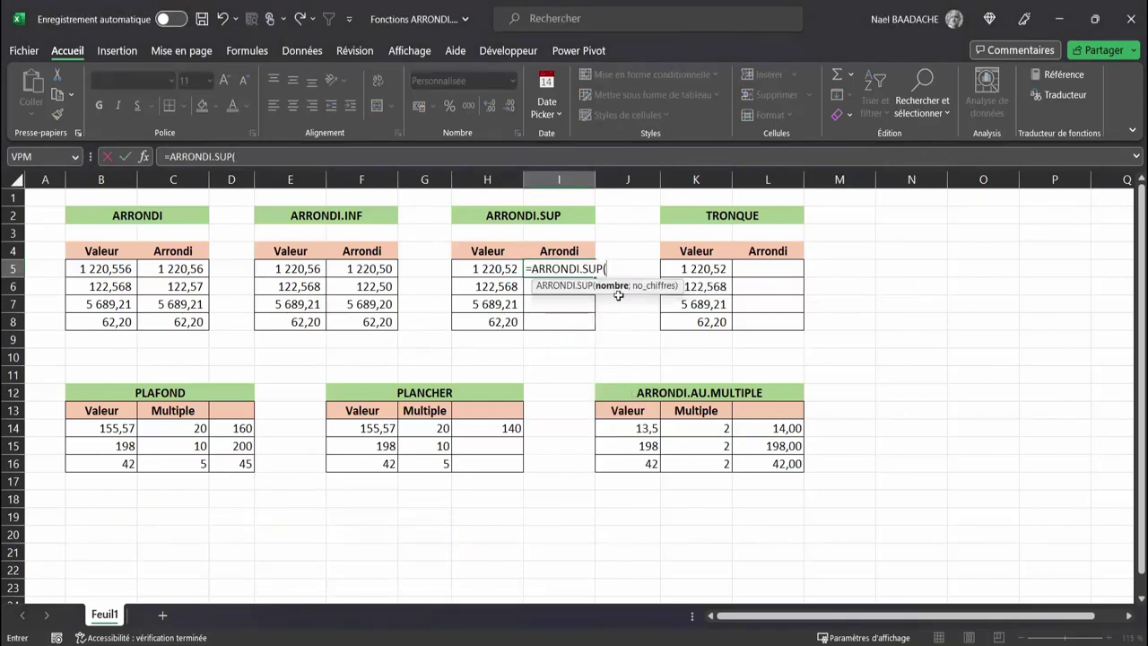
left_click(476, 269)
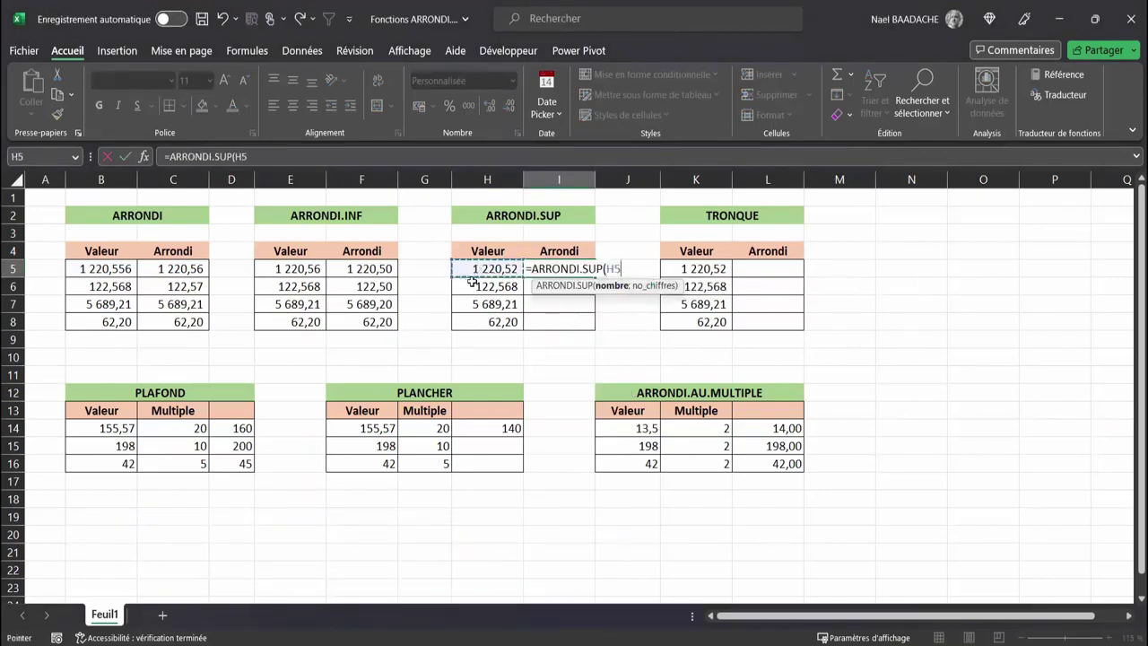
type(";")
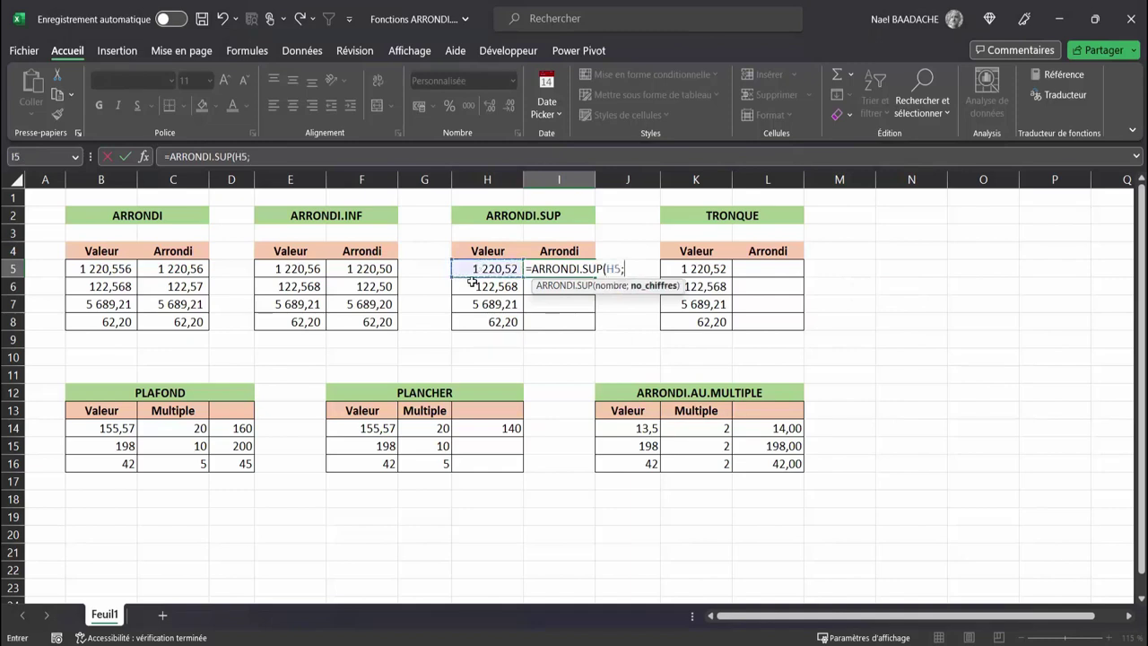
type("1)")
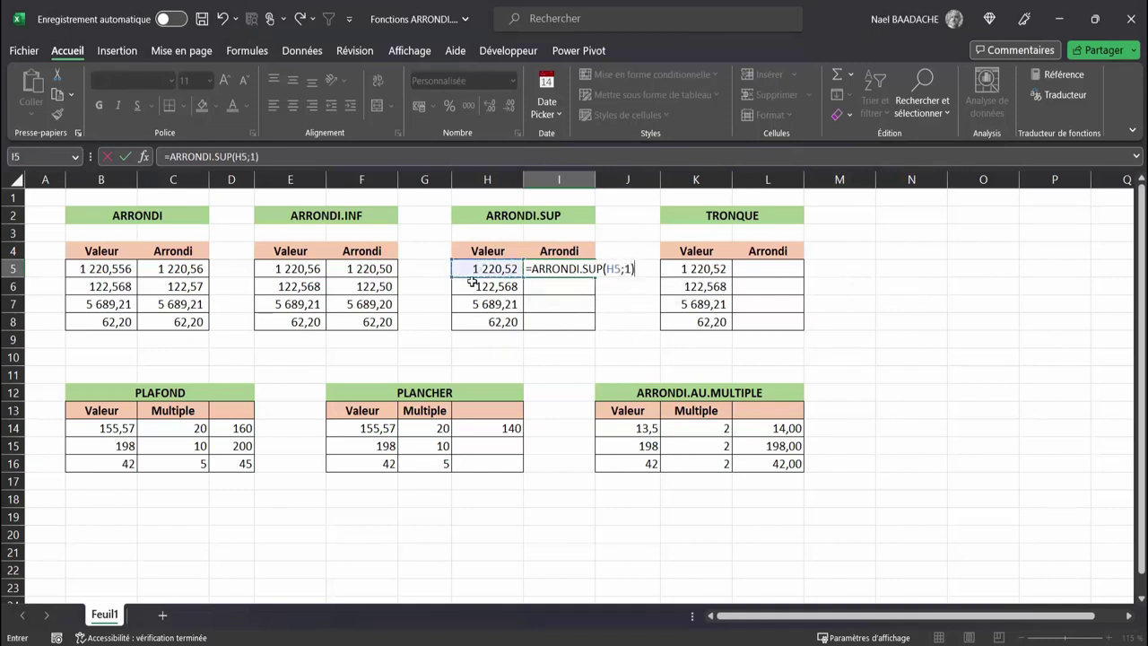
key("Return")
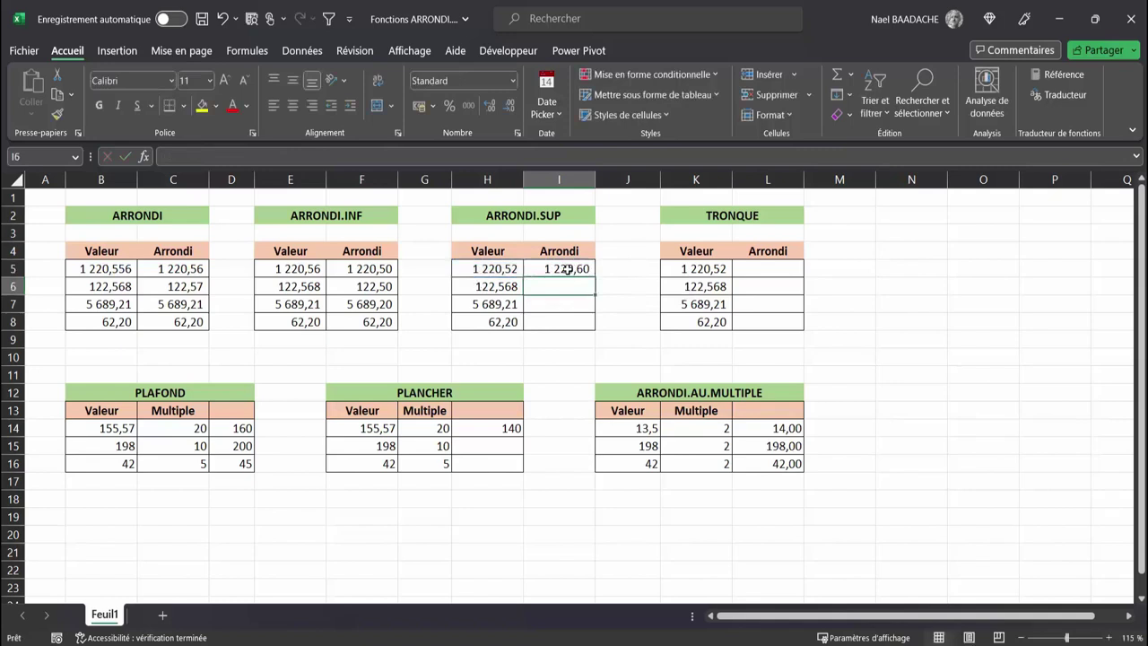
left_click(557, 269)
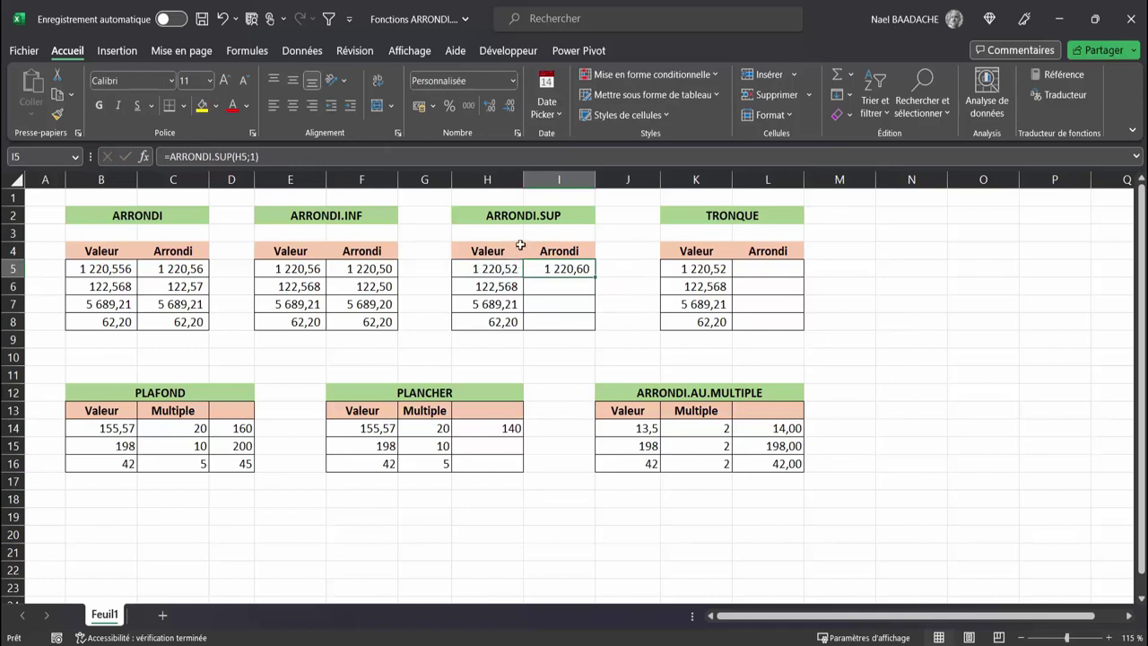
Step: Change H5 to 1220,56 and copy I5's formula down to I8
left_click(492, 268)
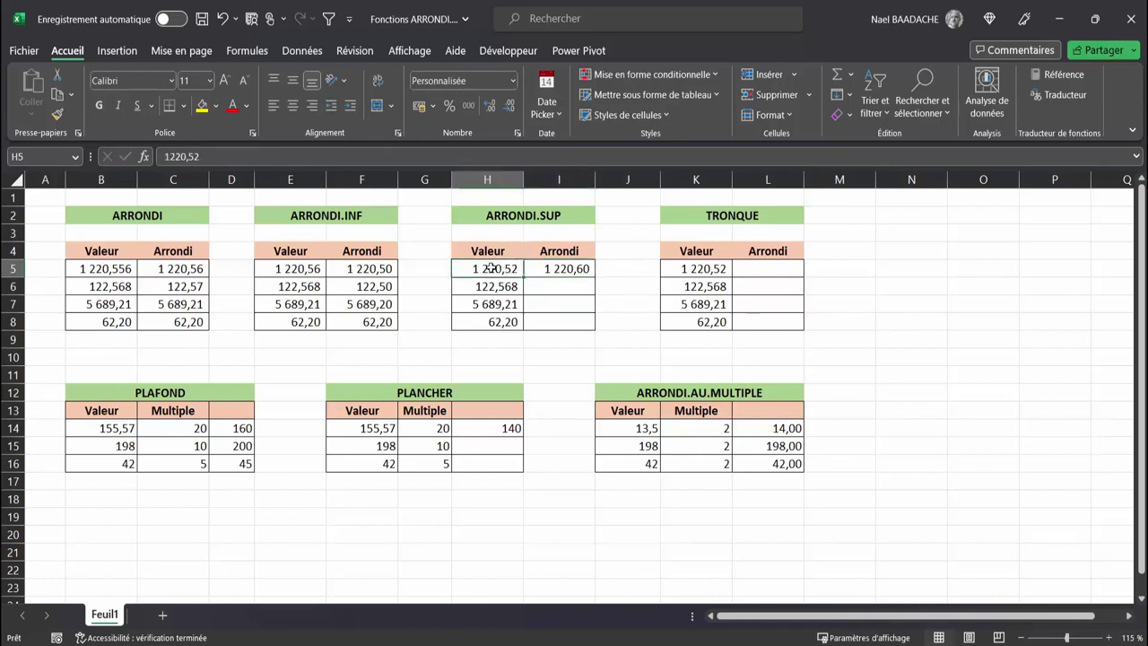
left_click(214, 156)
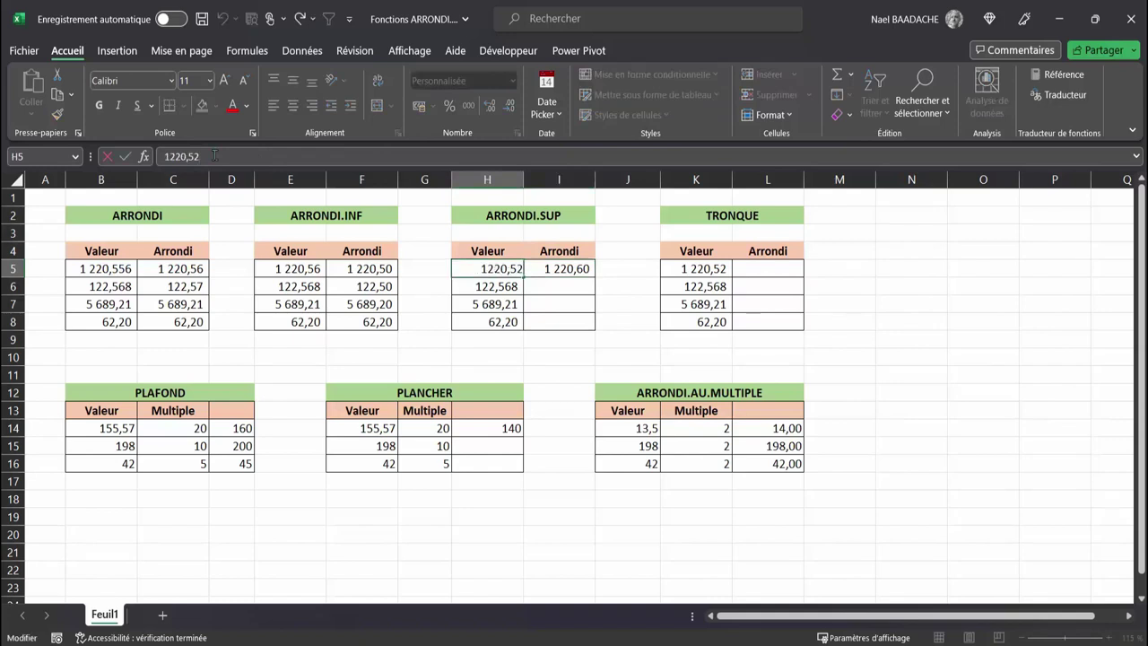
key("BackSpace")
type("6")
key("Return")
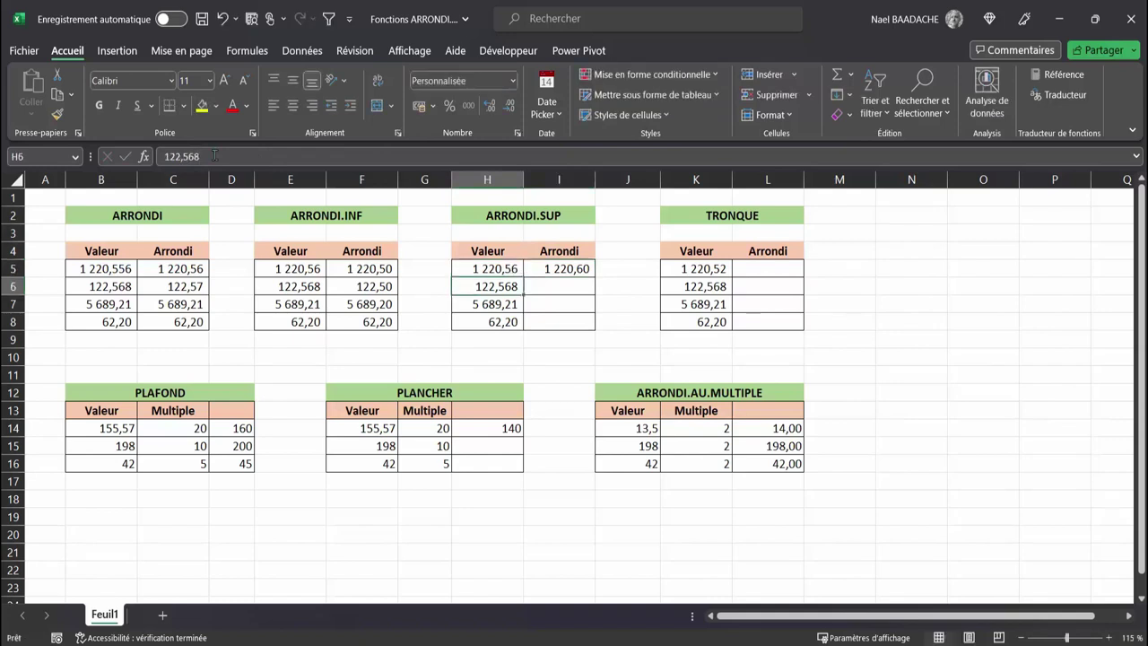
left_click(547, 270)
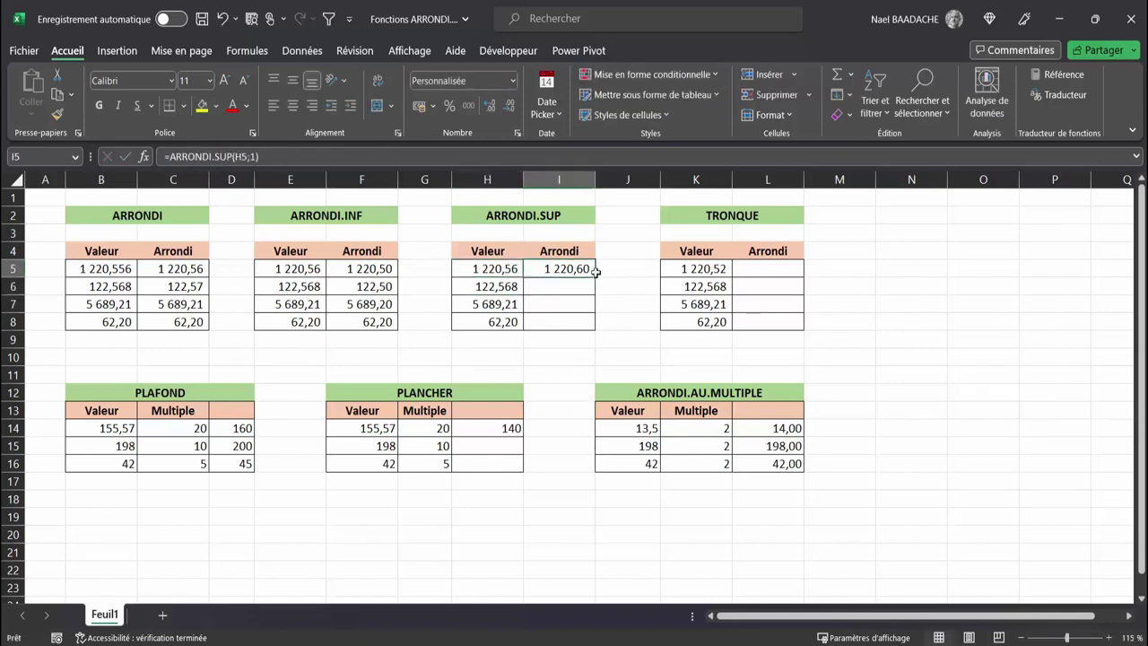
left_click_drag(596, 275, 594, 328)
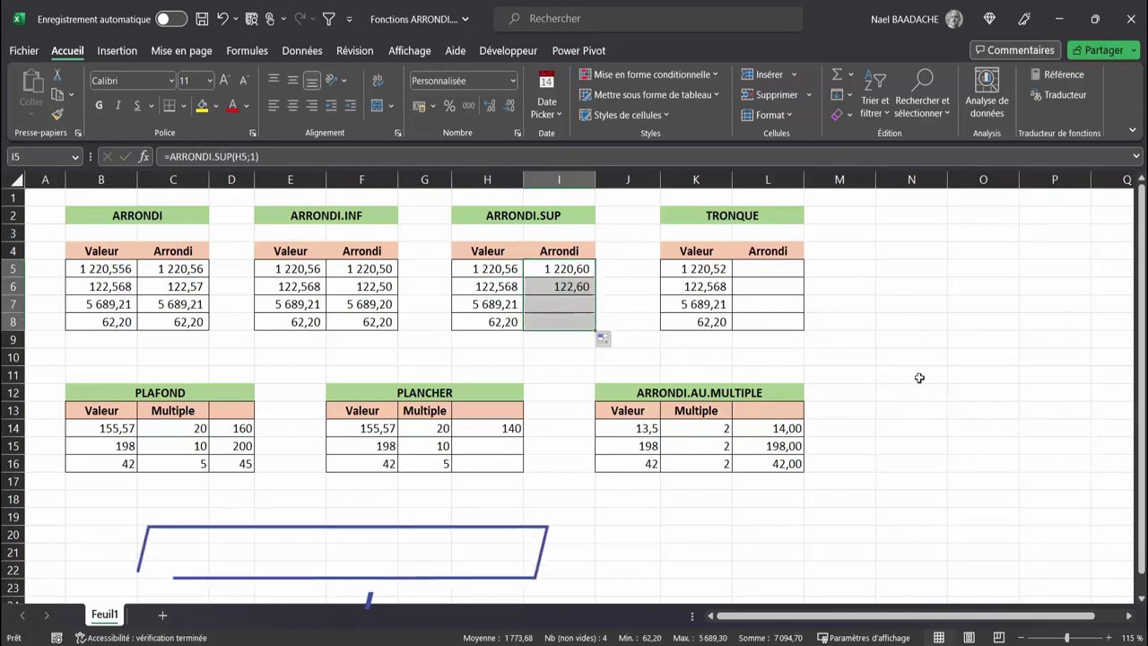
Step: Enter =TRONQUE(K5;1) in L5, truncating 1 220,52 to 1 220,50
left_click(750, 304)
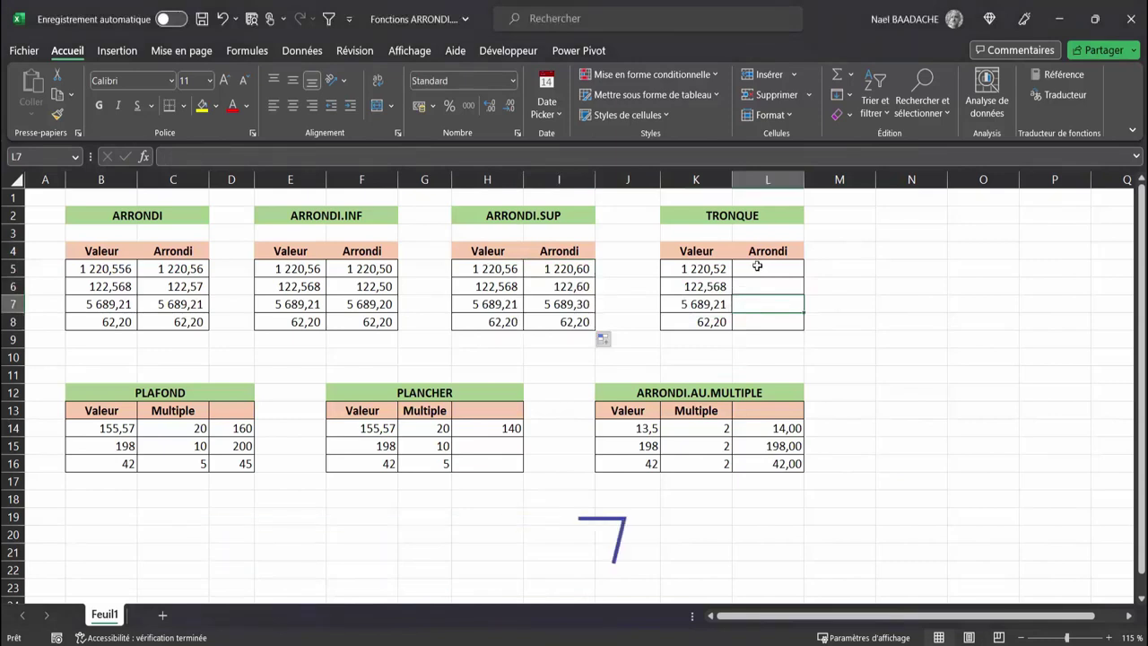
left_click(757, 267)
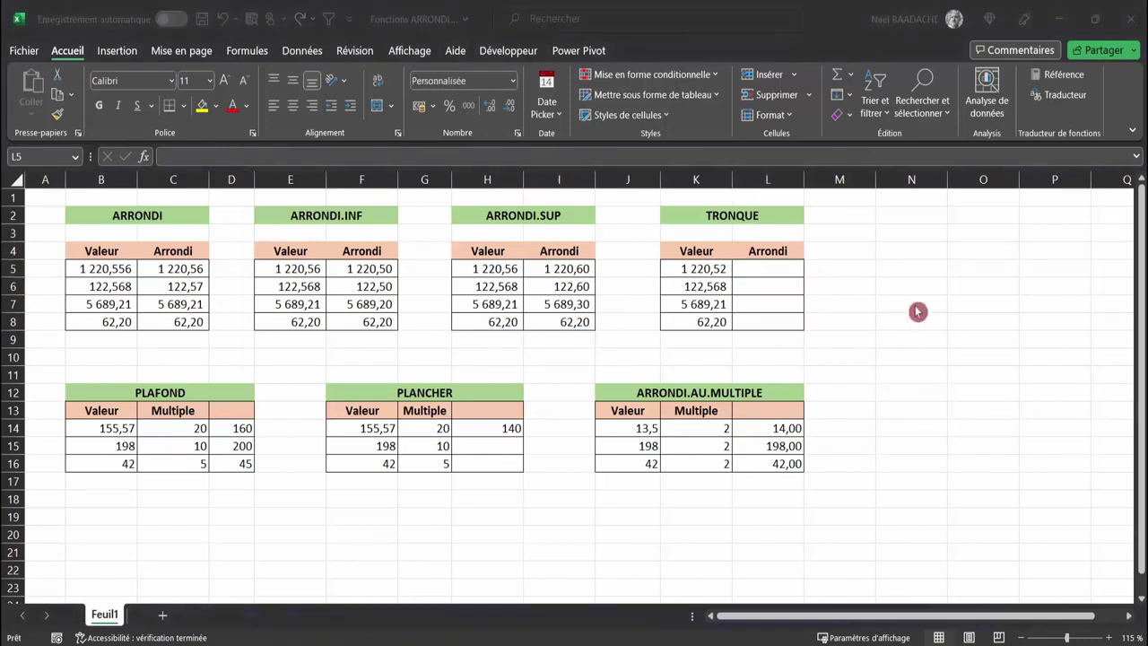
left_click(764, 269)
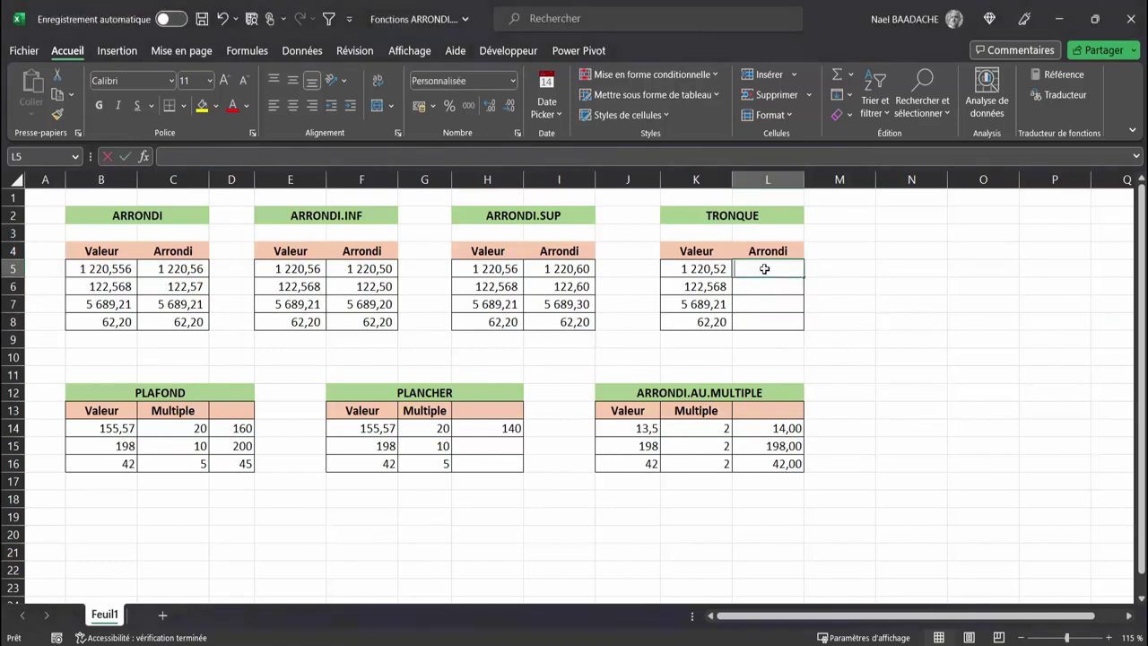
type("=tronque")
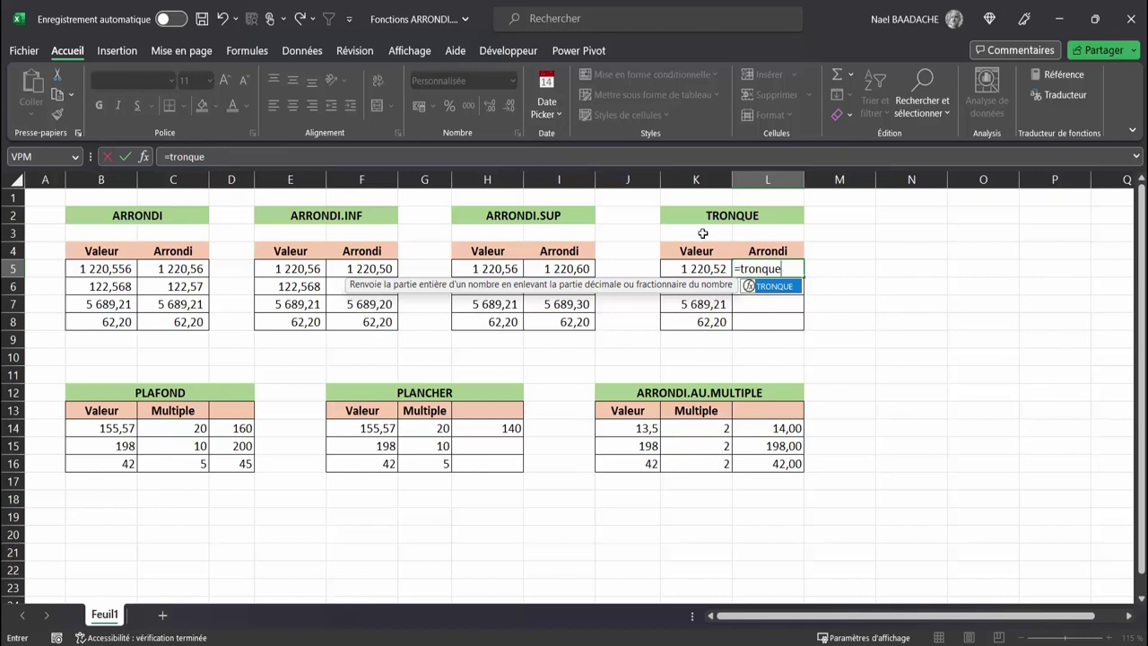
type("(")
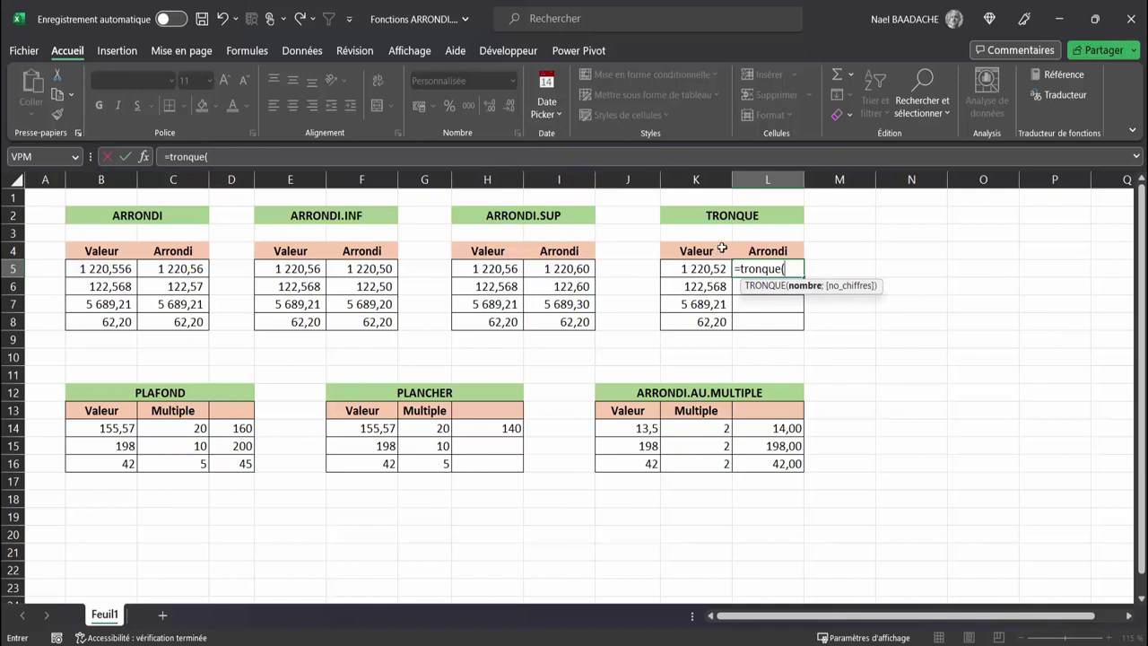
left_click(711, 272)
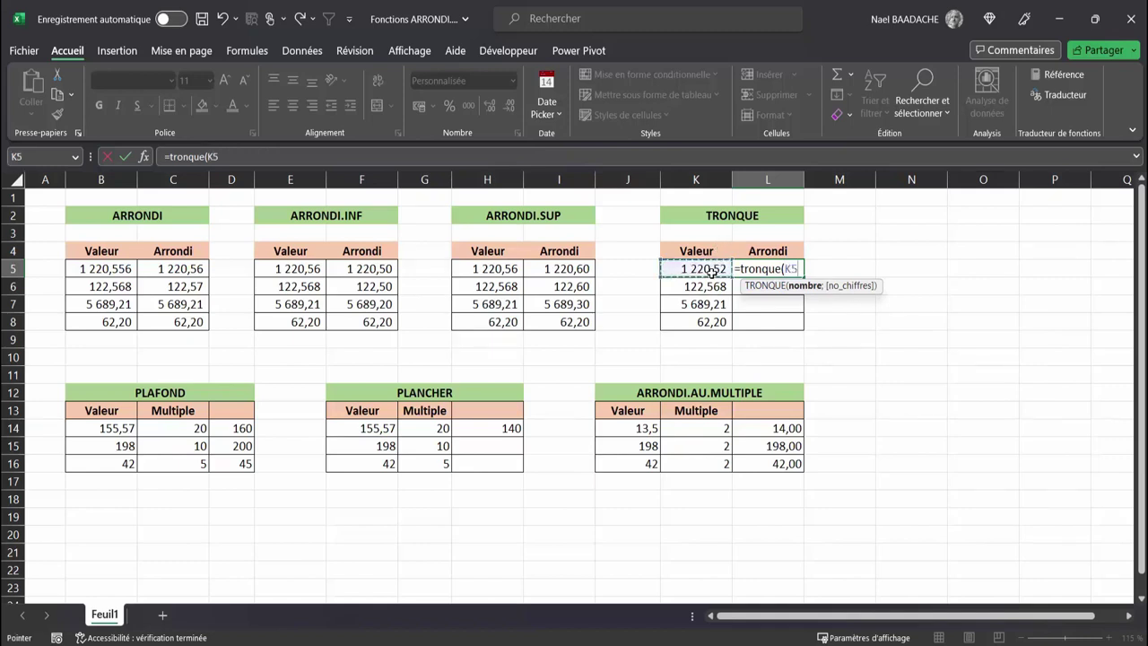
type(";1")
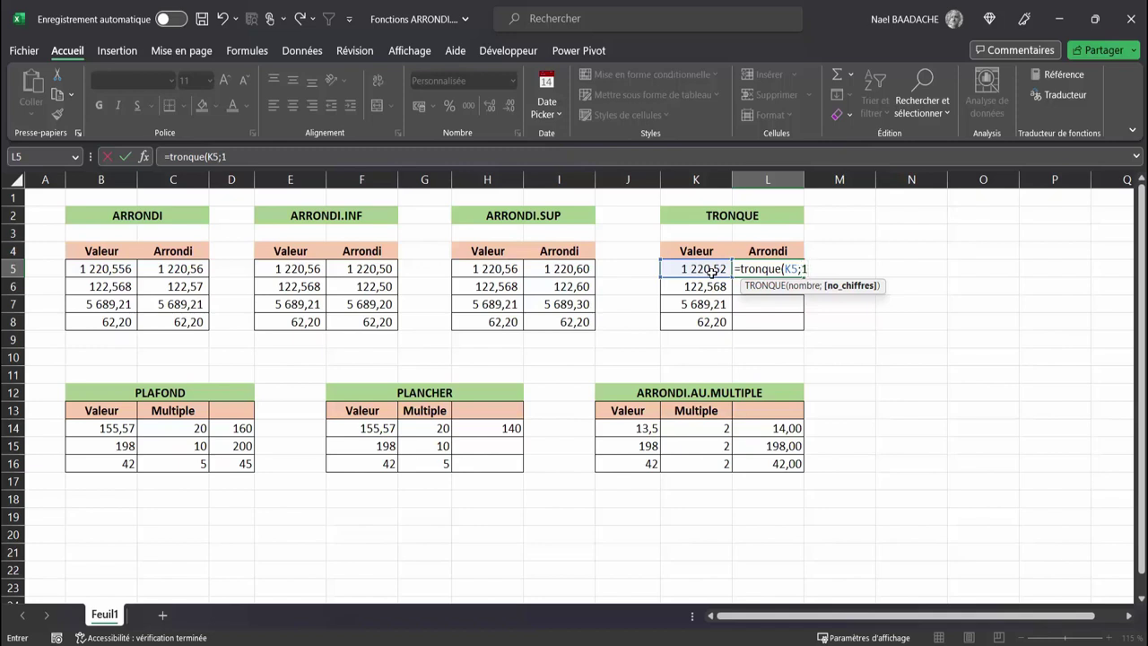
type(")")
key("Return")
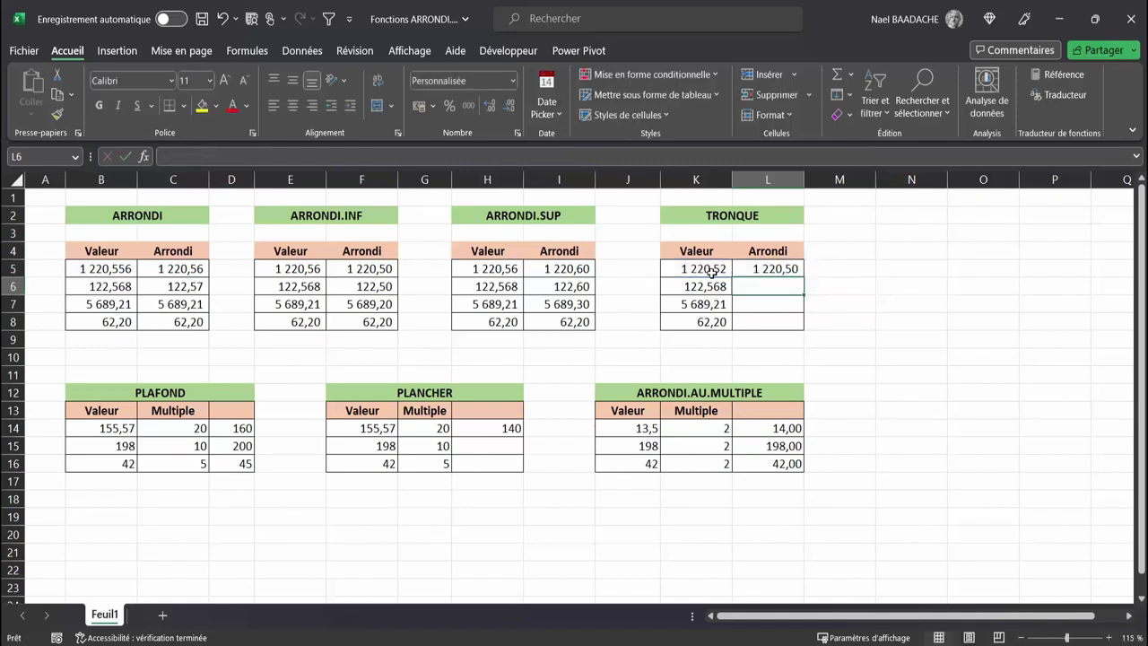
left_click(781, 269)
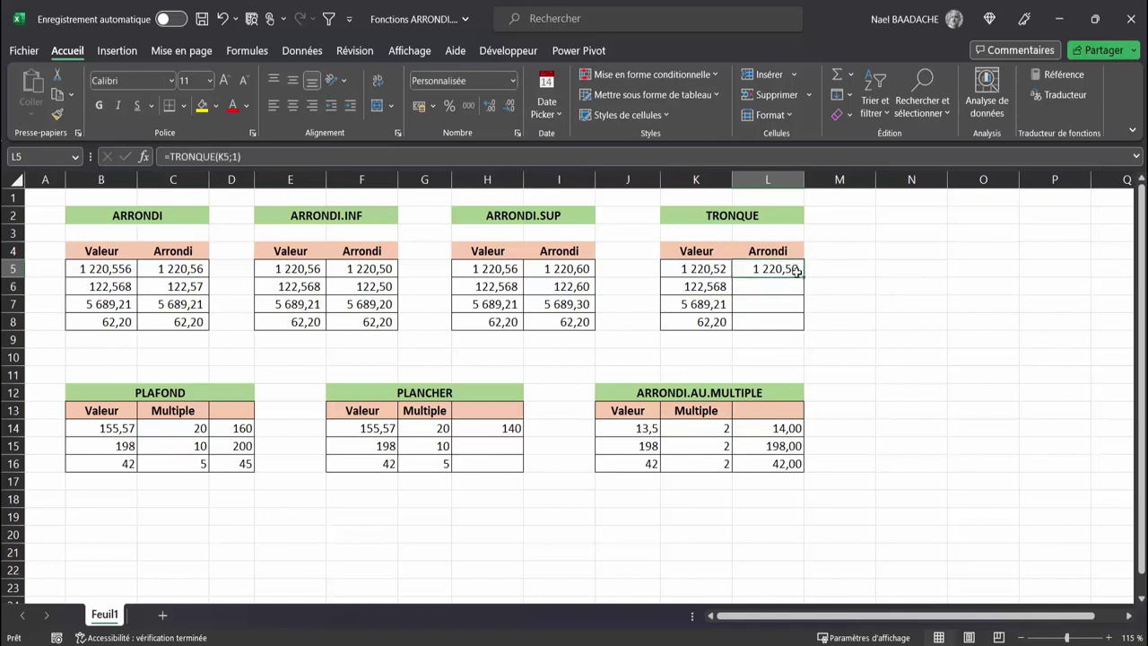
left_click(775, 286)
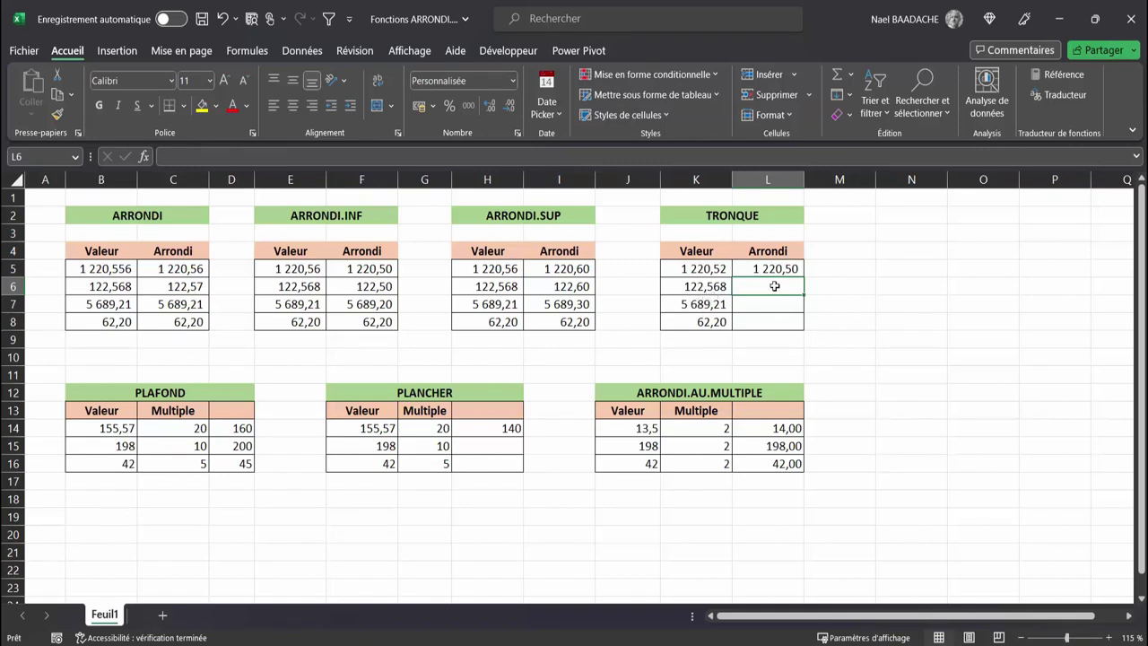
Step: Enter =TRONQUE(K6;2) in L6 and copy it to L8 (122,560; 5 689,210; 62,200)
type("=")
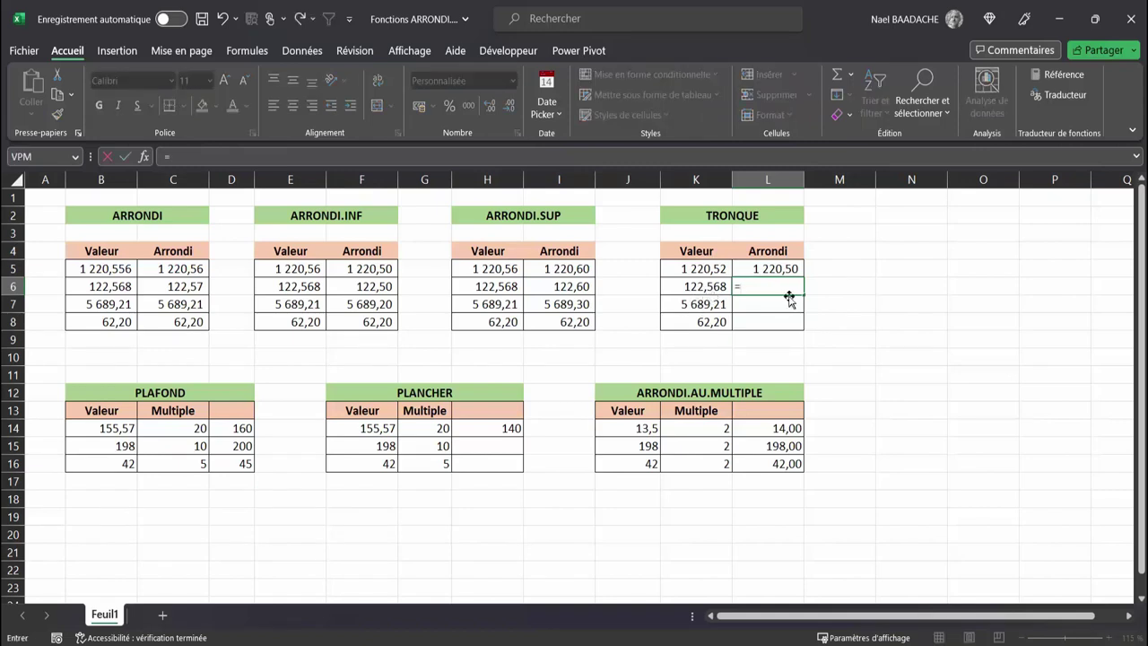
type("tronque(")
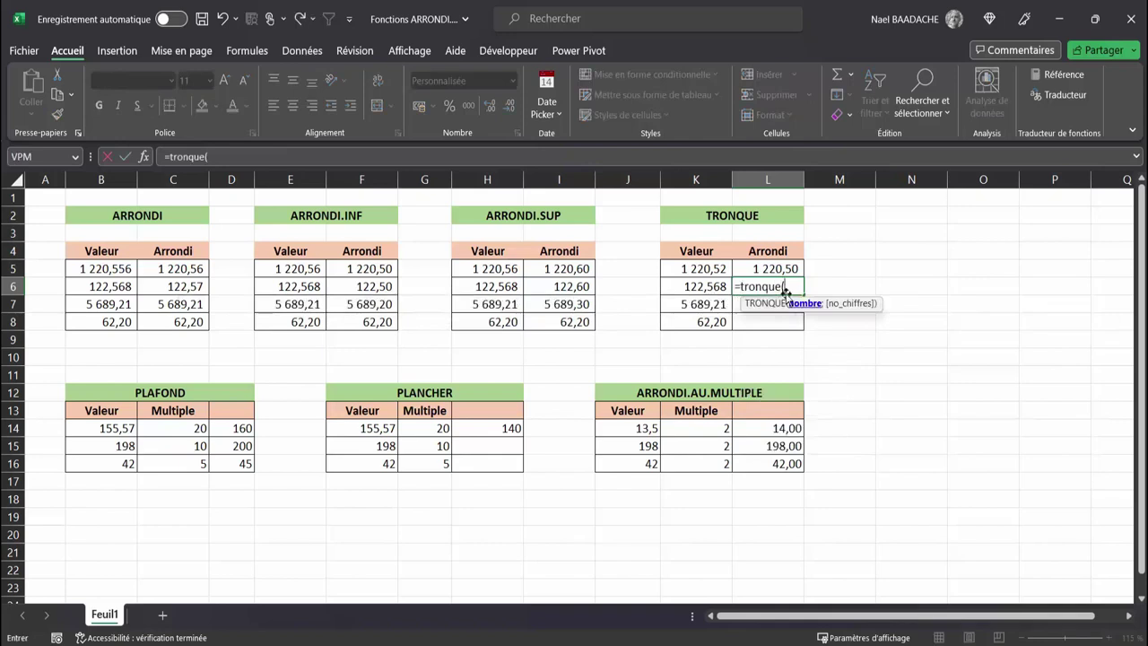
left_click(719, 286)
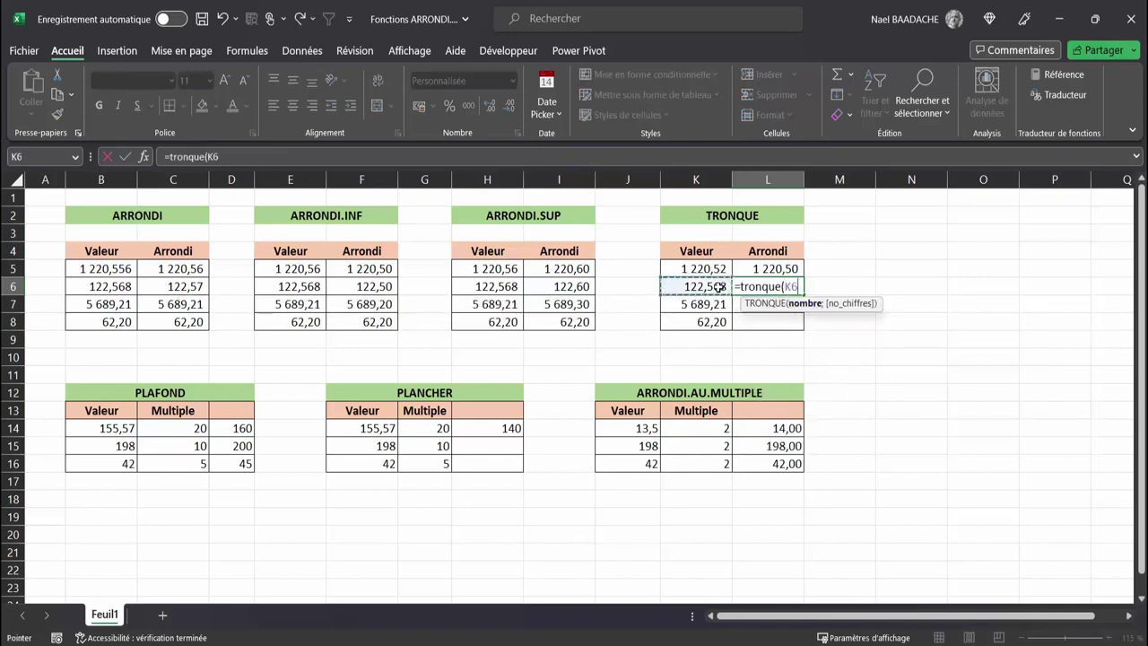
type(";2")
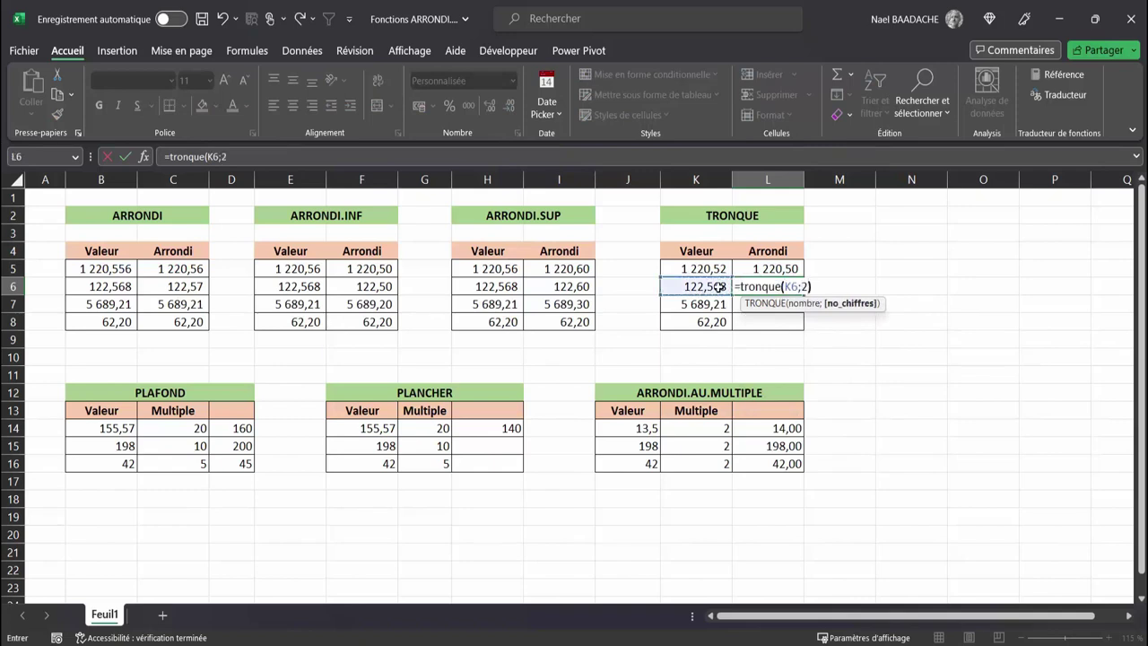
type(")")
key("Return")
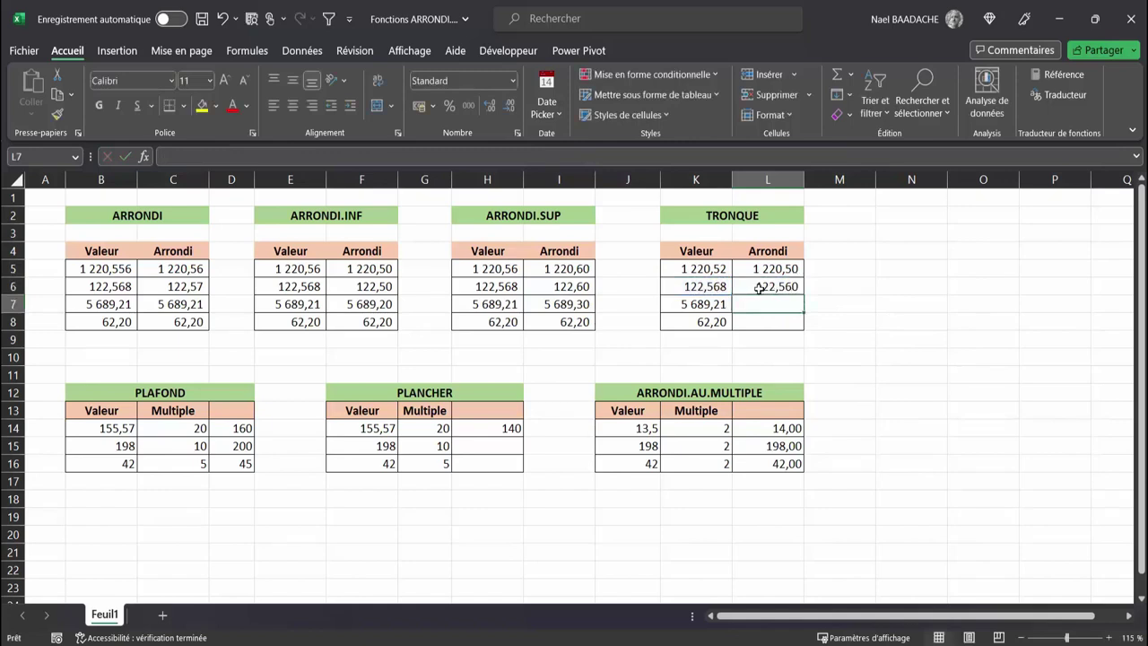
left_click(795, 289)
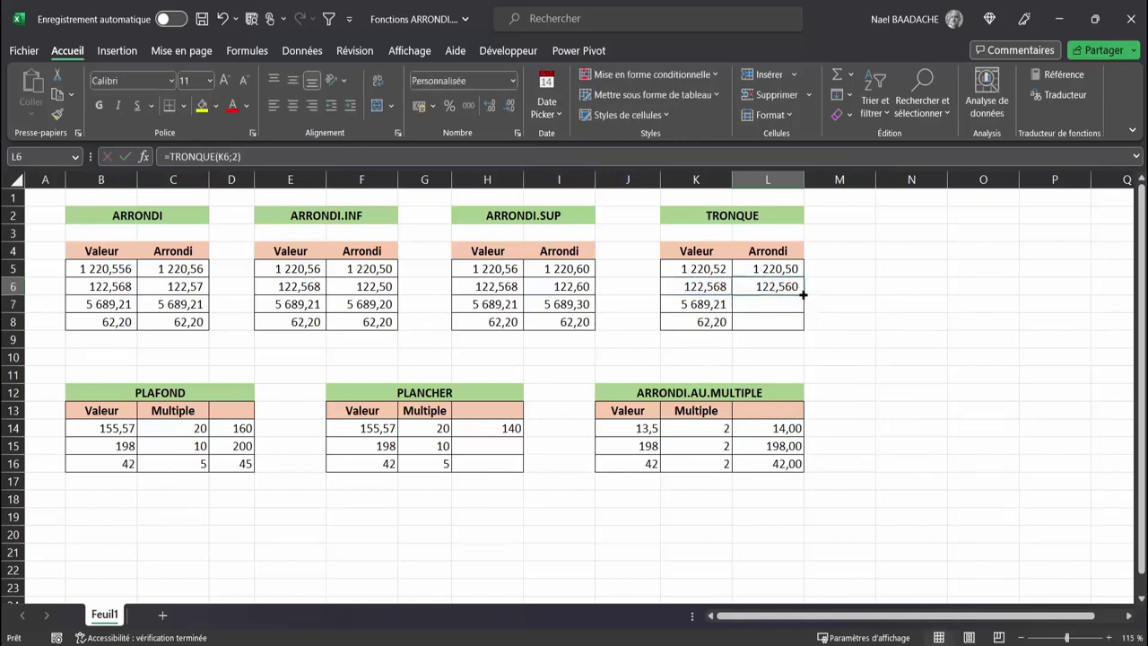
left_click_drag(803, 294, 802, 327)
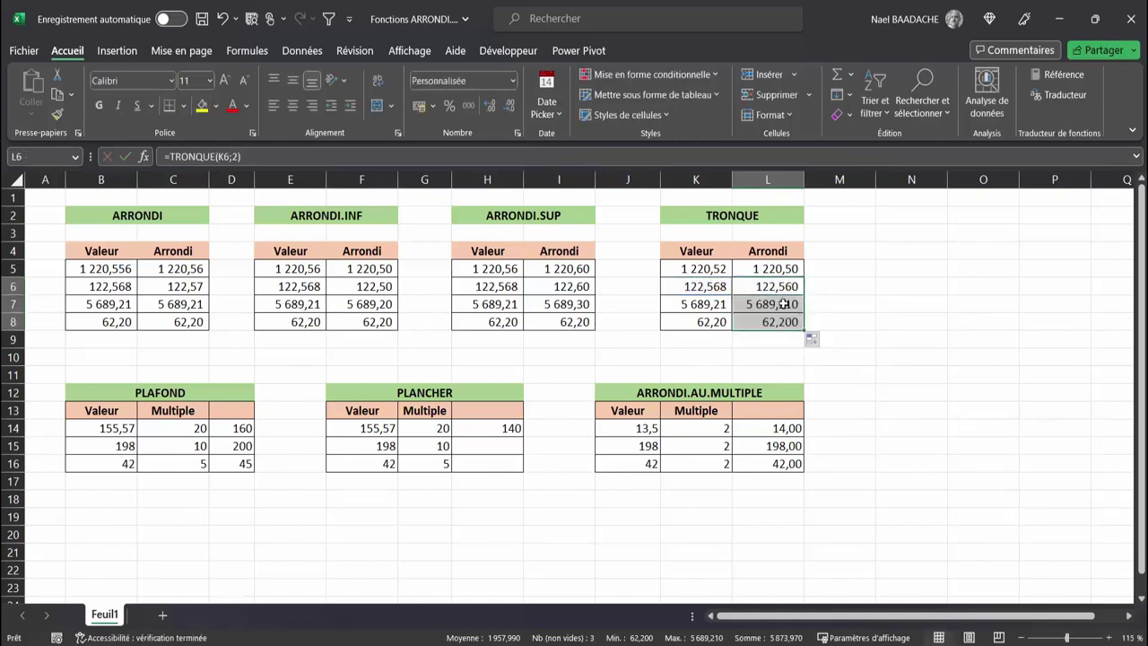
left_click(769, 306)
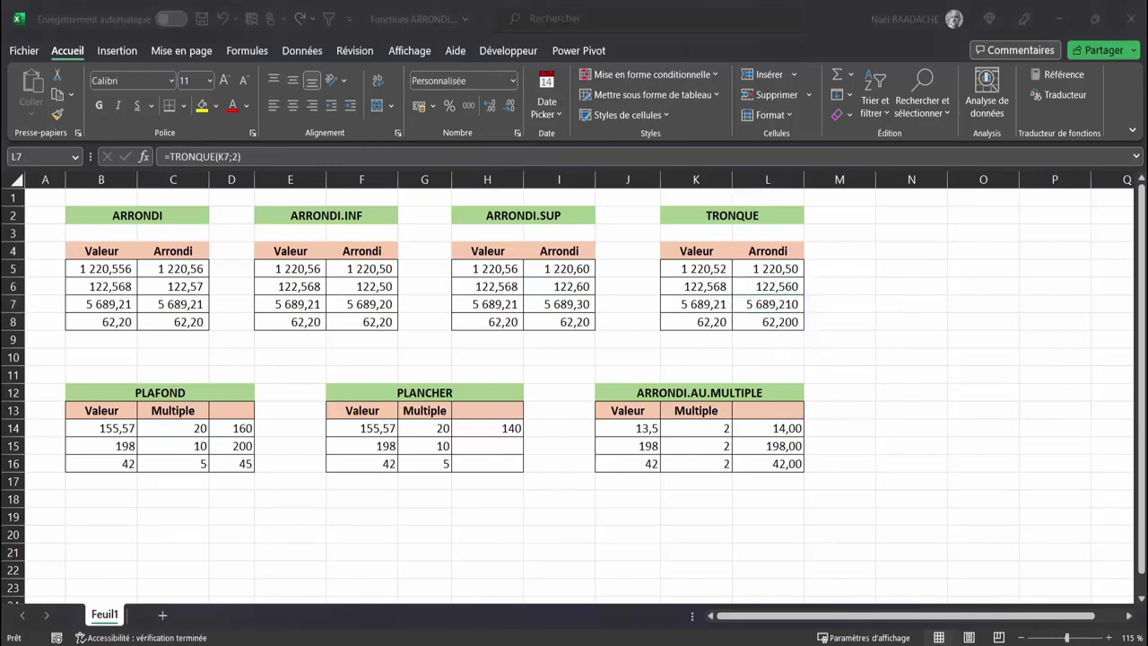
left_click(231, 428)
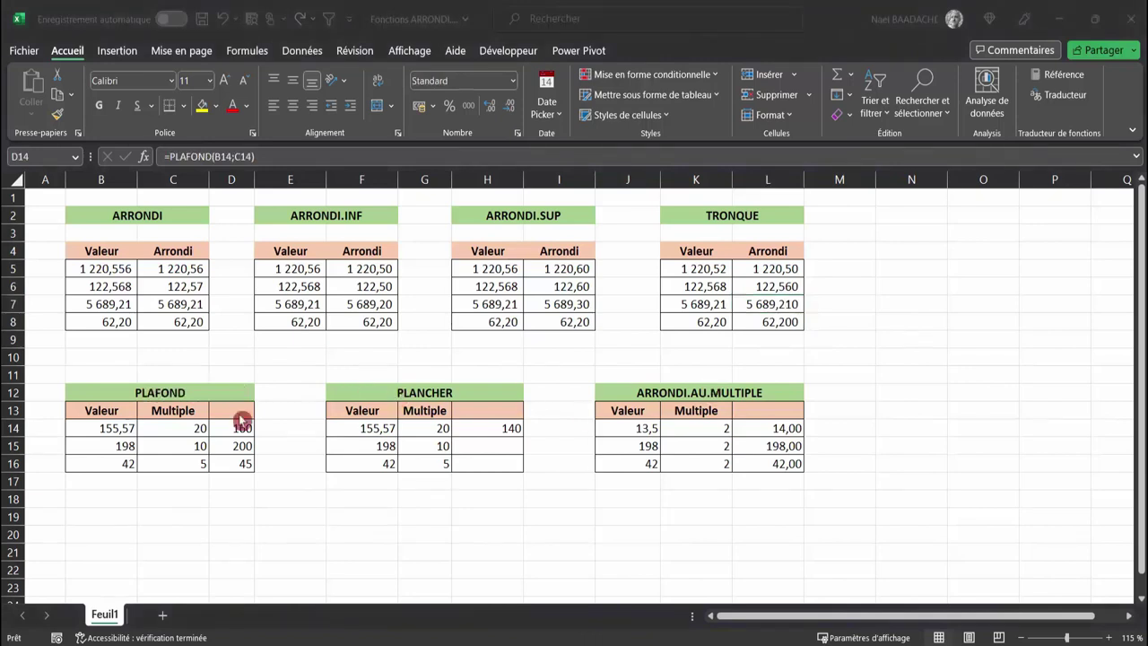
Step: Delete the result cells D14:D16, H14 and L14:L16
left_click_drag(238, 428, 238, 463)
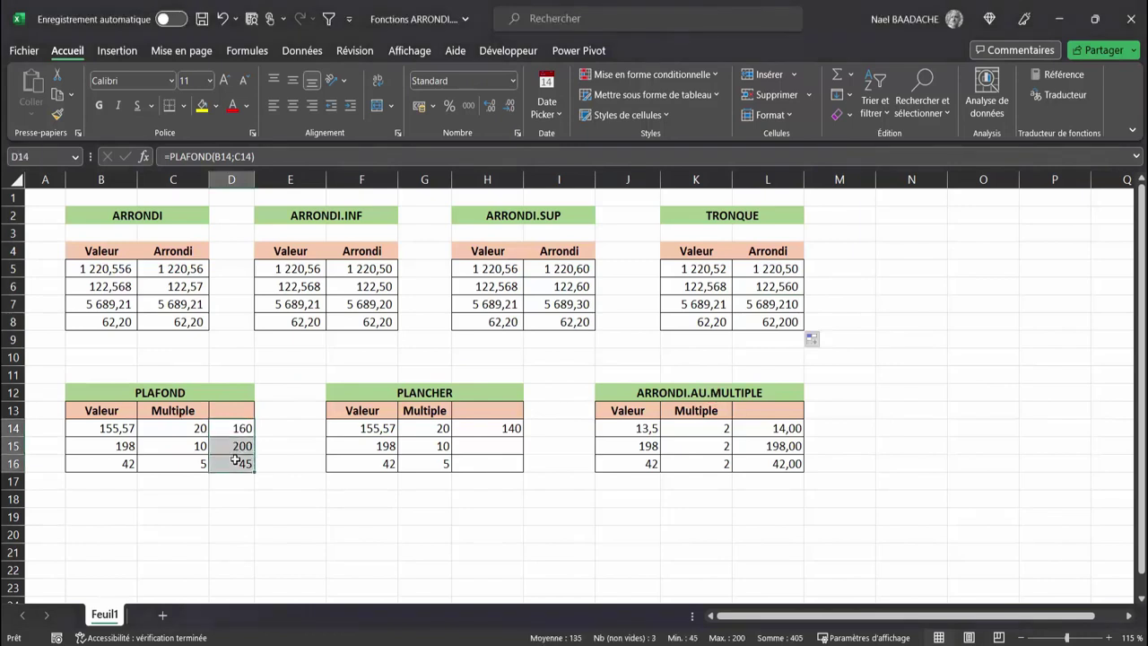
key("Delete")
left_click(478, 429)
key("Delete")
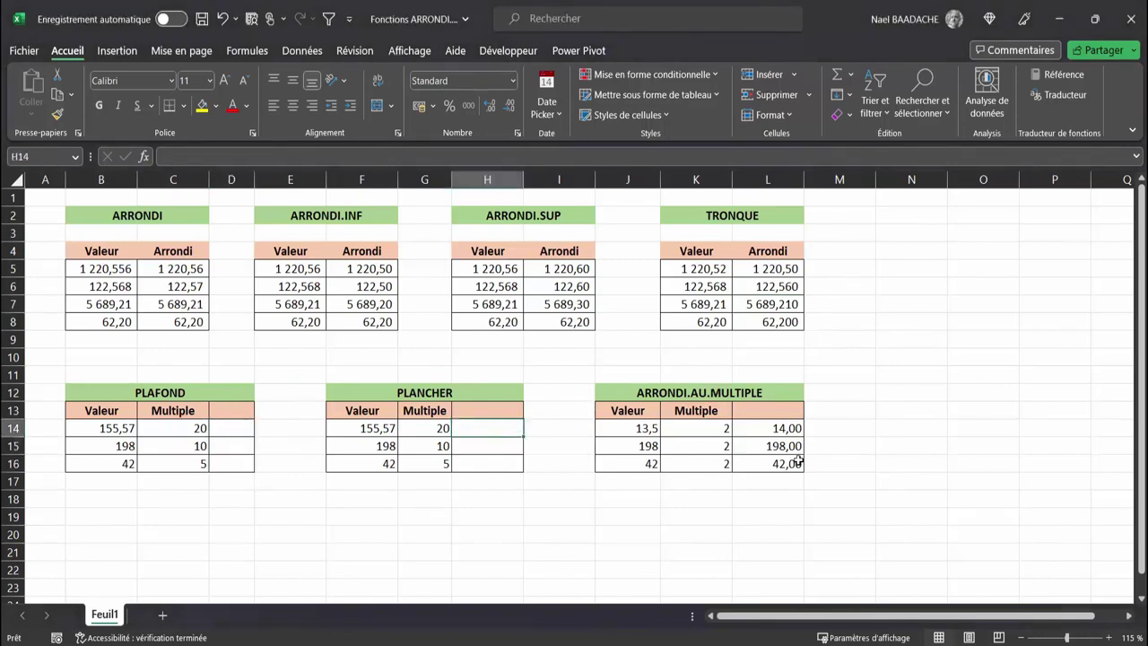
left_click_drag(762, 428, 762, 464)
key("Delete")
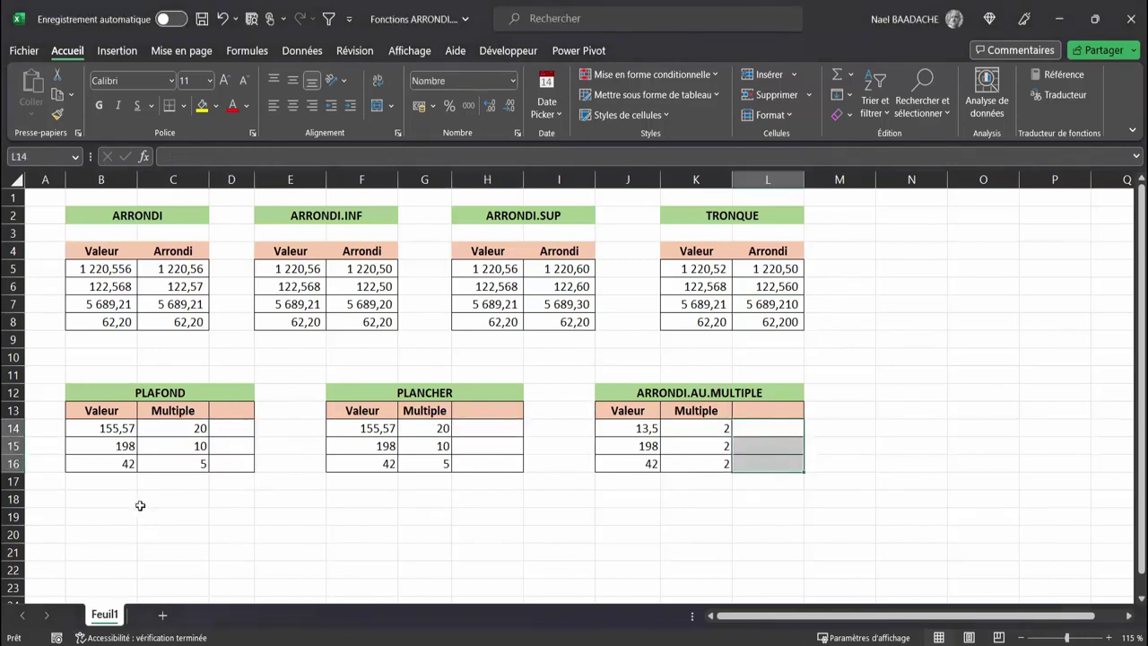
left_click(140, 506)
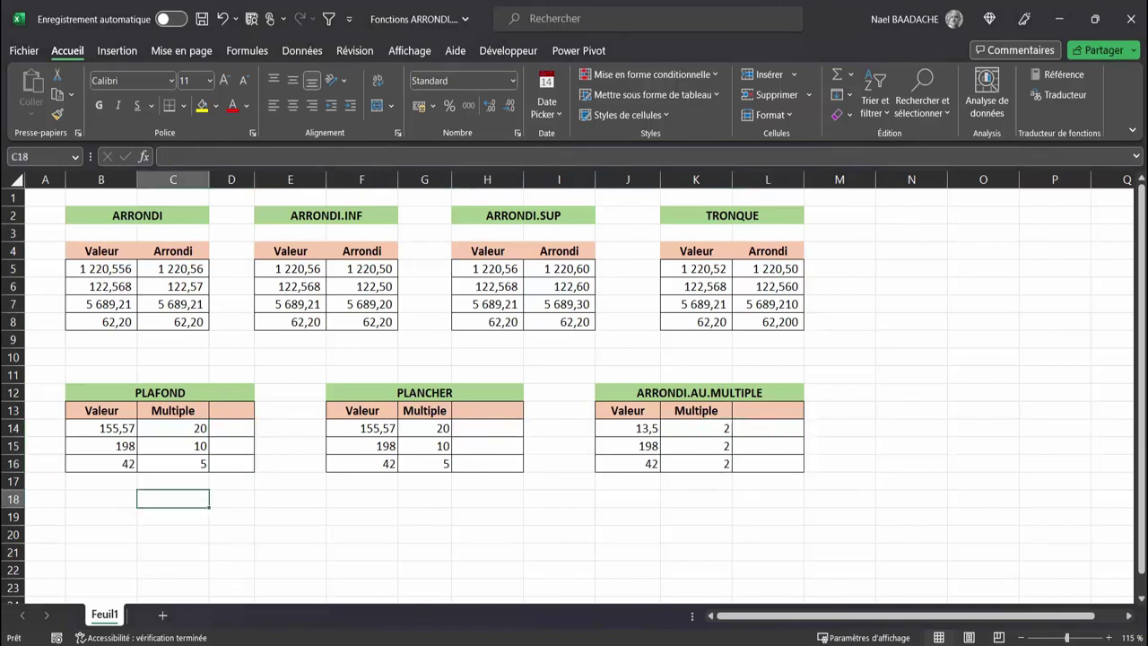
key("Down")
key("Down")
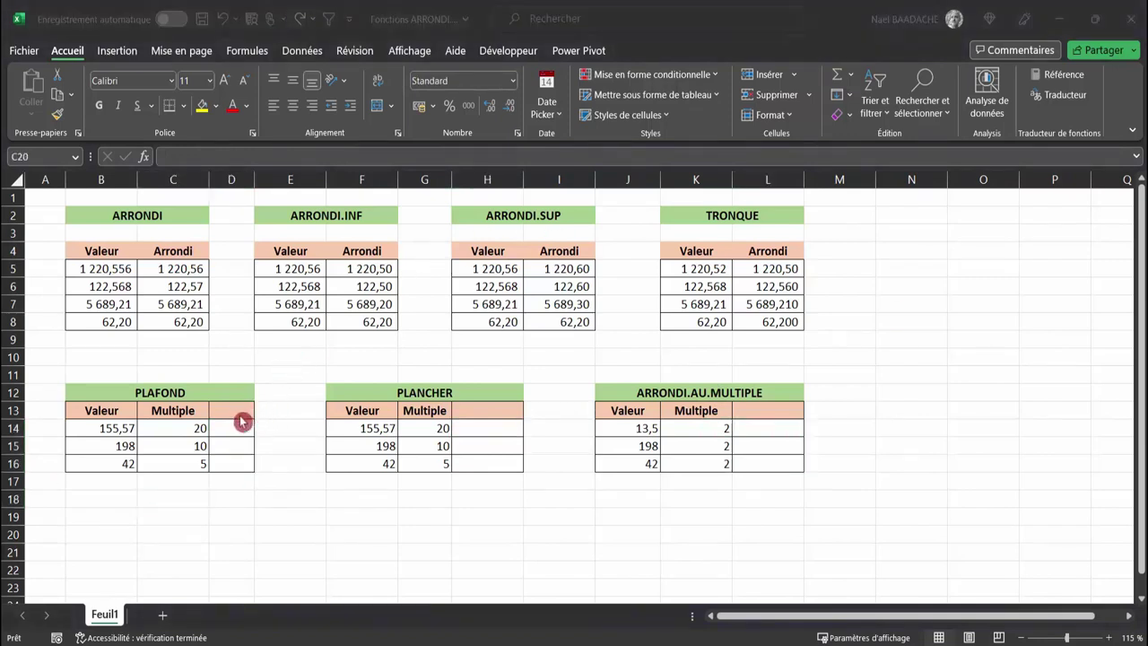
left_click(231, 431)
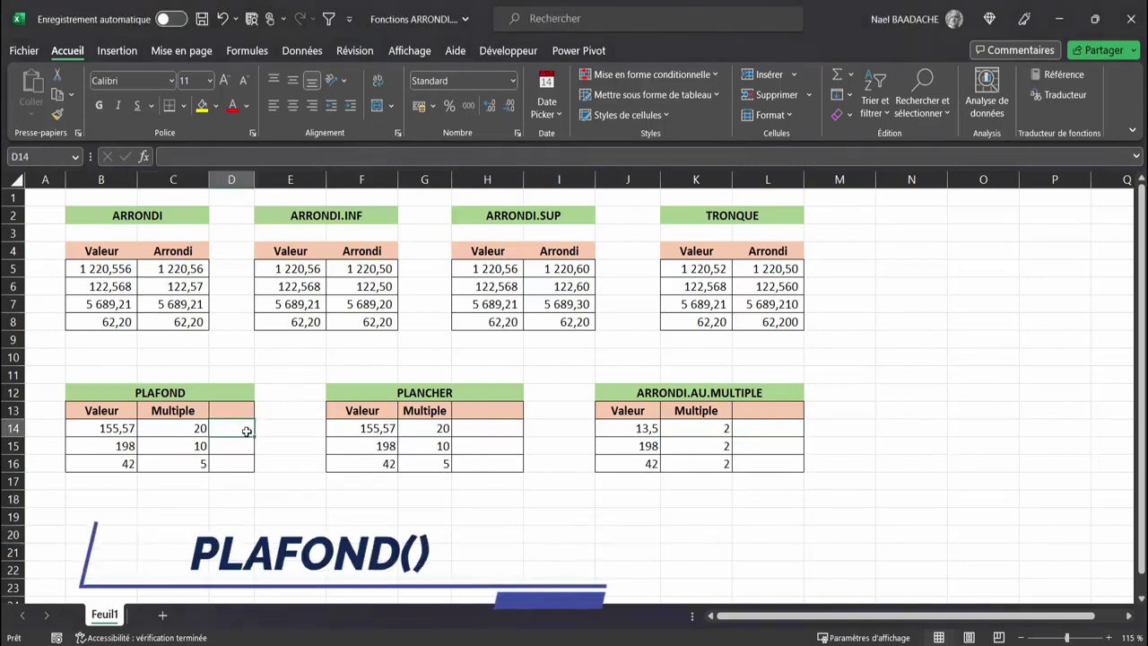
type("=")
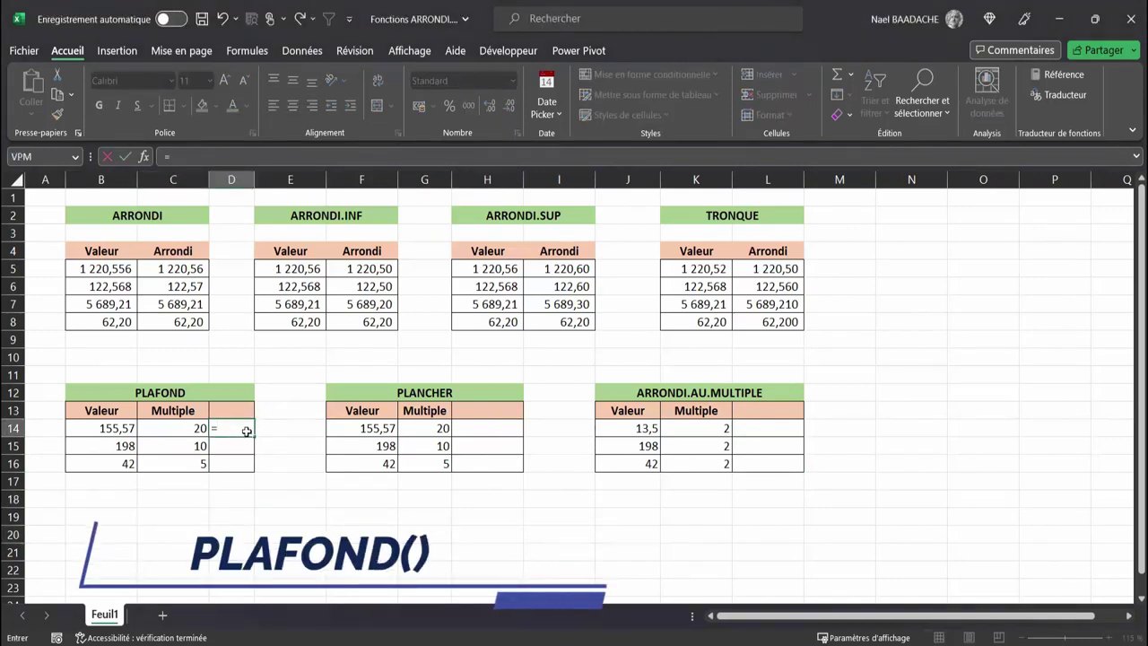
type("plafond")
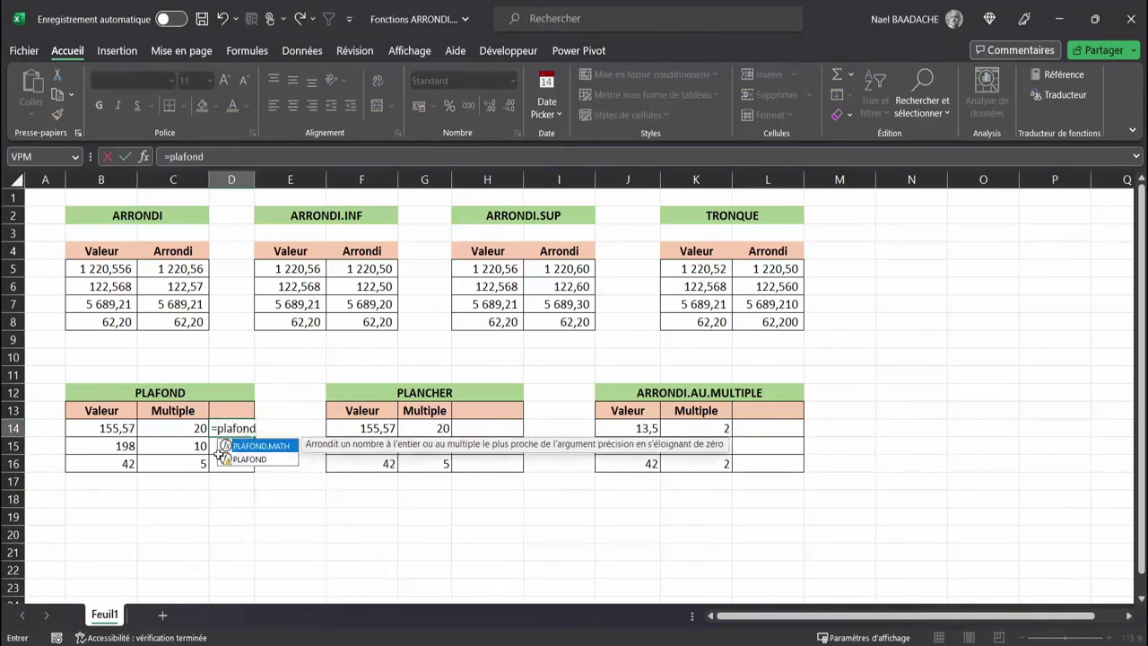
left_click(262, 459)
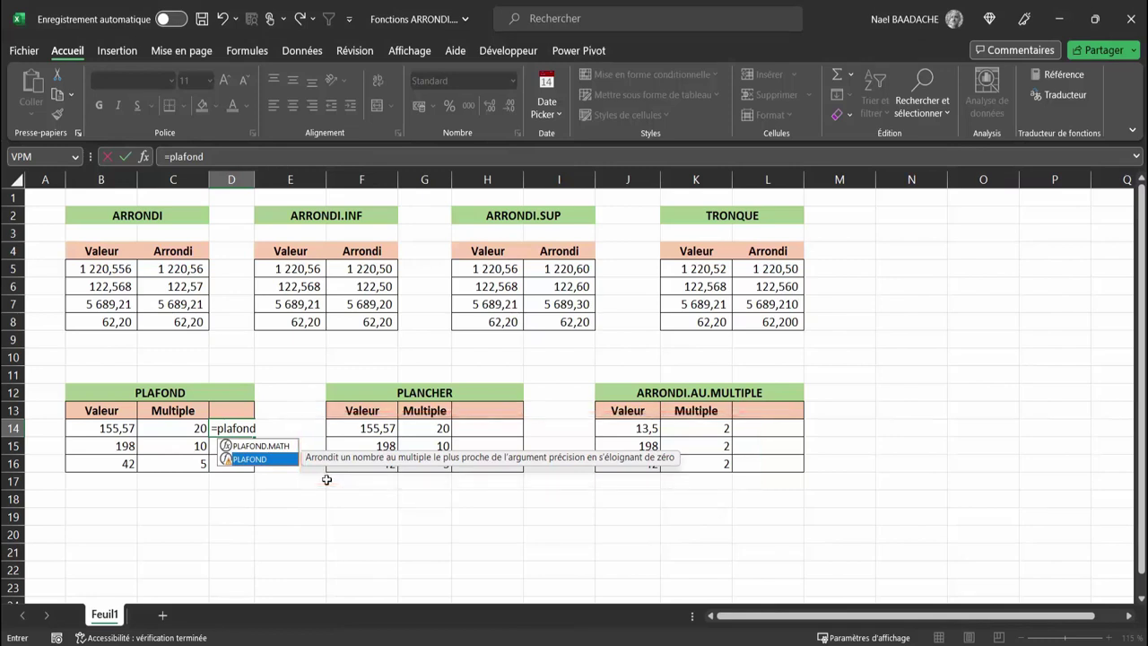
key("Escape")
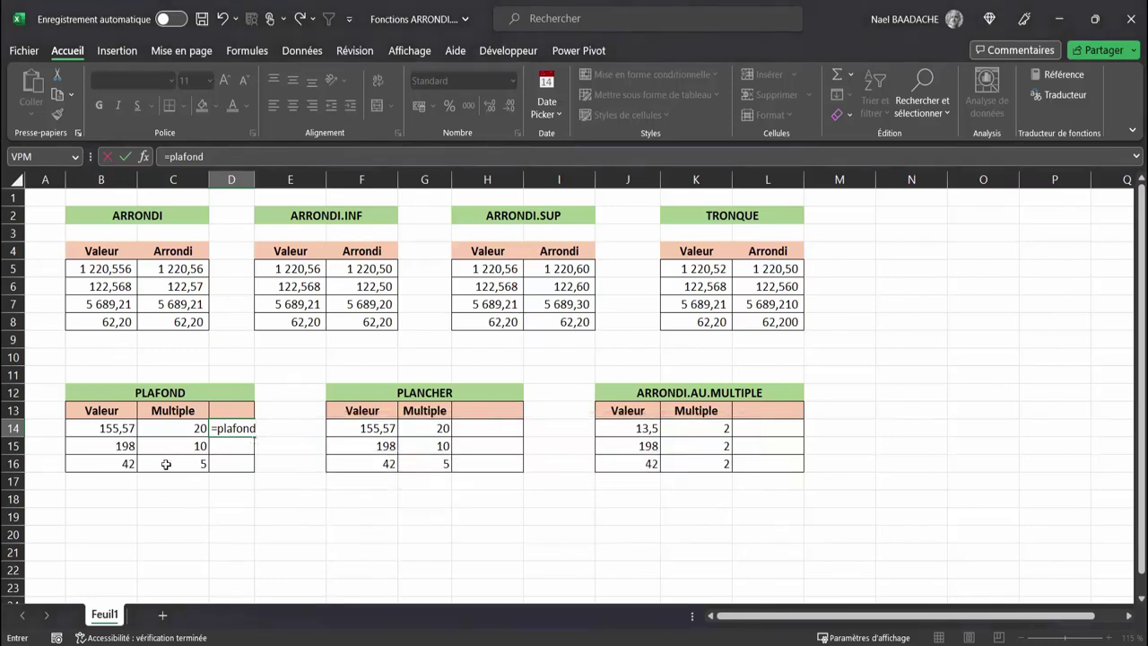
key("Escape")
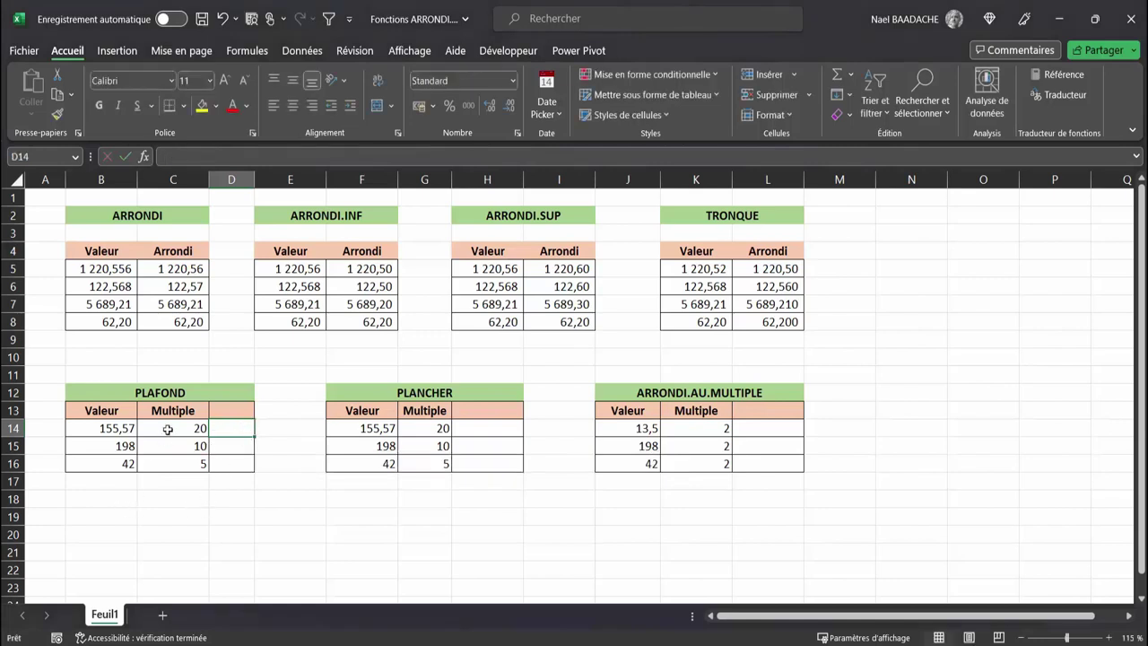
left_click(170, 430)
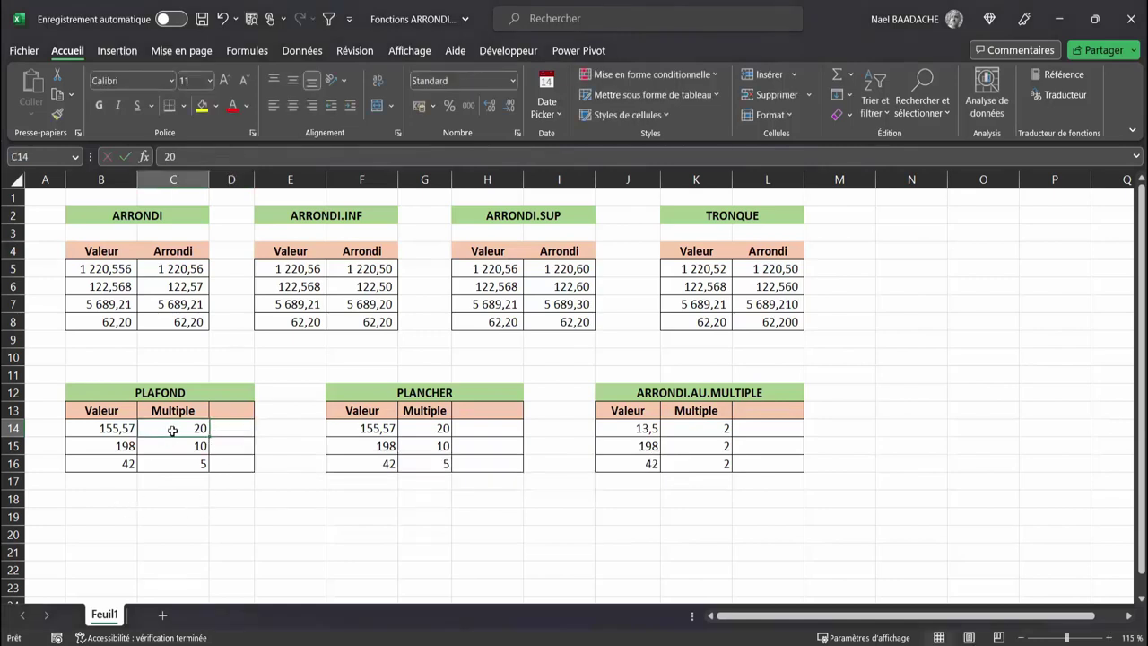
Step: Enter =155,57/20 in B18 (7,7785) and =8*20 in C18 (160)
left_click(115, 503)
type("=")
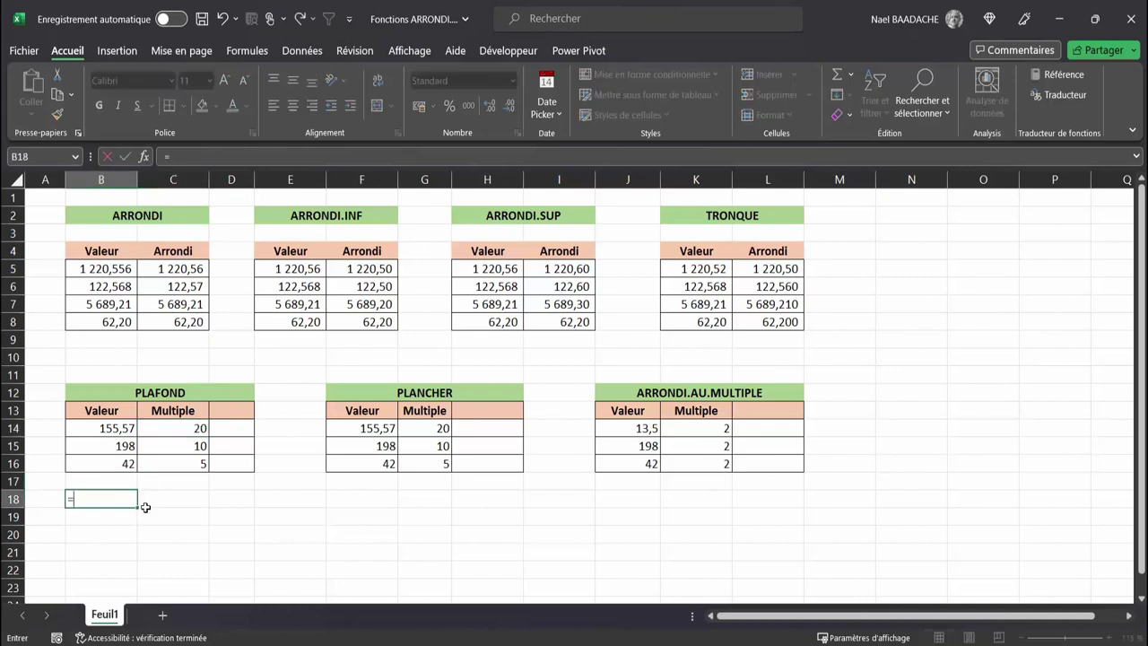
type("155,57")
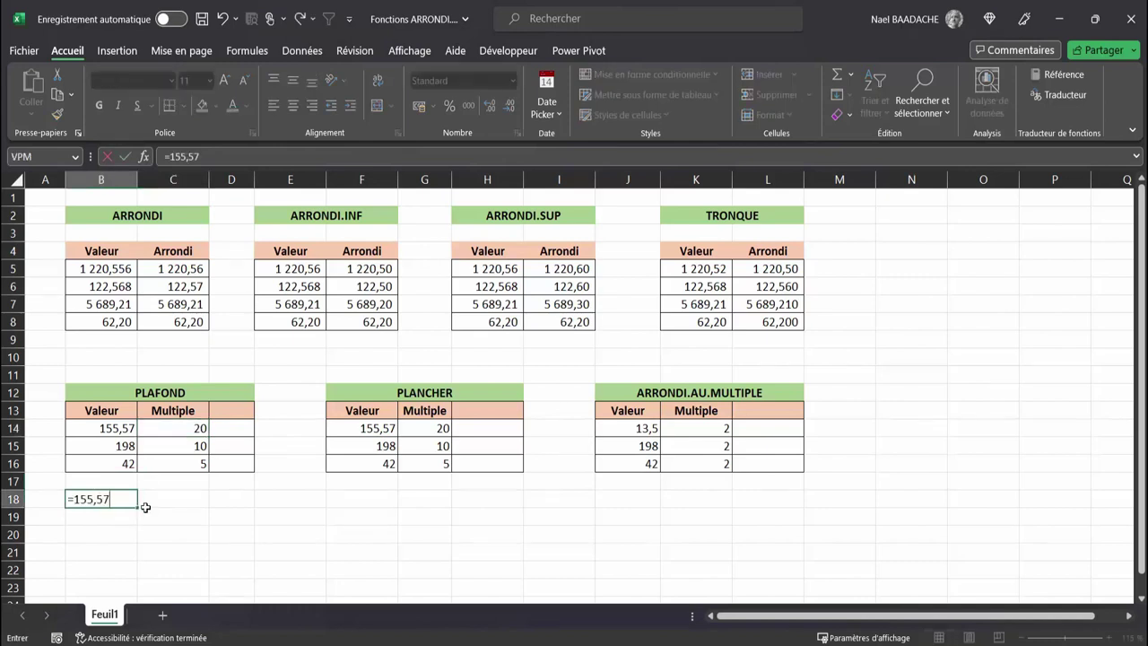
type("/20")
key("Return")
left_click(116, 500)
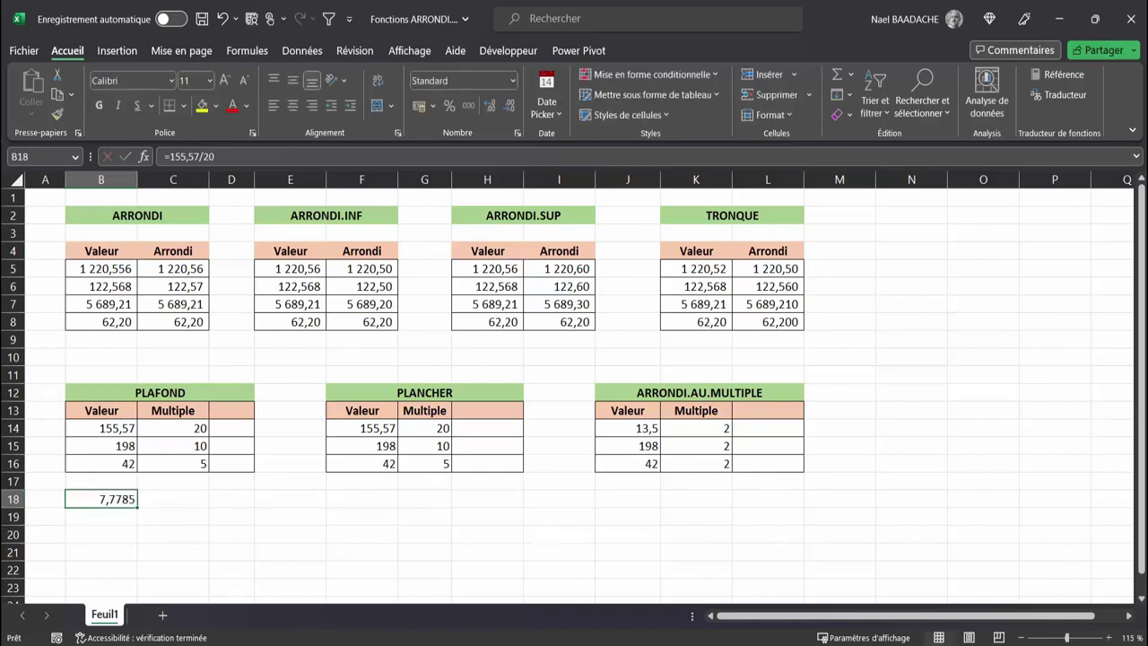
left_click(194, 503)
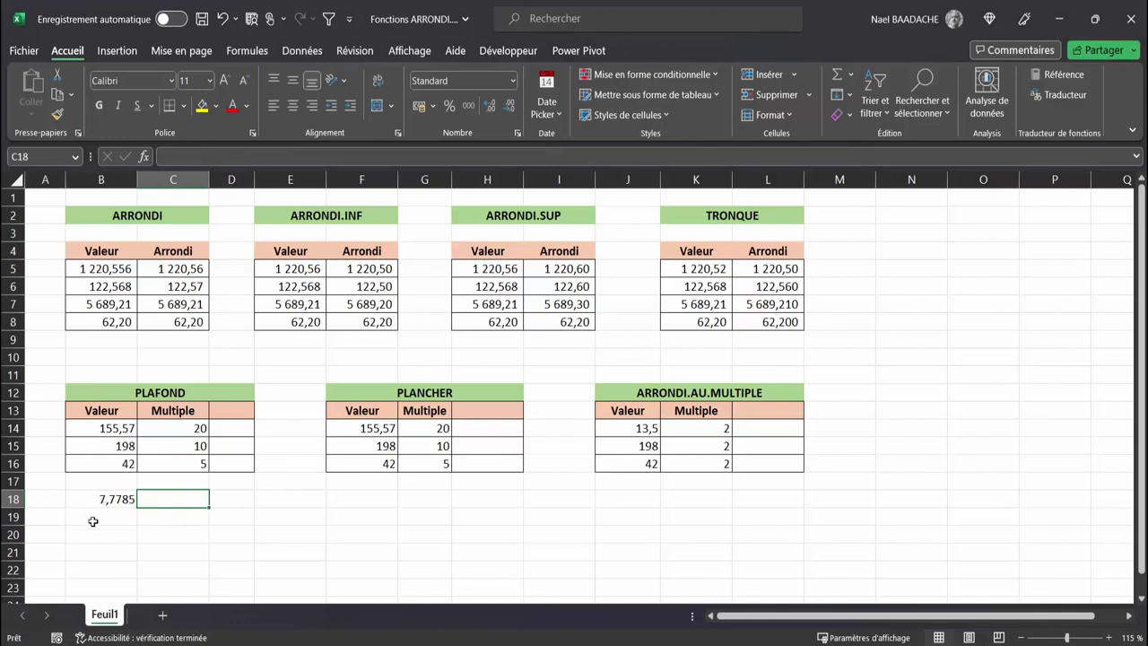
type("=8")
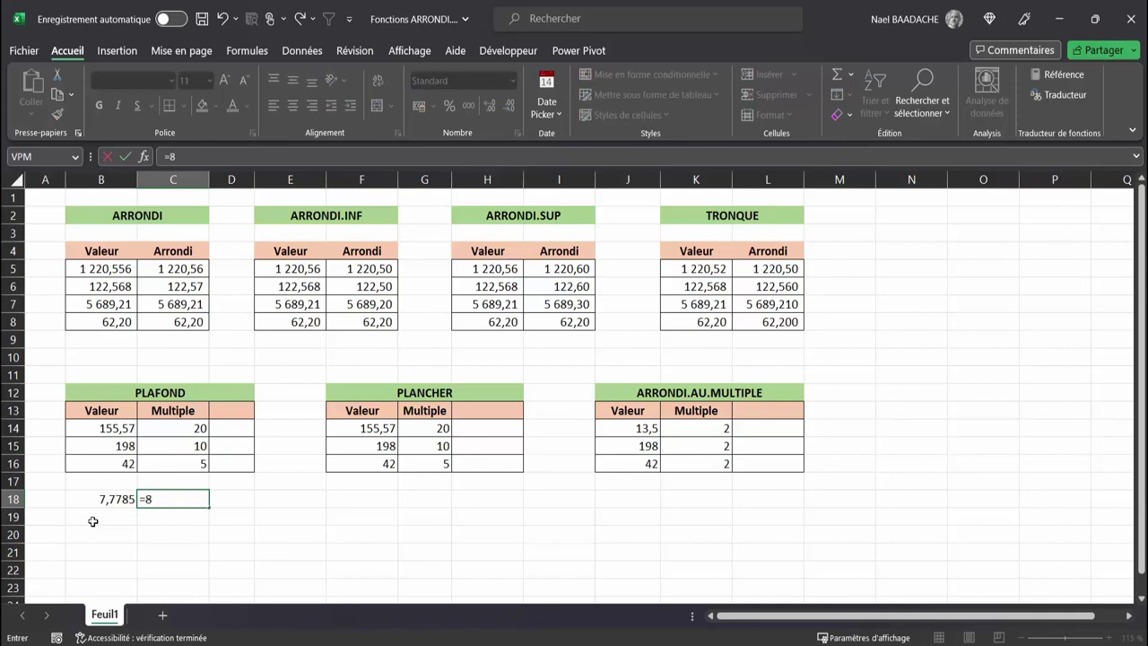
type("*20")
key("Return")
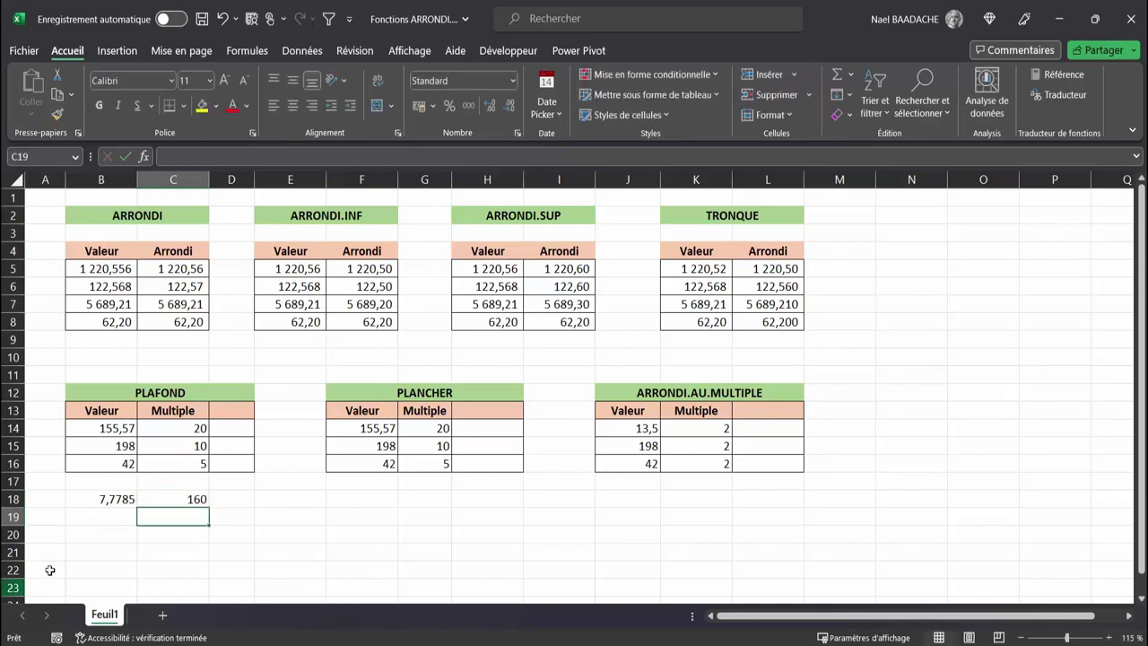
left_click(191, 493)
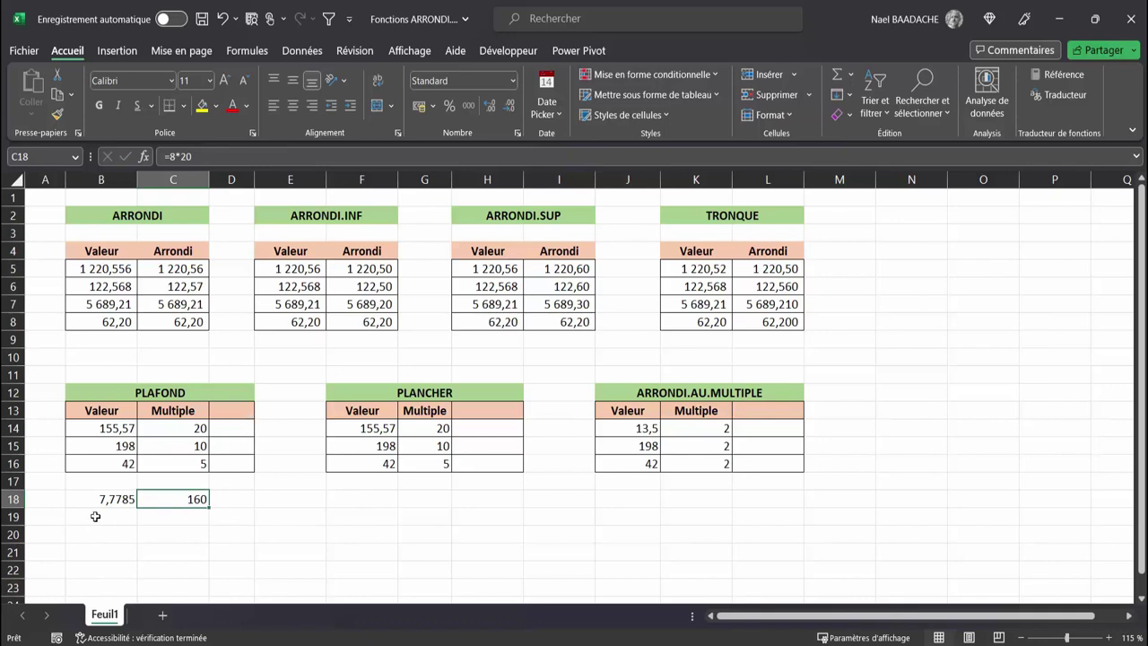
Step: Start typing a PLAFOND formula in D14
left_click(232, 428)
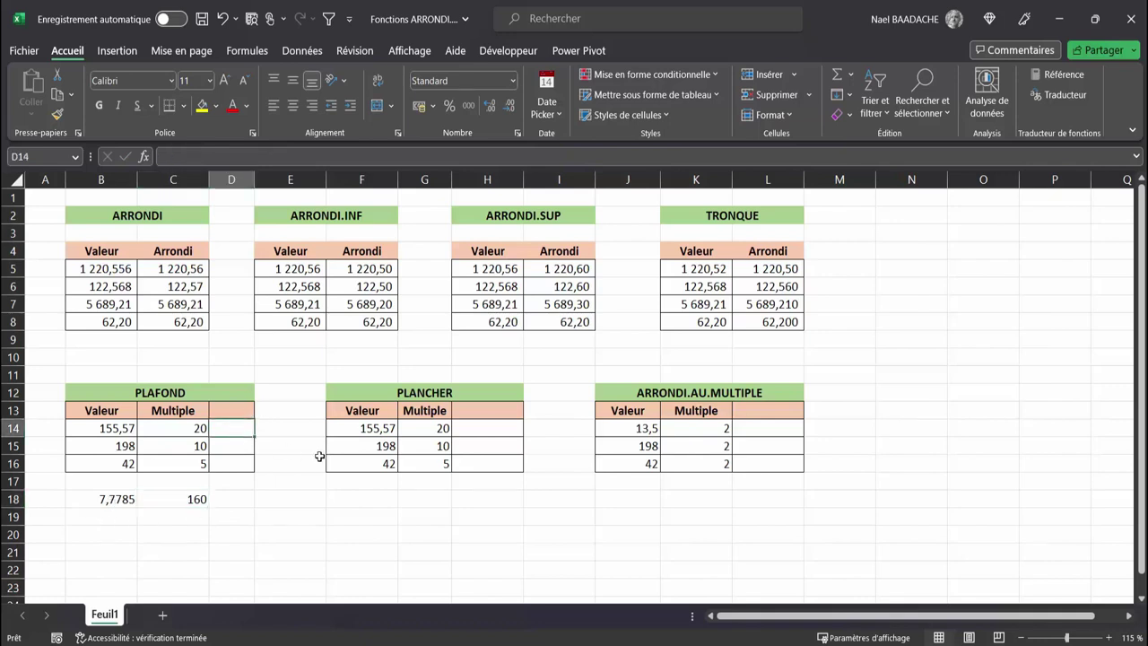
type("=")
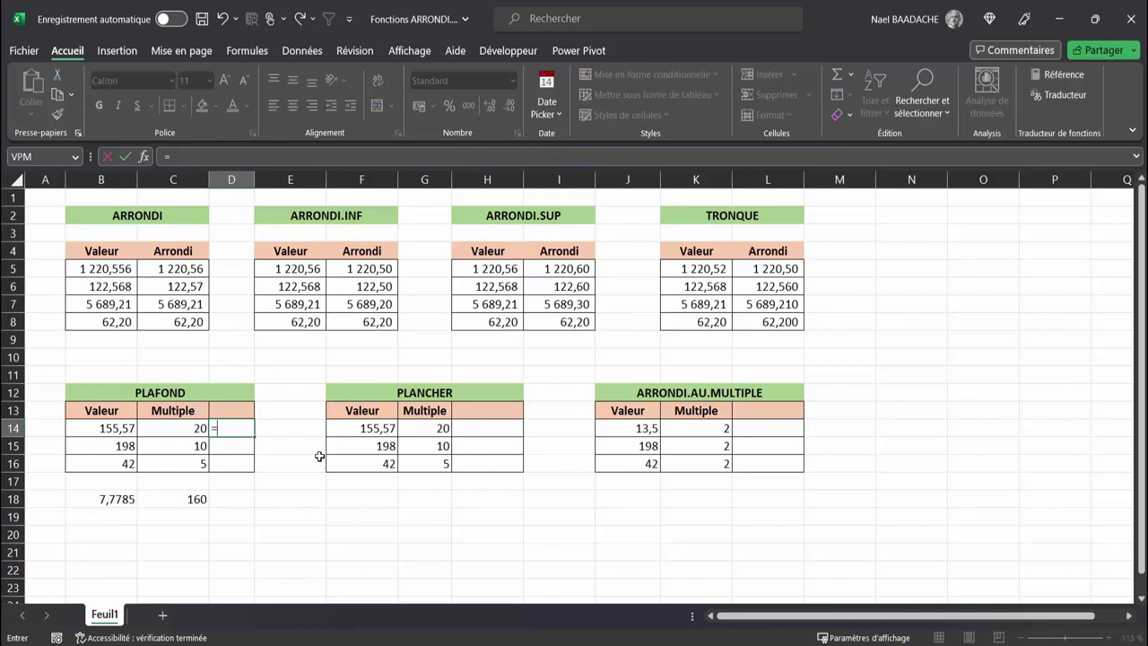
type("plafon")
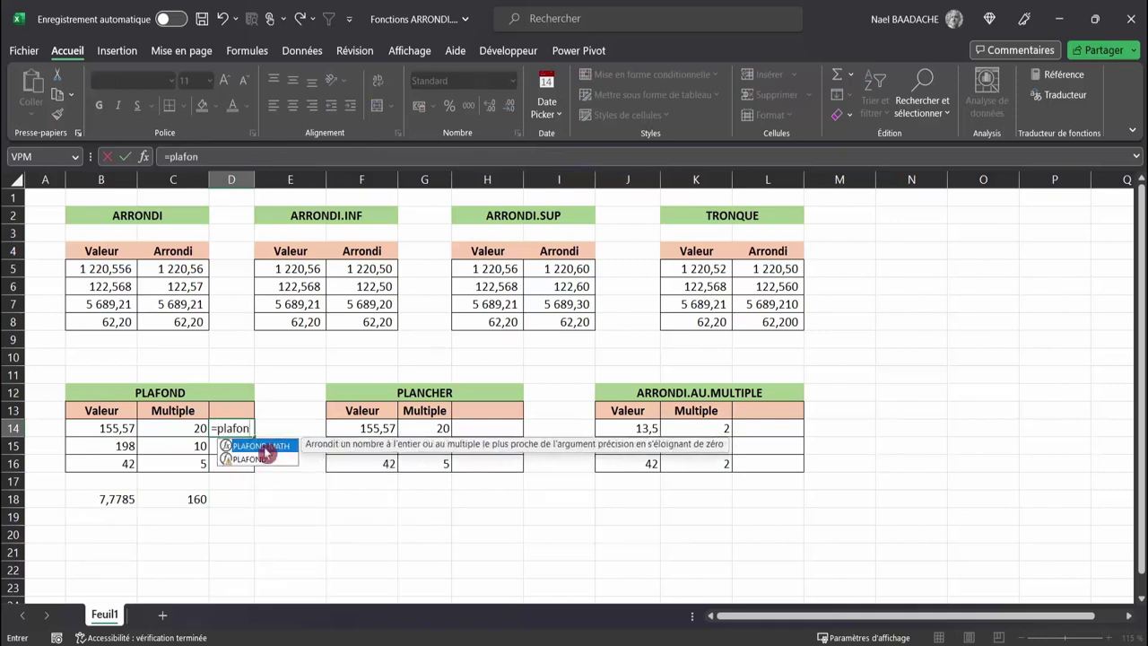
Step: Complete =PLAFOND(B14;C14) in D14, rounding 155,57 up to 160
double_click(260, 458)
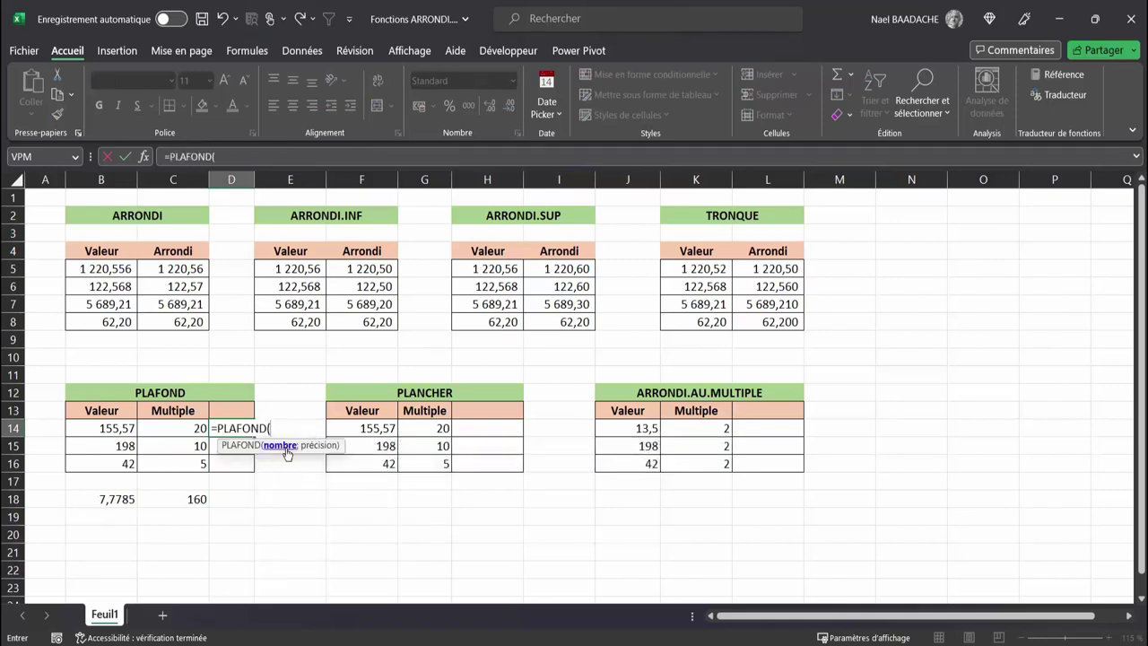
left_click(116, 429)
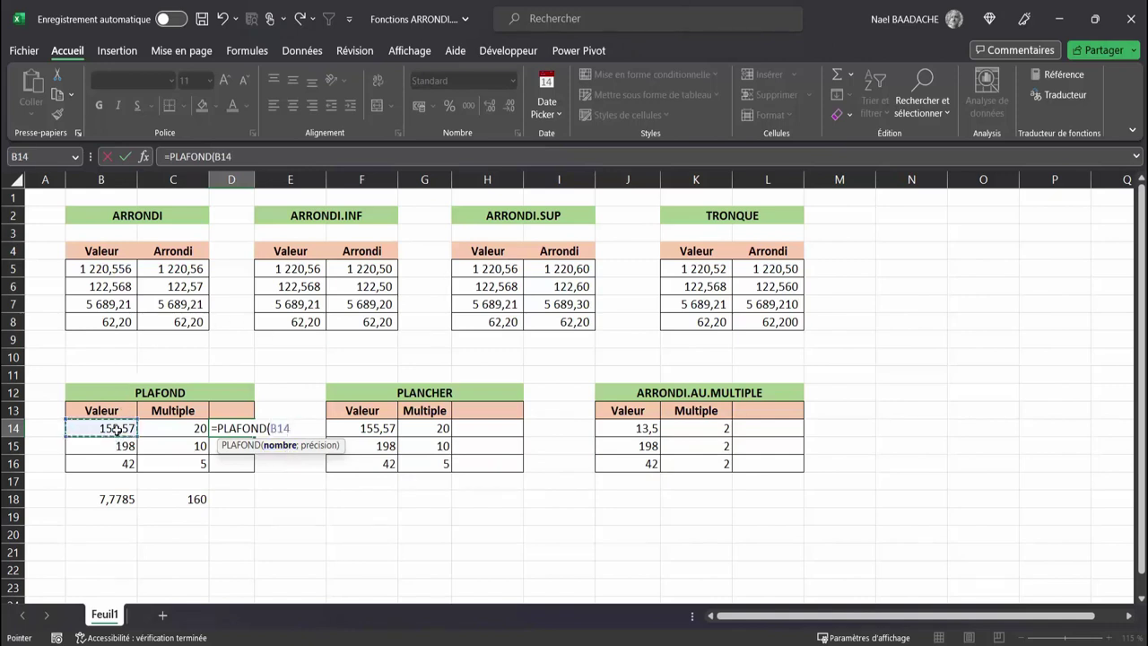
type(";")
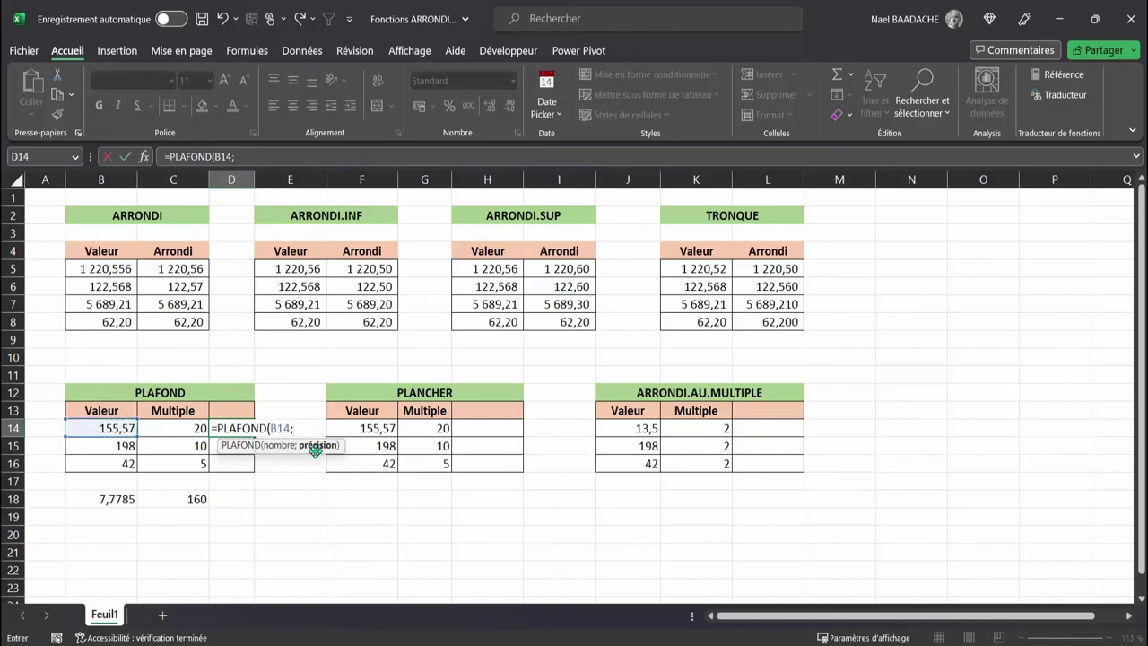
left_click(185, 428)
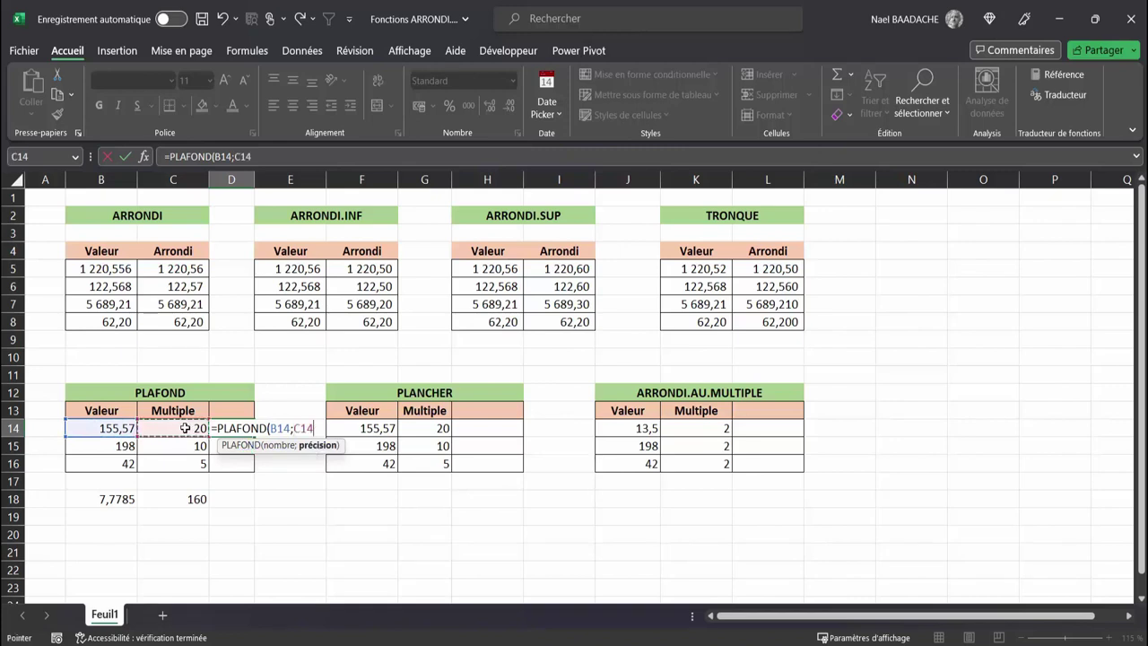
type(")")
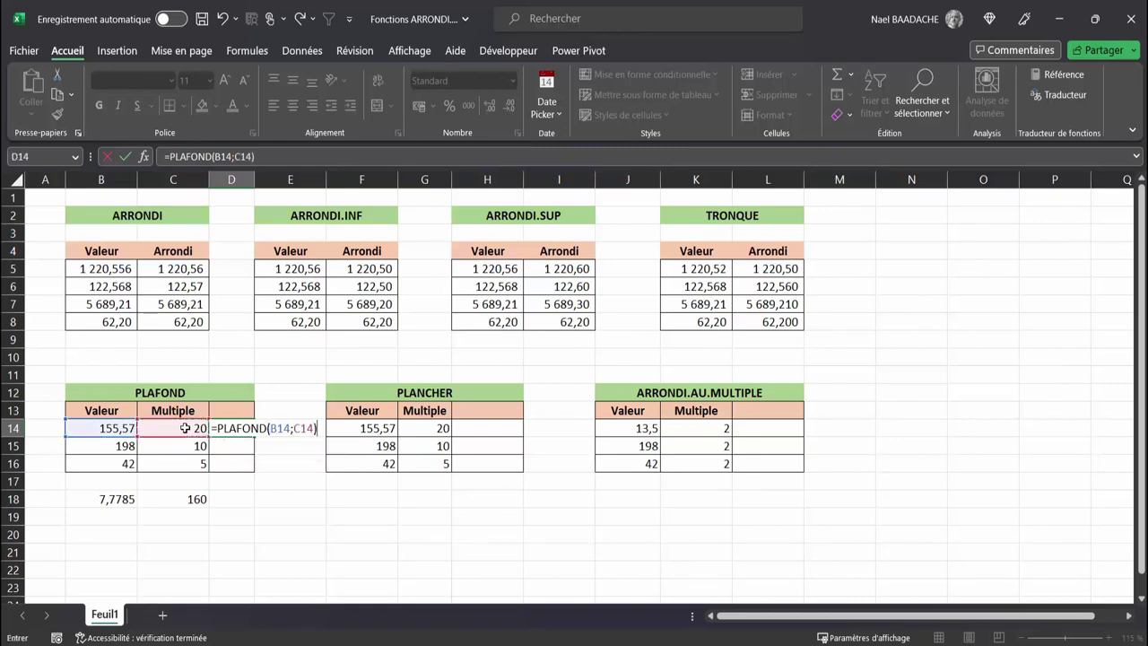
key("Return")
key("Up")
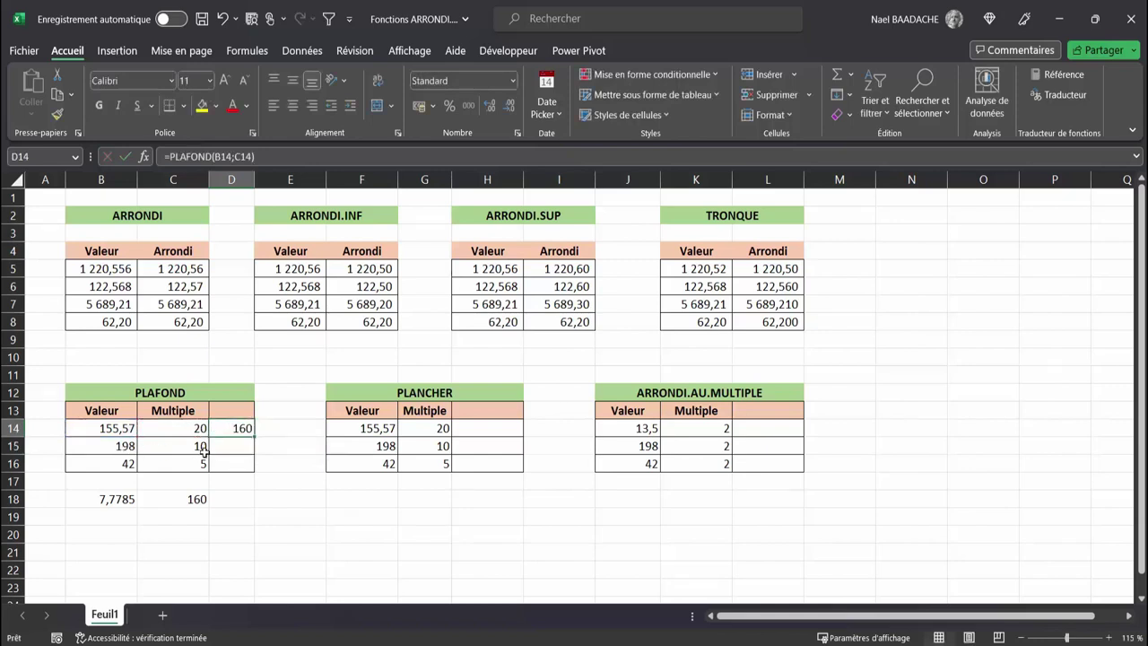
left_click_drag(230, 447, 113, 449)
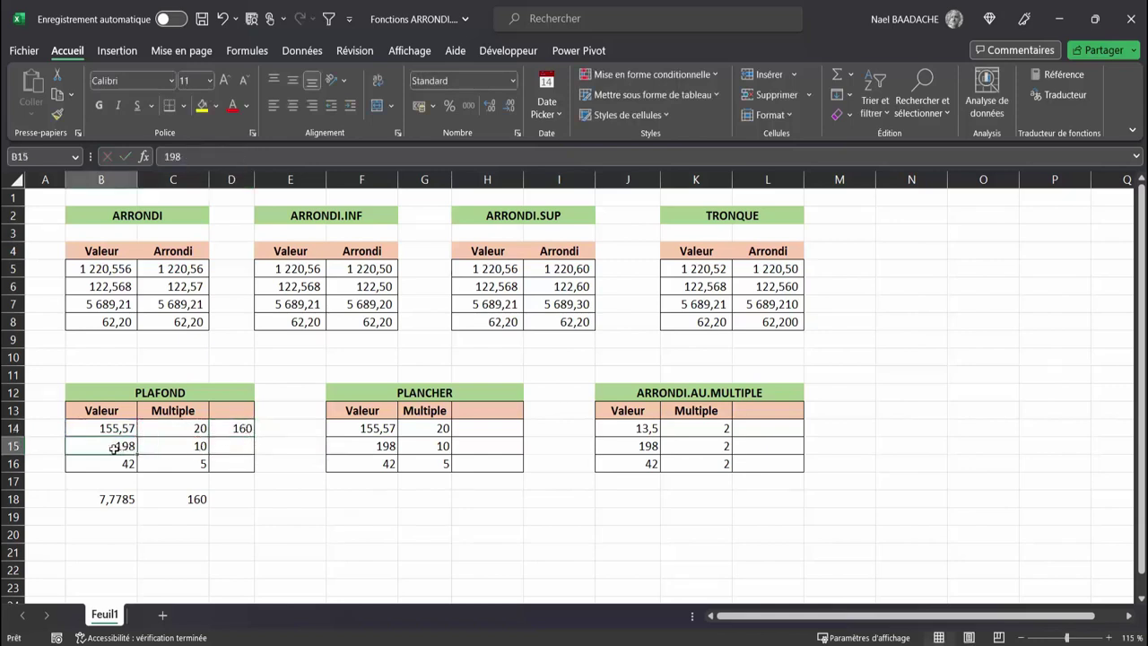
Step: Copy the PLAFOND formula from D14 down into D15, giving 200
left_click(198, 445)
left_click(242, 429)
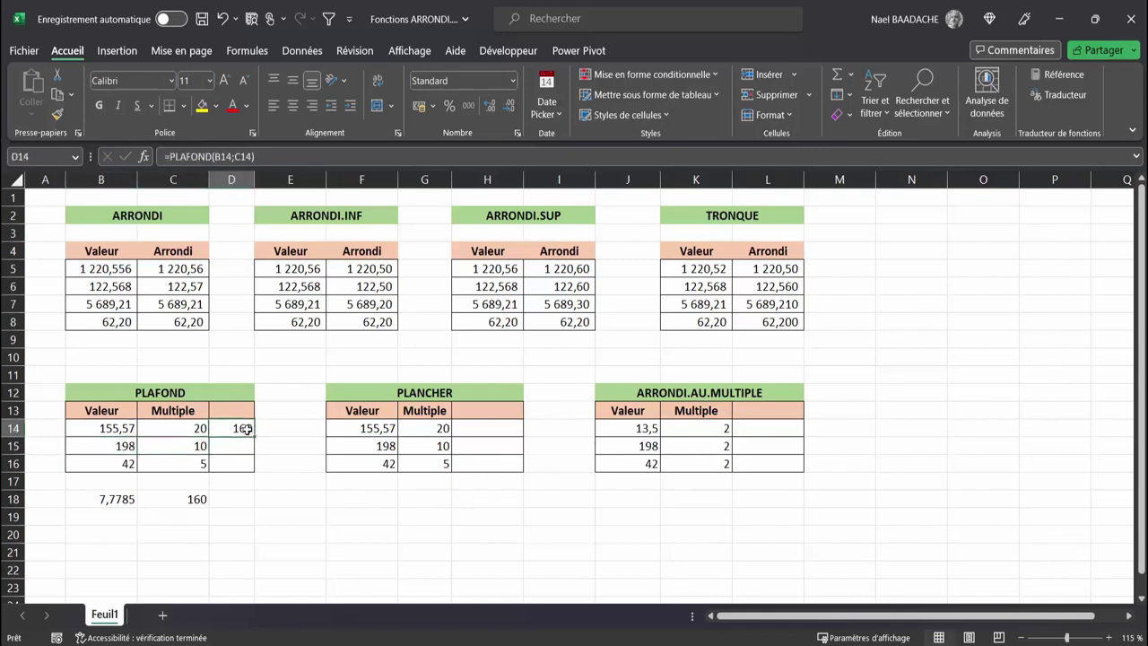
left_click_drag(255, 437, 254, 454)
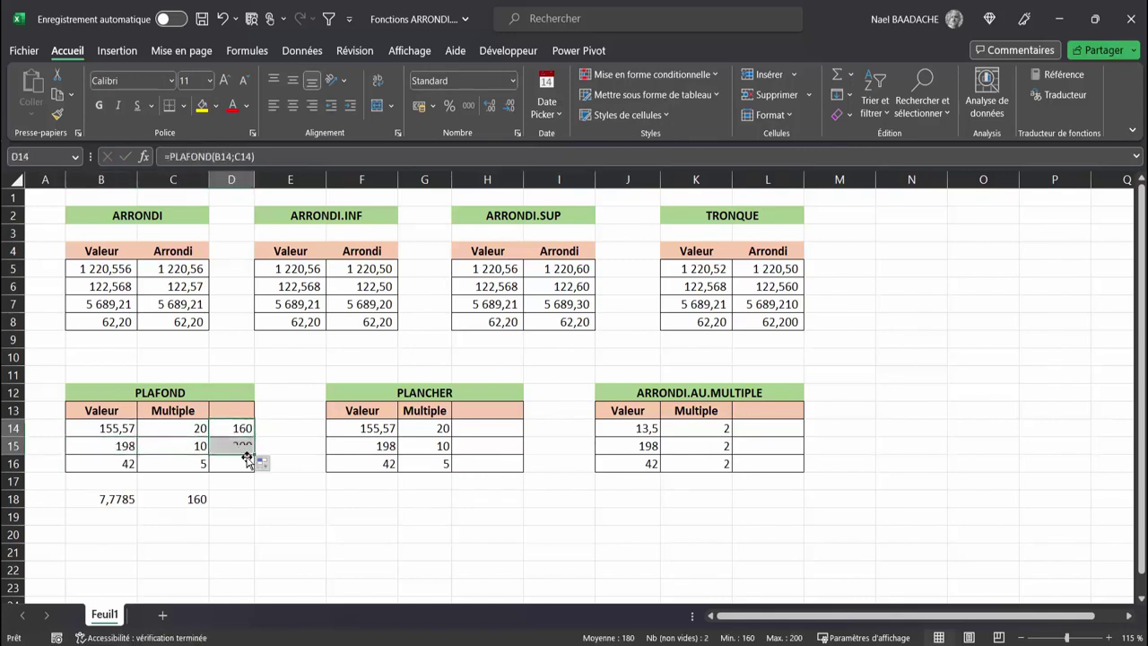
left_click(233, 448)
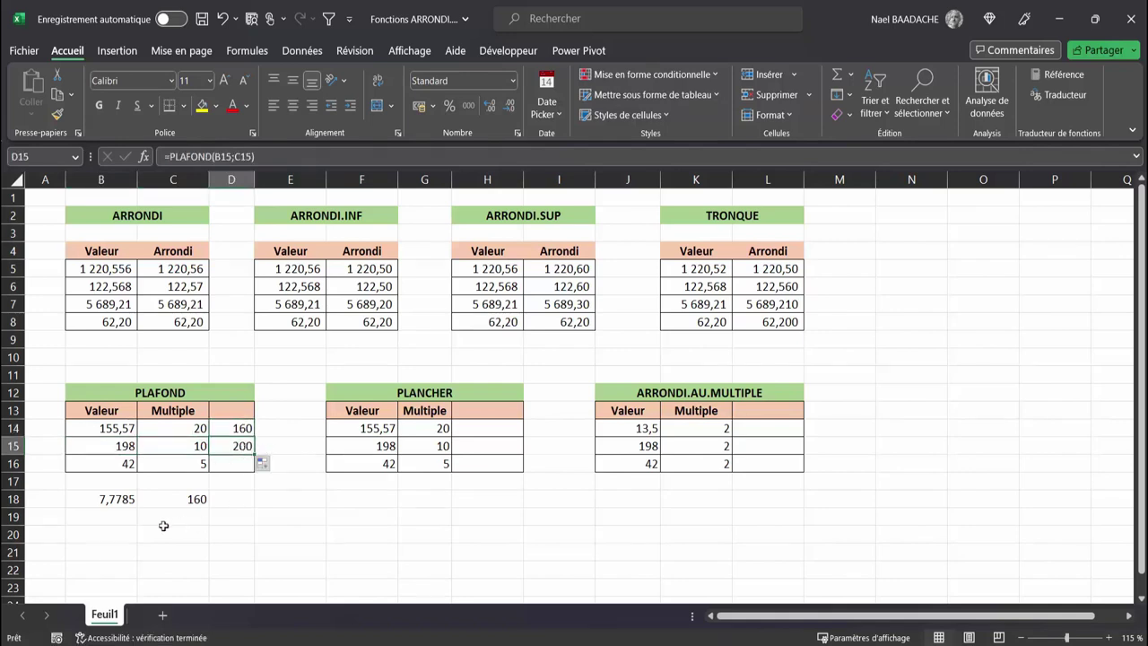
Step: Add check calculations =198/10 (19,8) in B19 and =10*20 (200) in C19
left_click(115, 519)
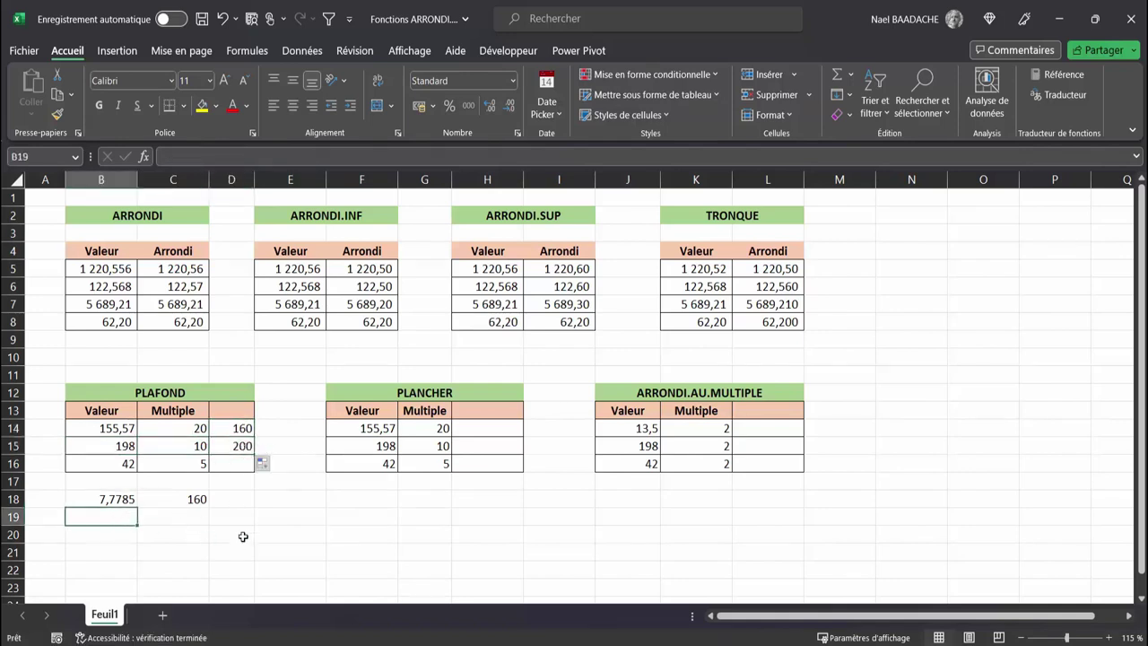
type("=19")
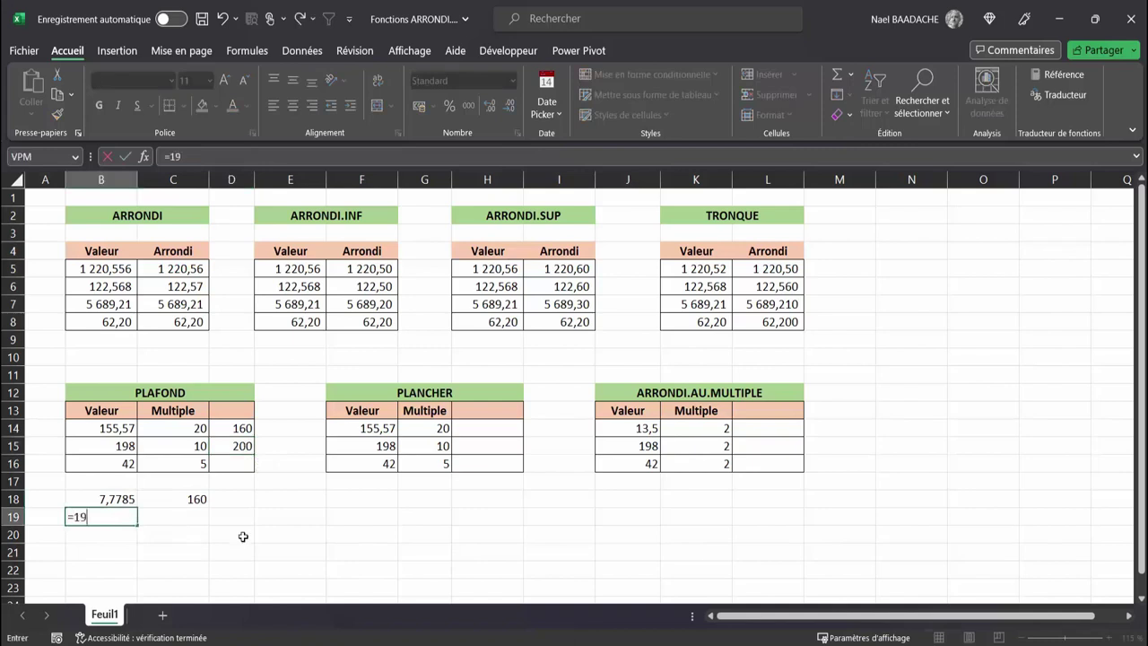
type("8")
key("Return")
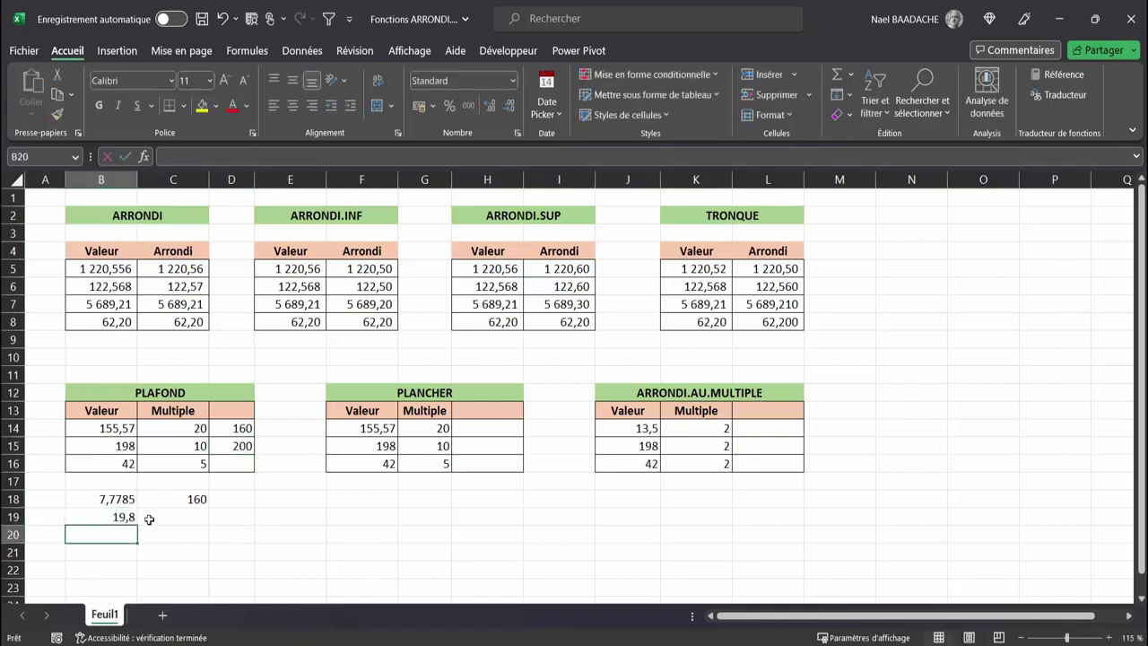
left_click(121, 518)
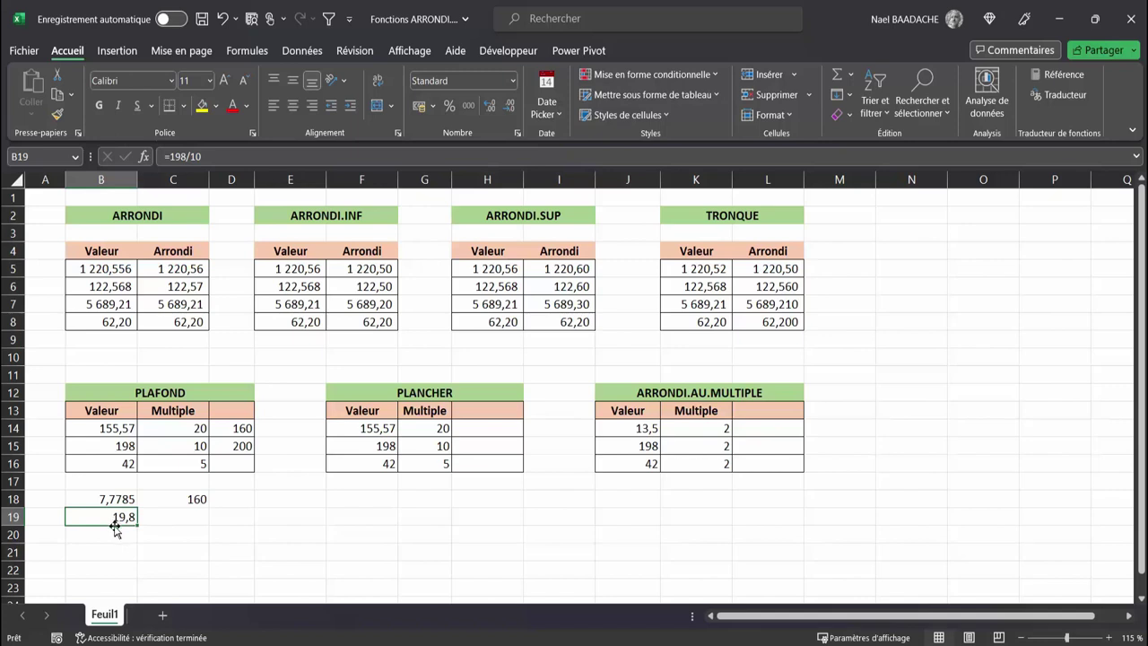
left_click(167, 517)
type("=")
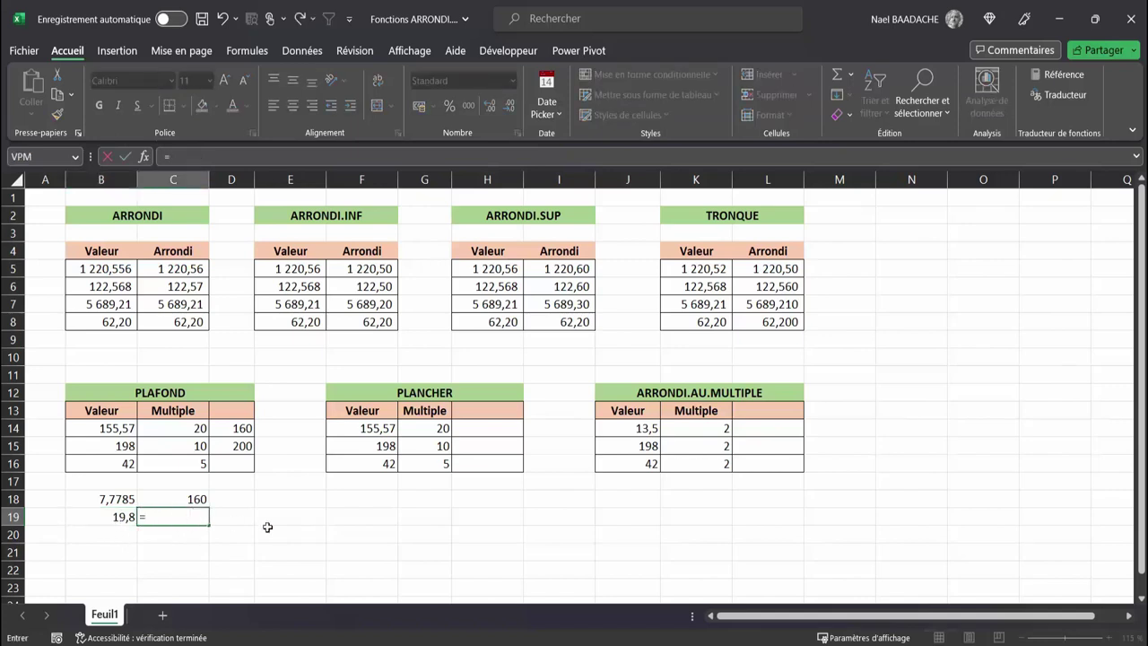
type("10")
type("*20")
key("Return")
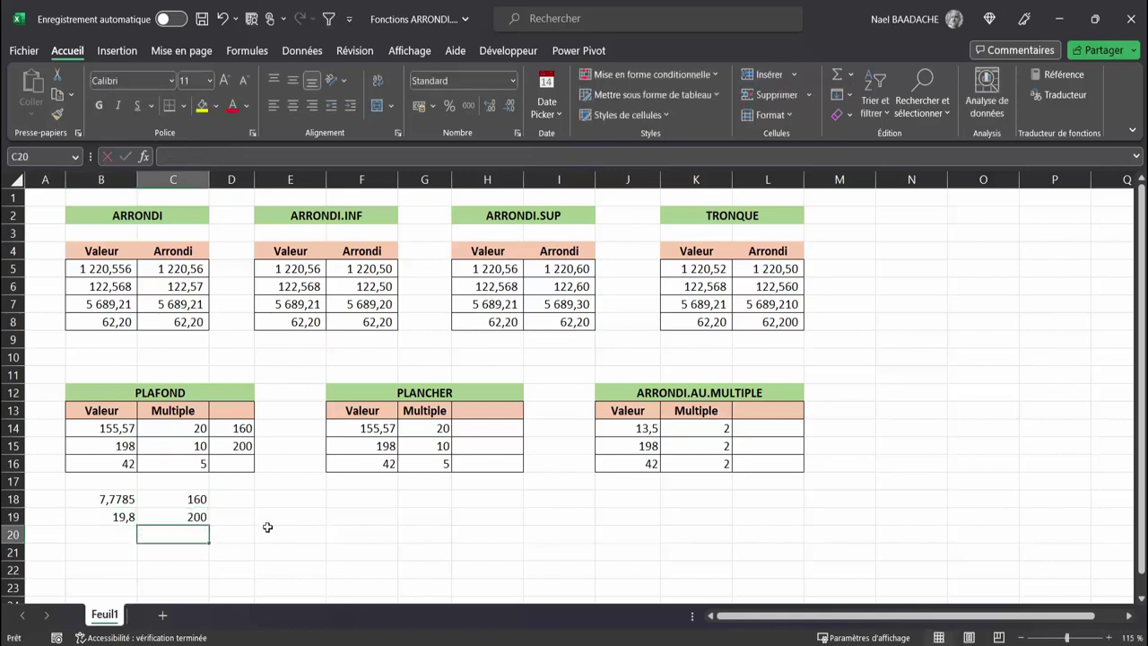
left_click(180, 514)
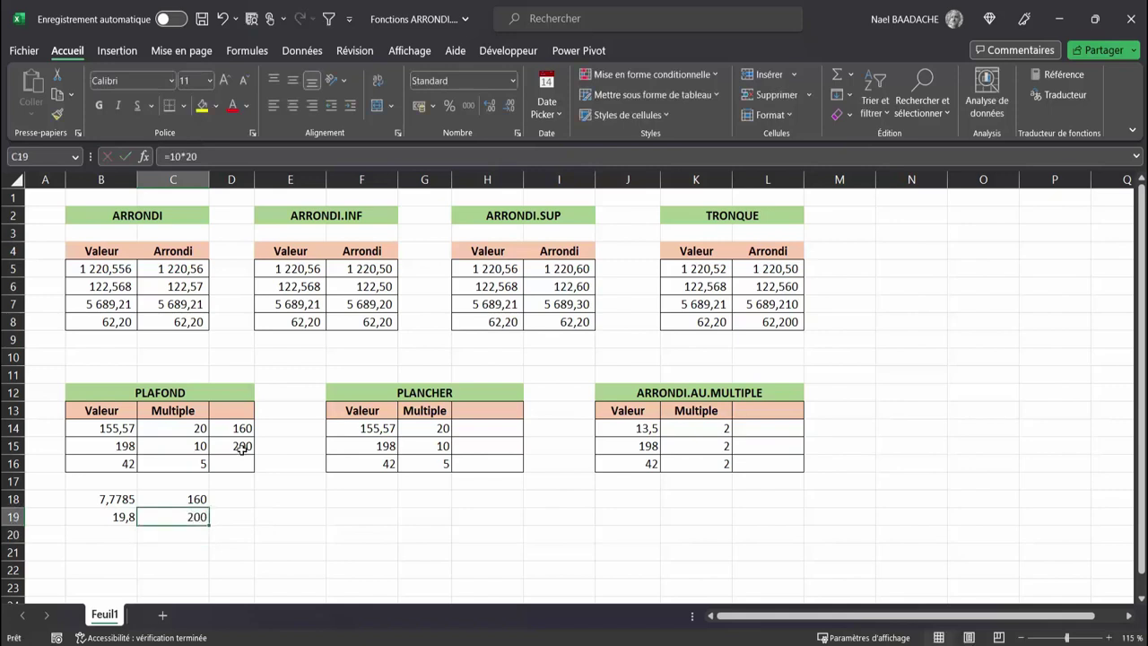
Step: Extend the PLAFOND formula from D15 into D16, giving 45
left_click(240, 451)
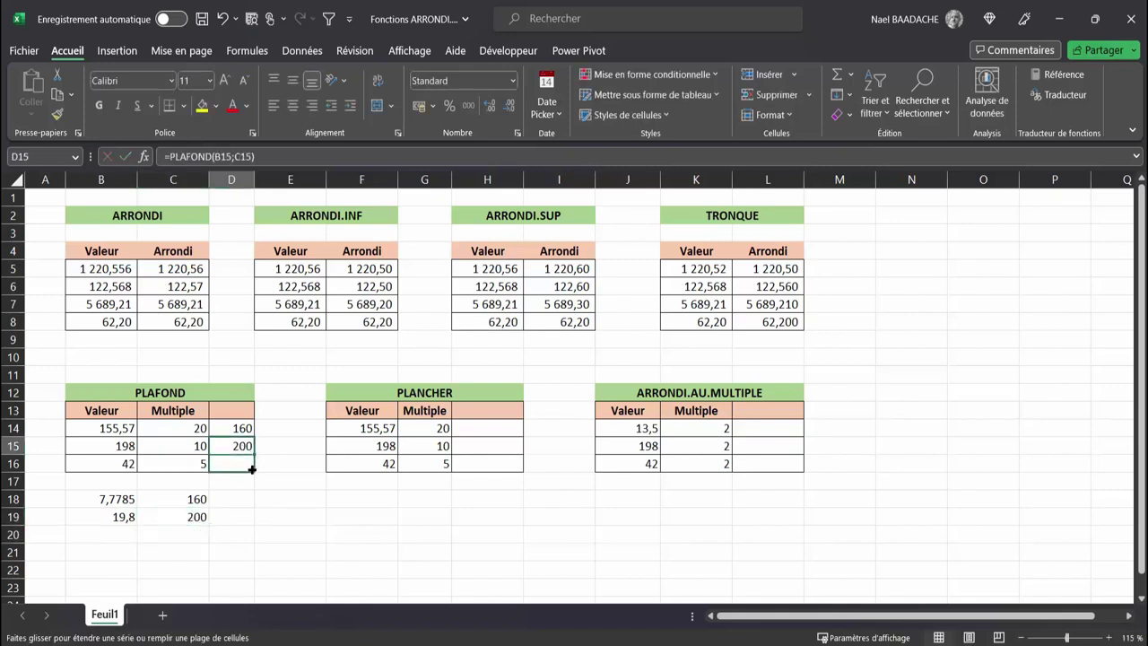
left_click_drag(253, 454, 254, 472)
left_click(124, 465)
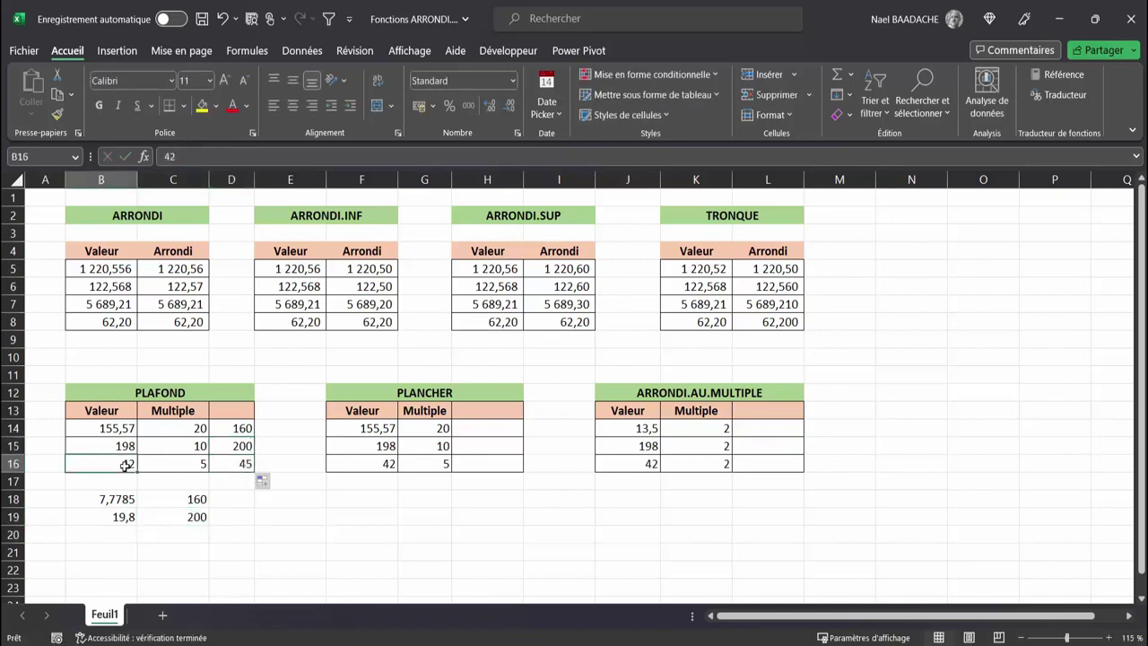
Step: Enter =42/5 (8,4) in B20 and =9*5 (45) in C20 as a check row
left_click(110, 535)
type("=4")
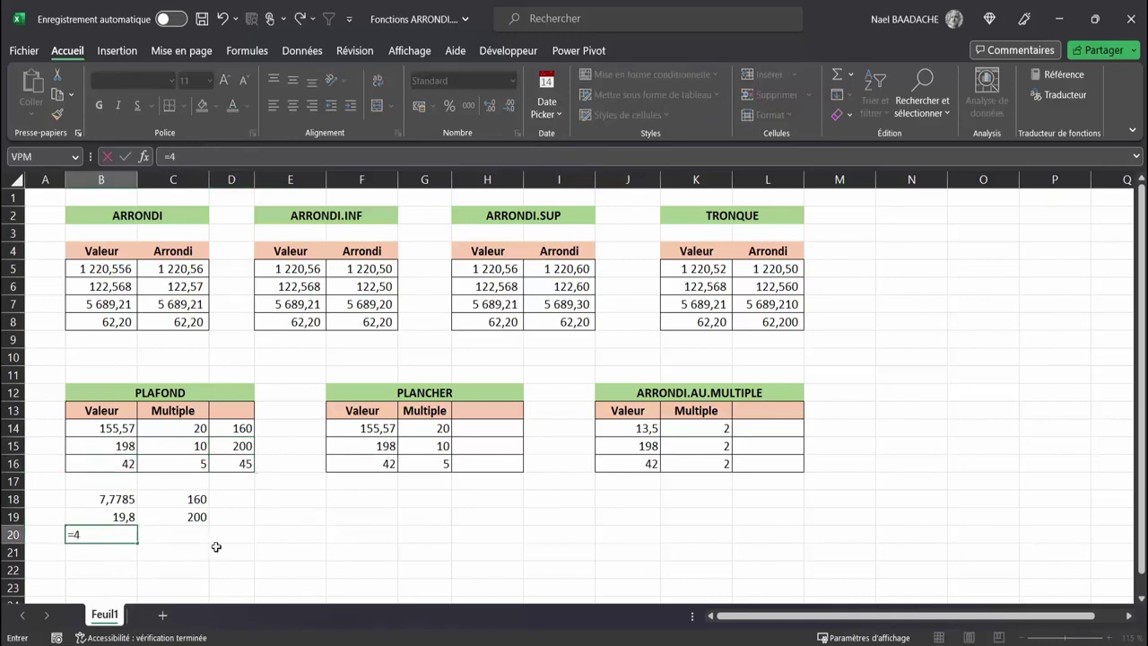
type("2/5")
key("Return")
left_click(121, 534)
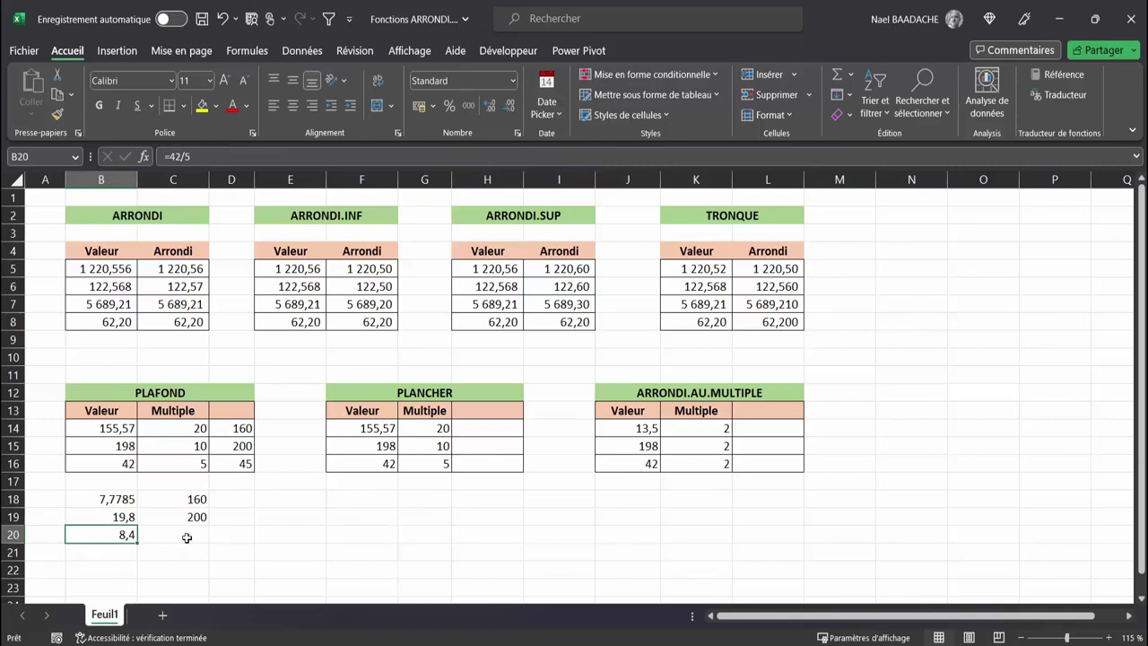
left_click(186, 537)
type("=9")
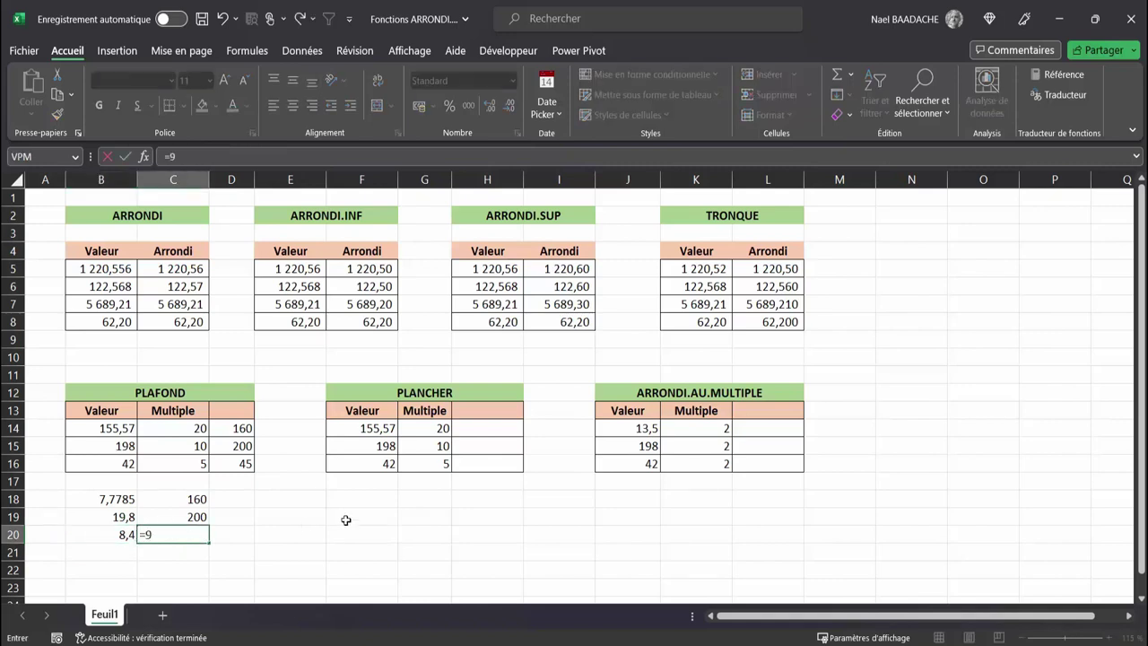
type("*5")
key("Return")
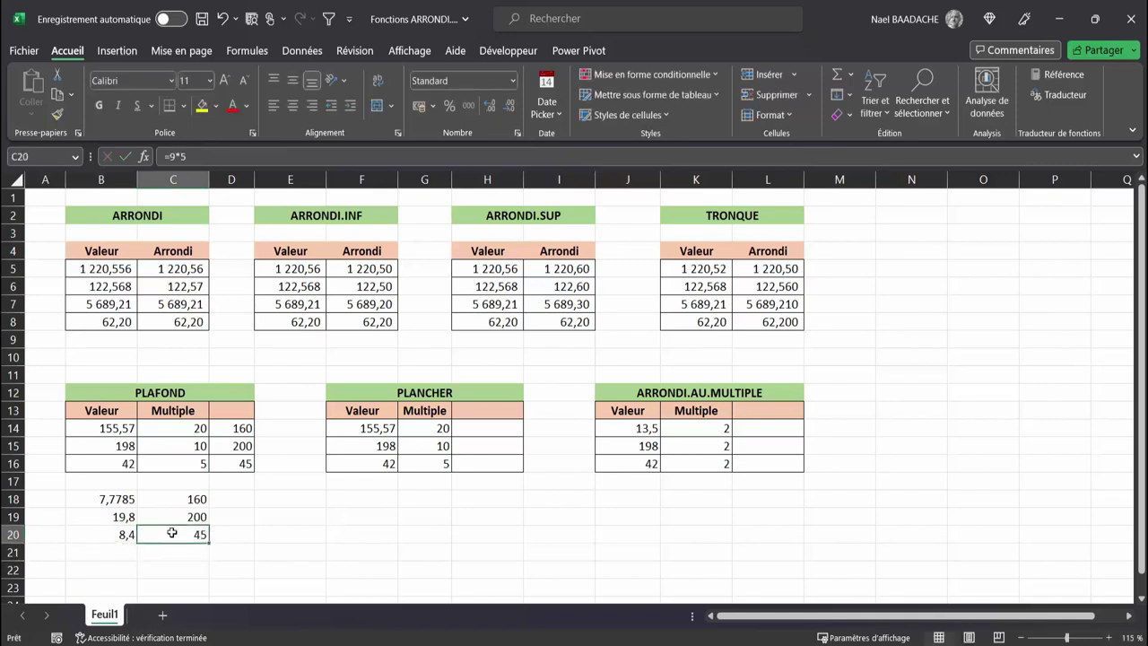
left_click(160, 395)
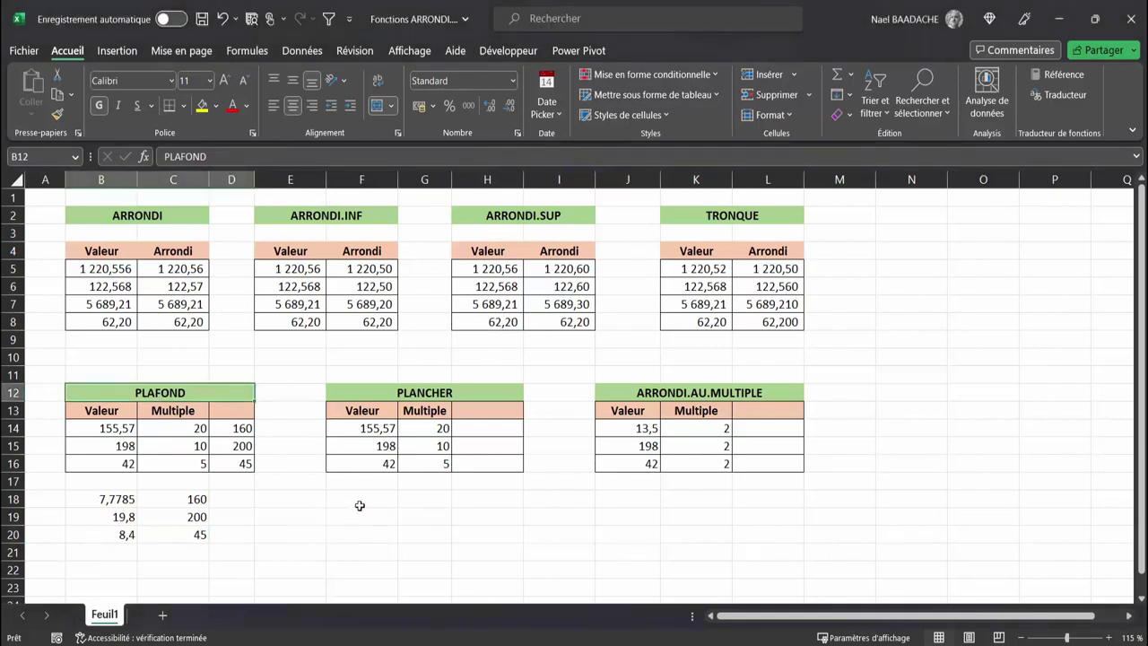
Step: Enter the check =155,57/20 in F18, giving 7,7785
left_click(406, 392)
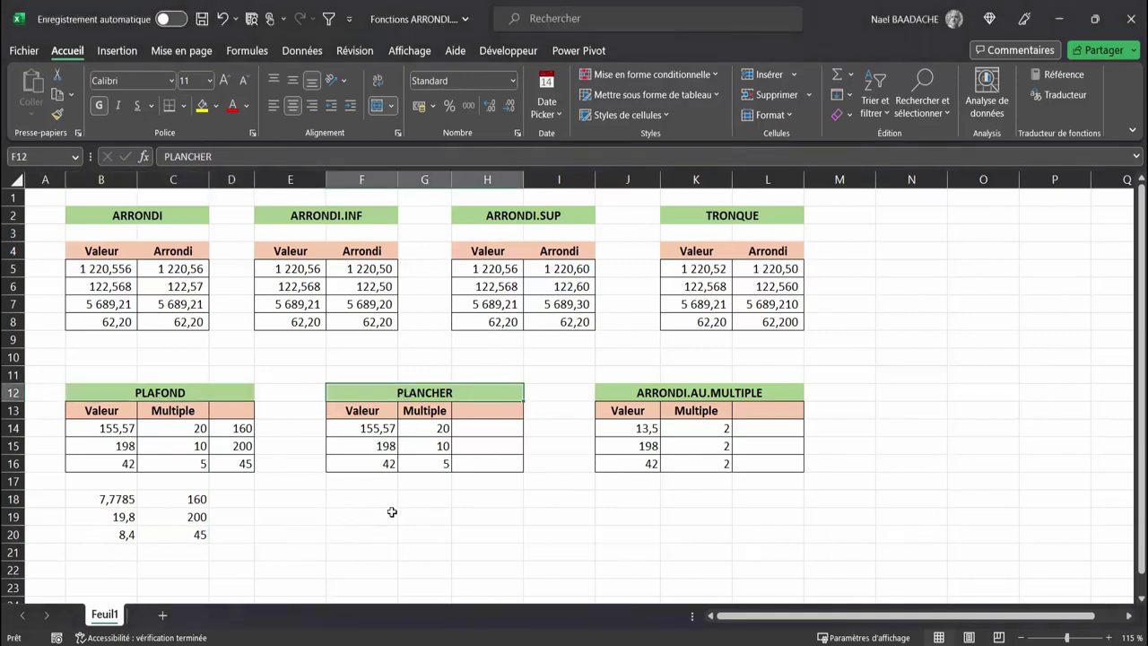
left_click(103, 503)
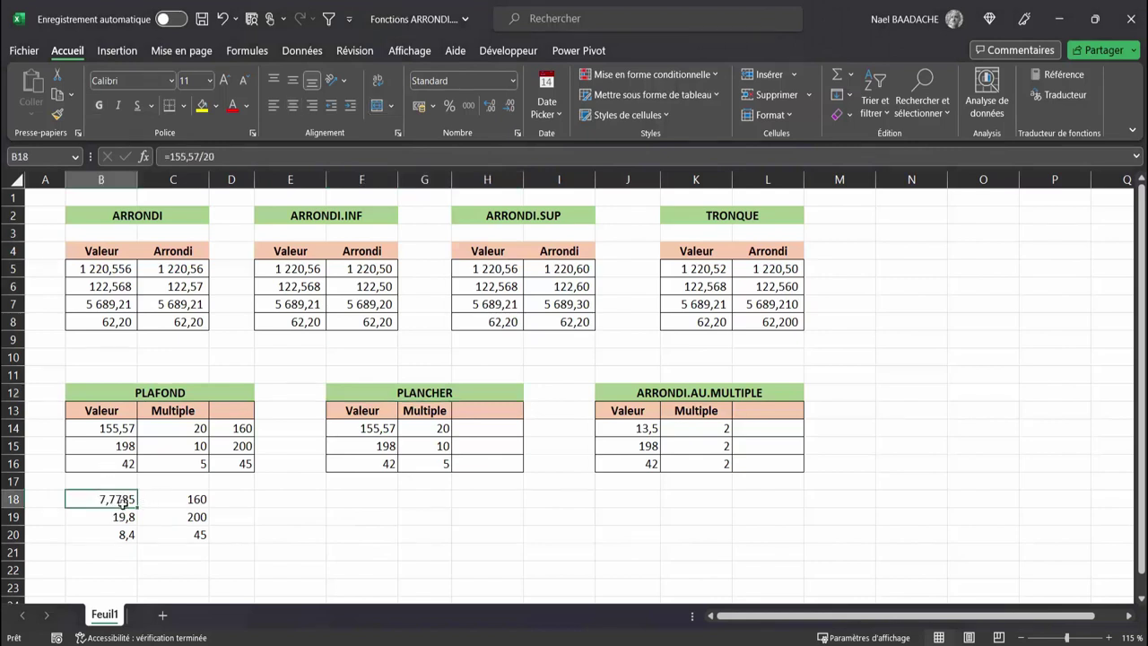
left_click(375, 504)
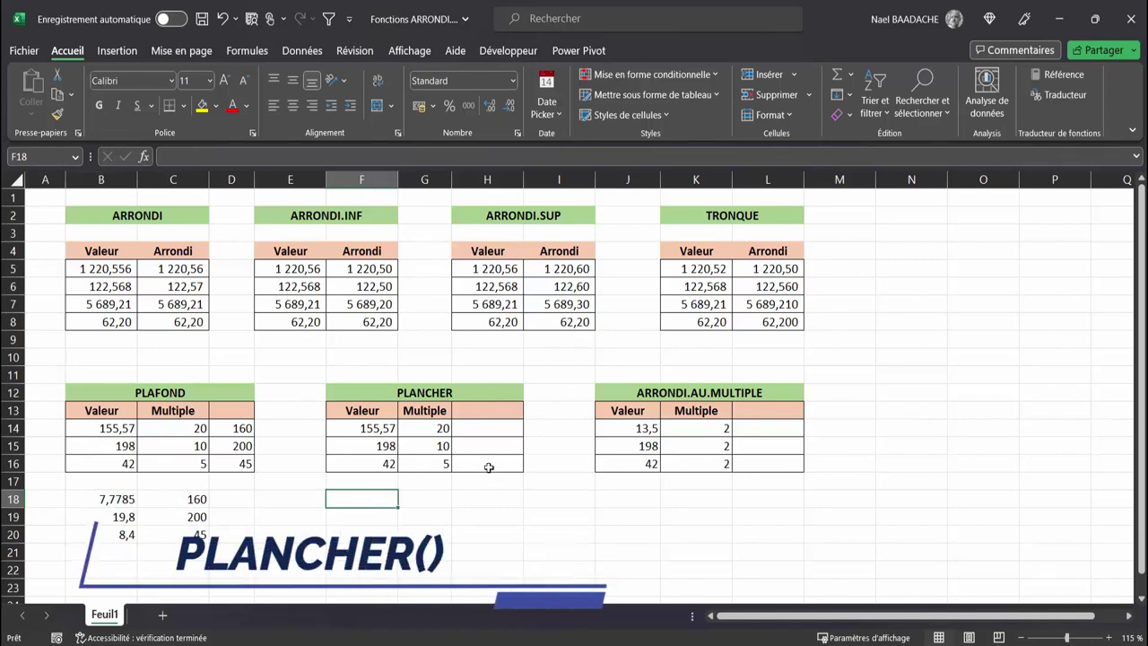
type("=")
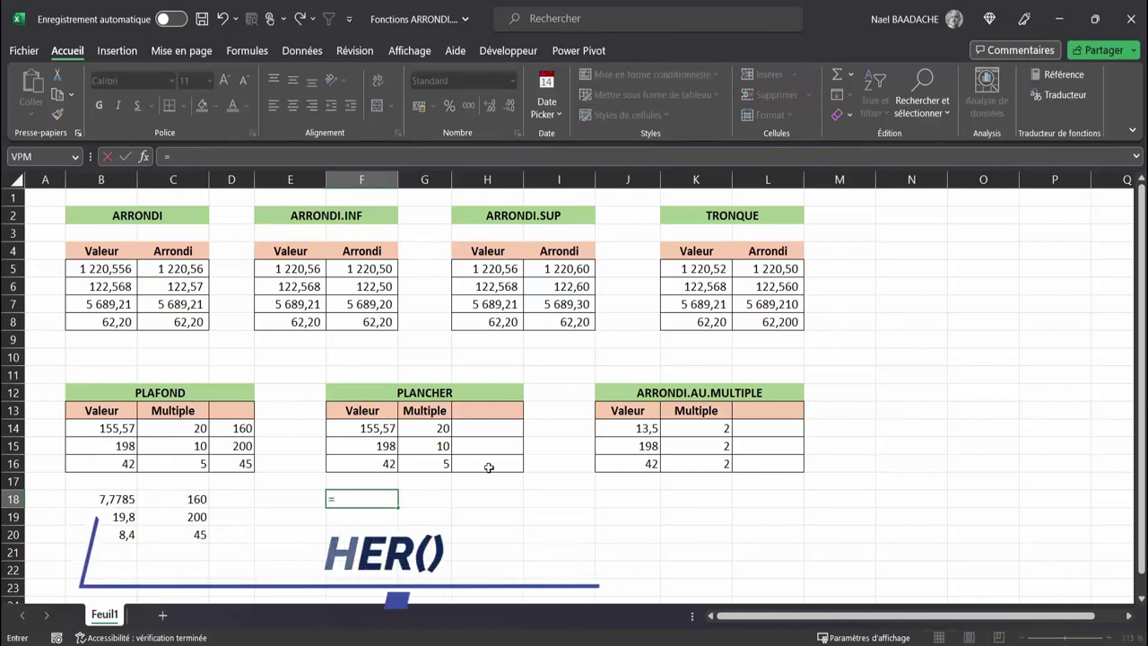
type("155,57")
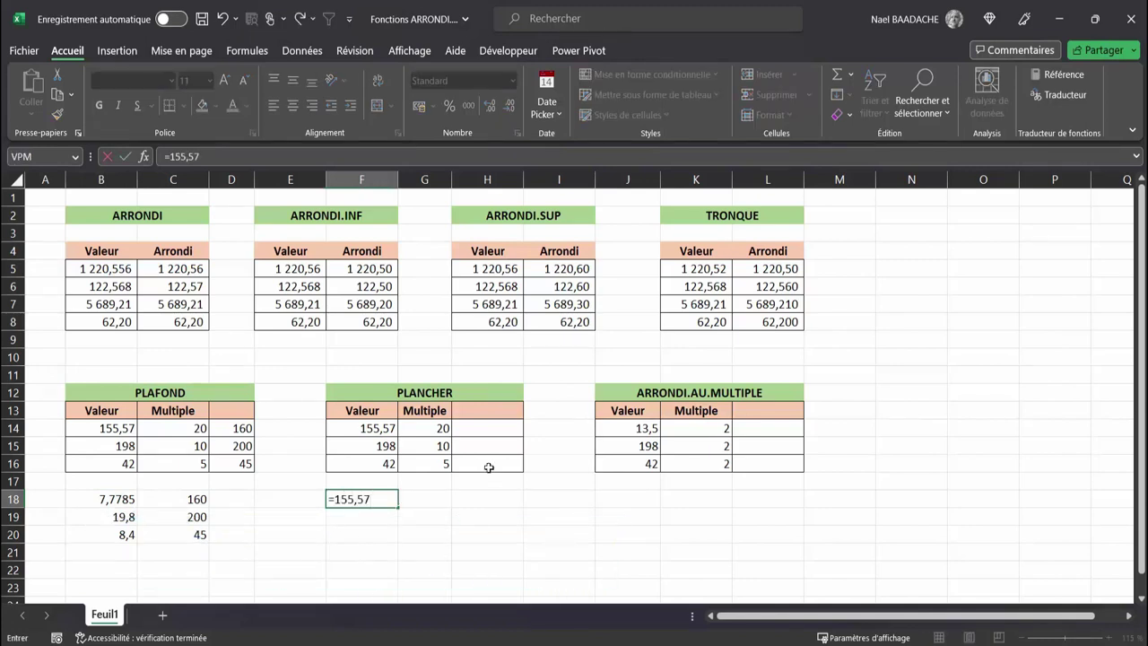
type("/20")
key("Return")
left_click(375, 500)
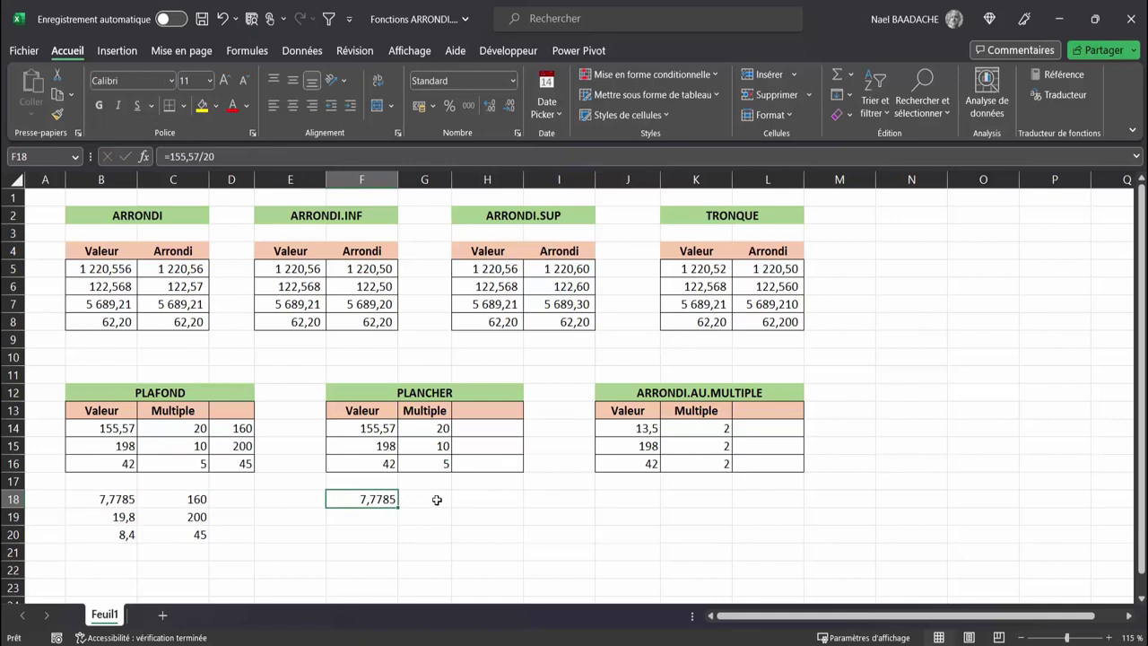
Step: Enter =20*7 in G18, showing 140
left_click(437, 500)
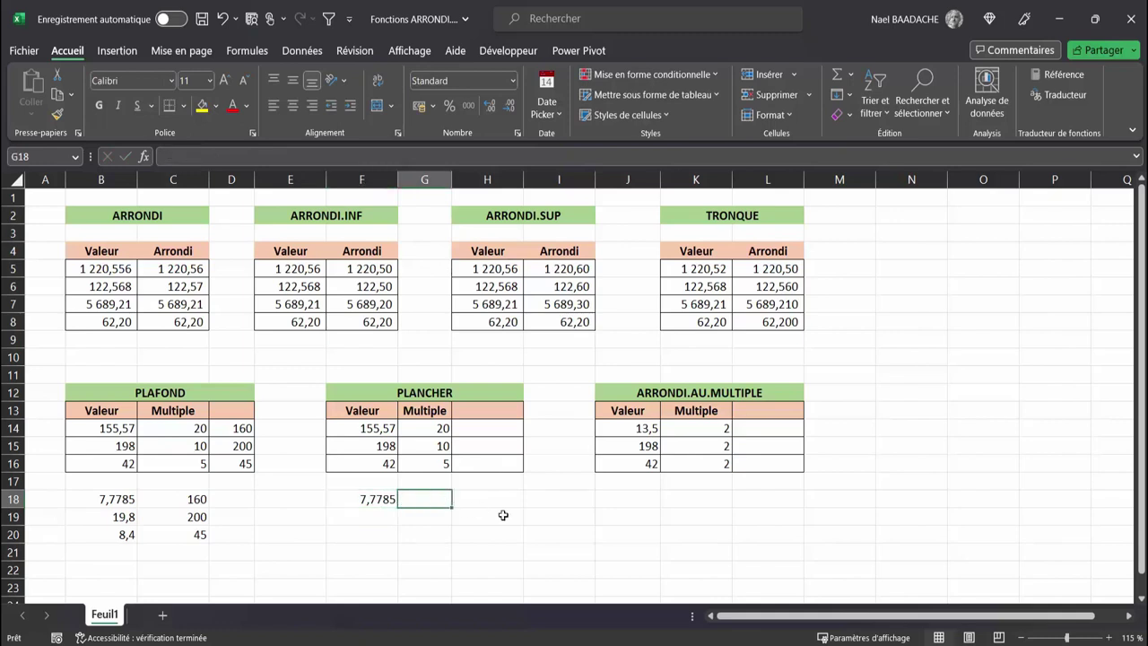
type("=")
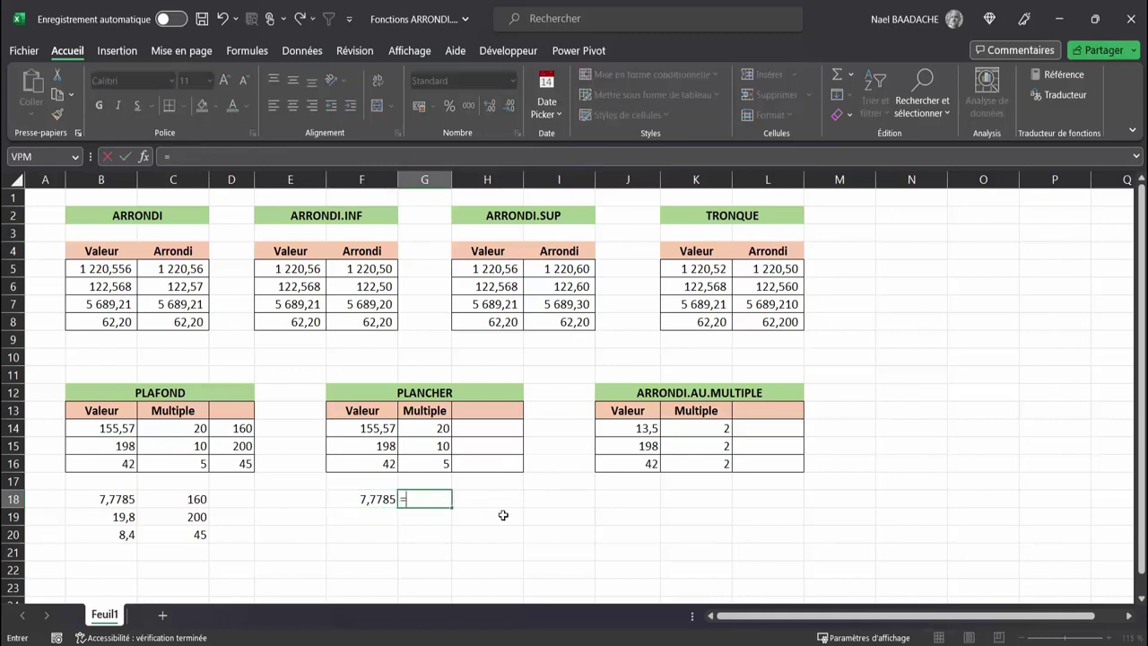
type("20*7")
key("Return")
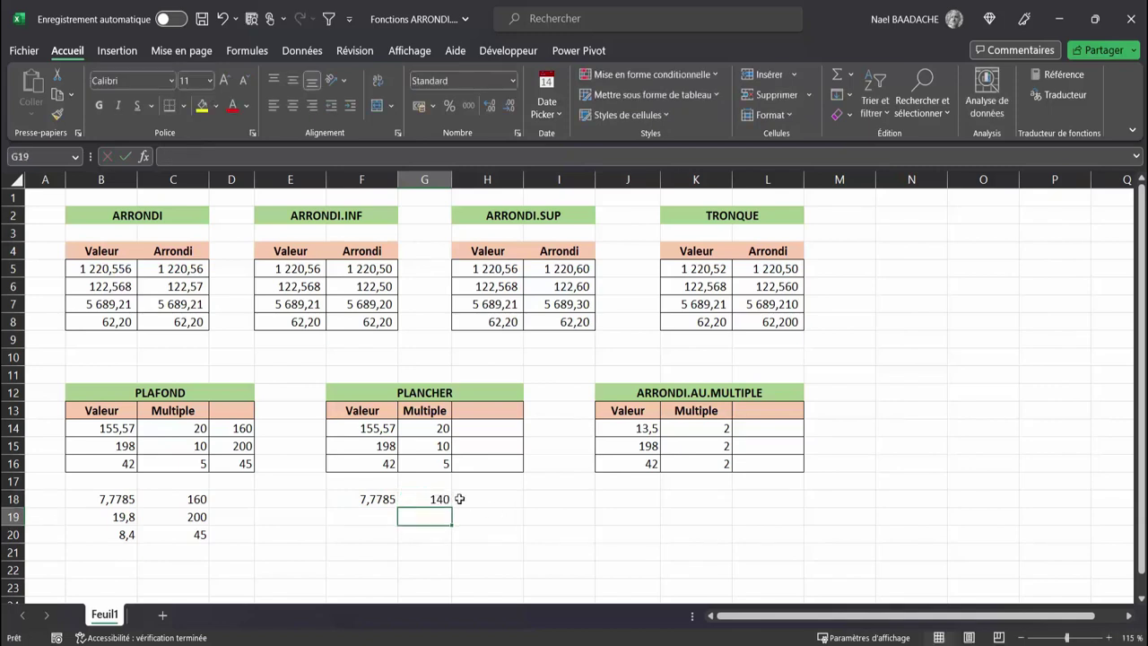
left_click(449, 499)
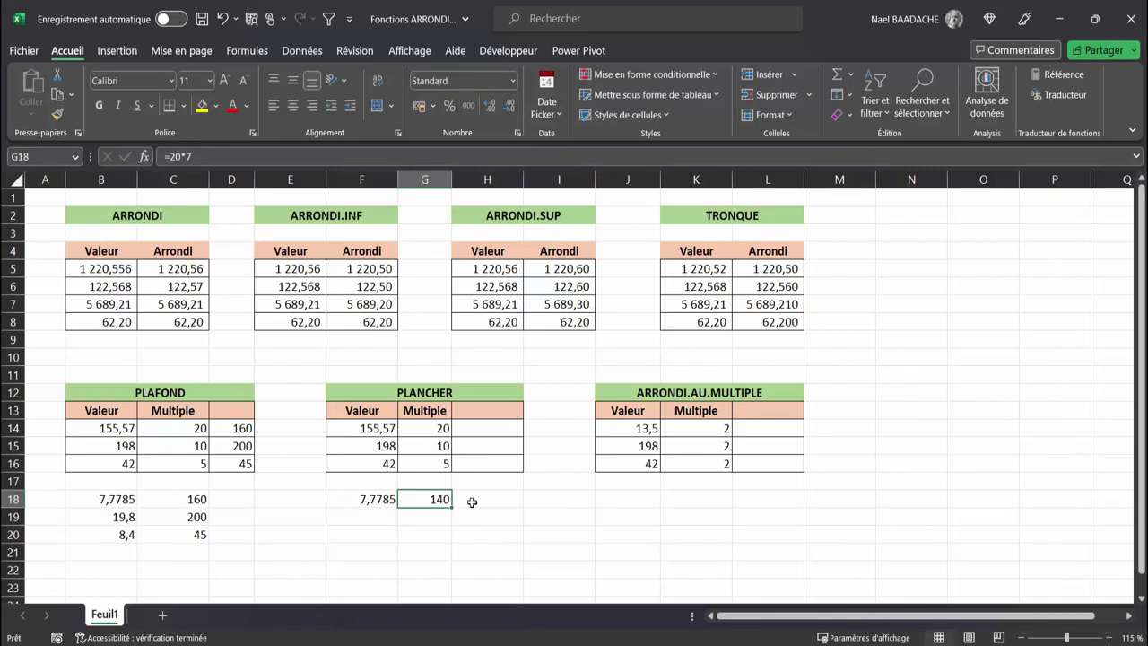
left_click(489, 428)
Step: Enter =PLANCHER(F14;G14) in H14 and fill it down to H16, giving 140, 190 and 40
type("=")
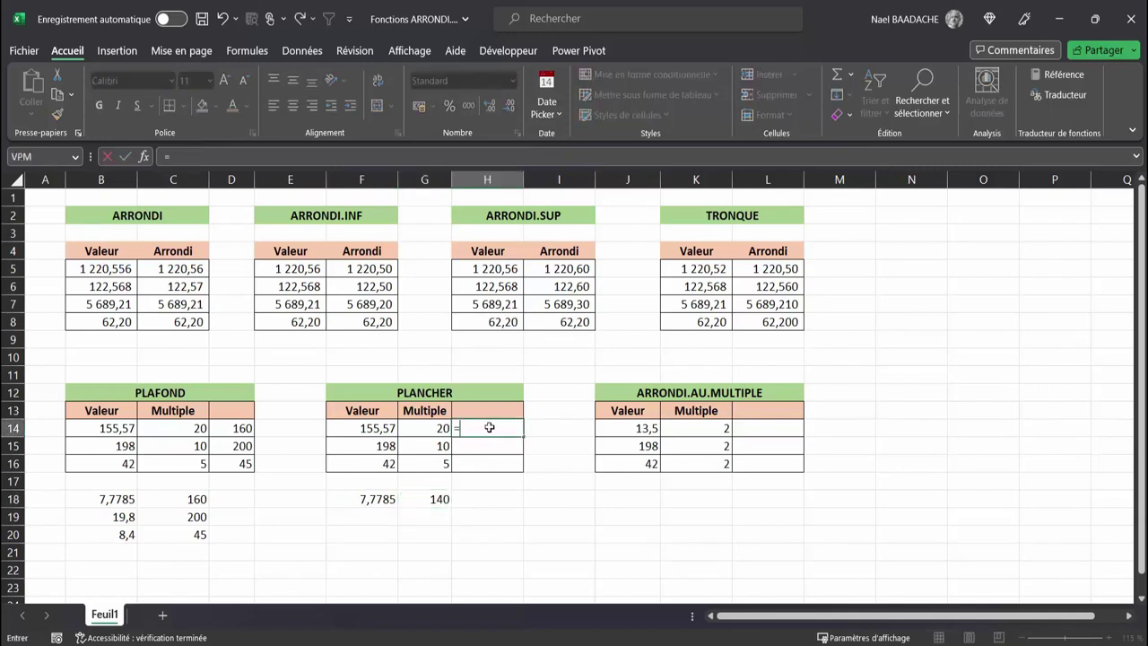
type("plancher(")
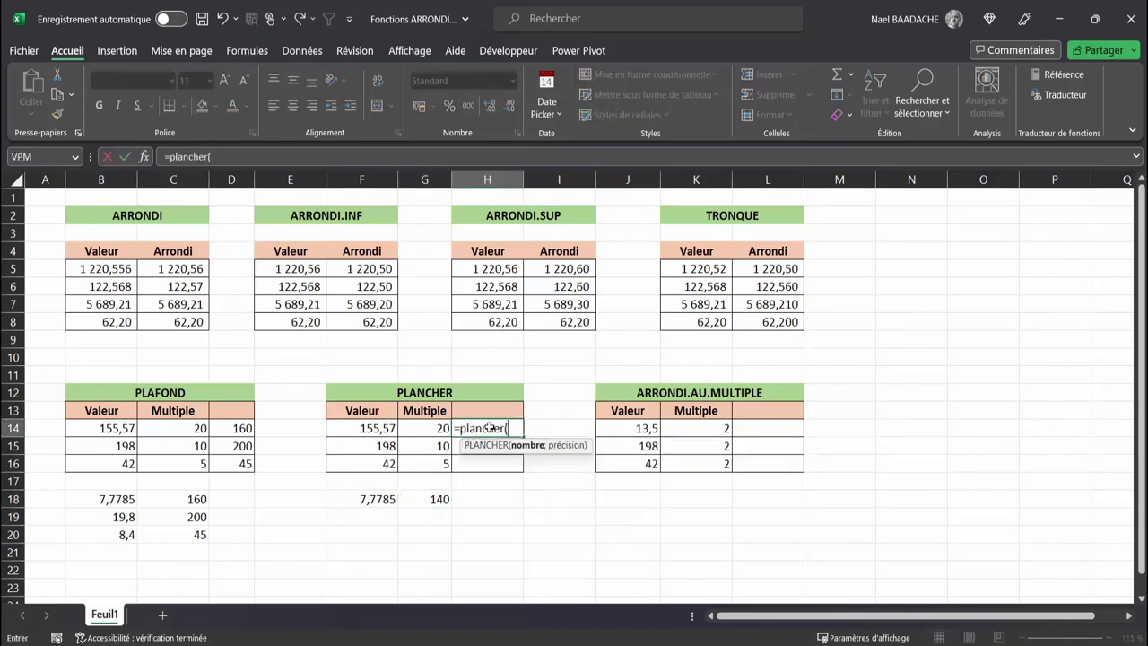
left_click(378, 429)
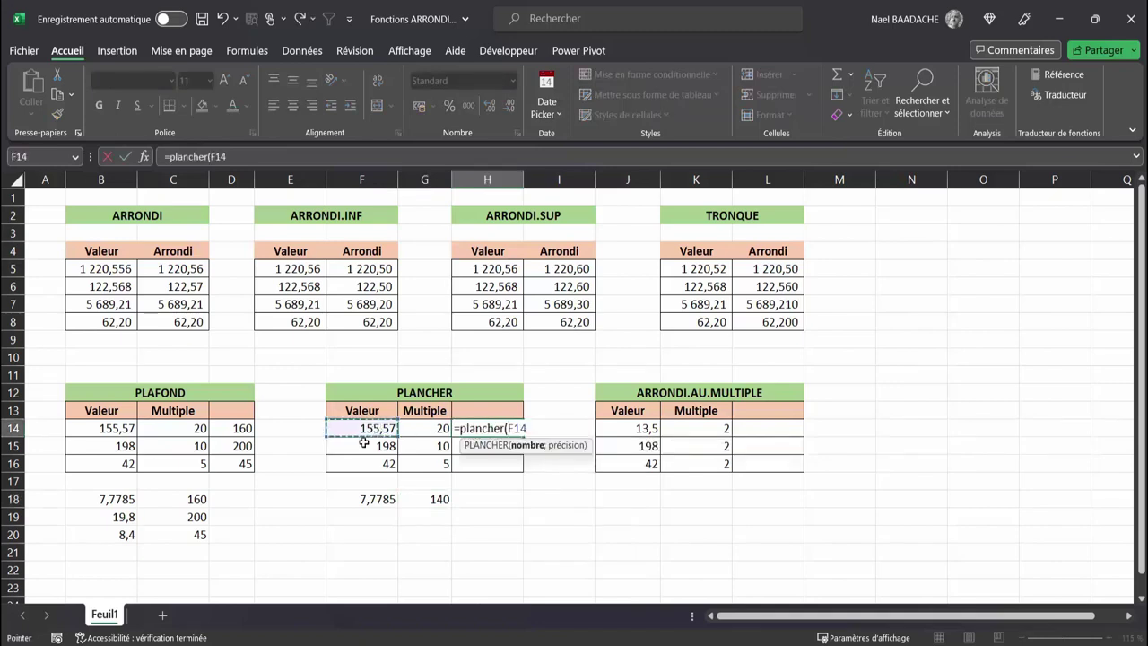
type(";")
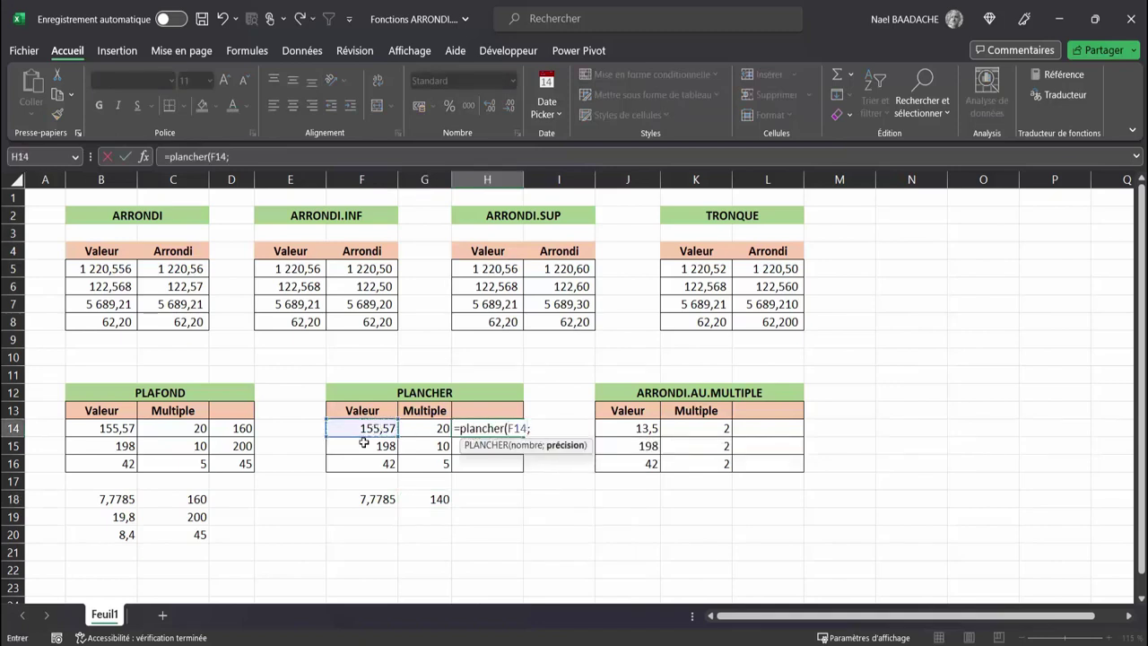
left_click(420, 428)
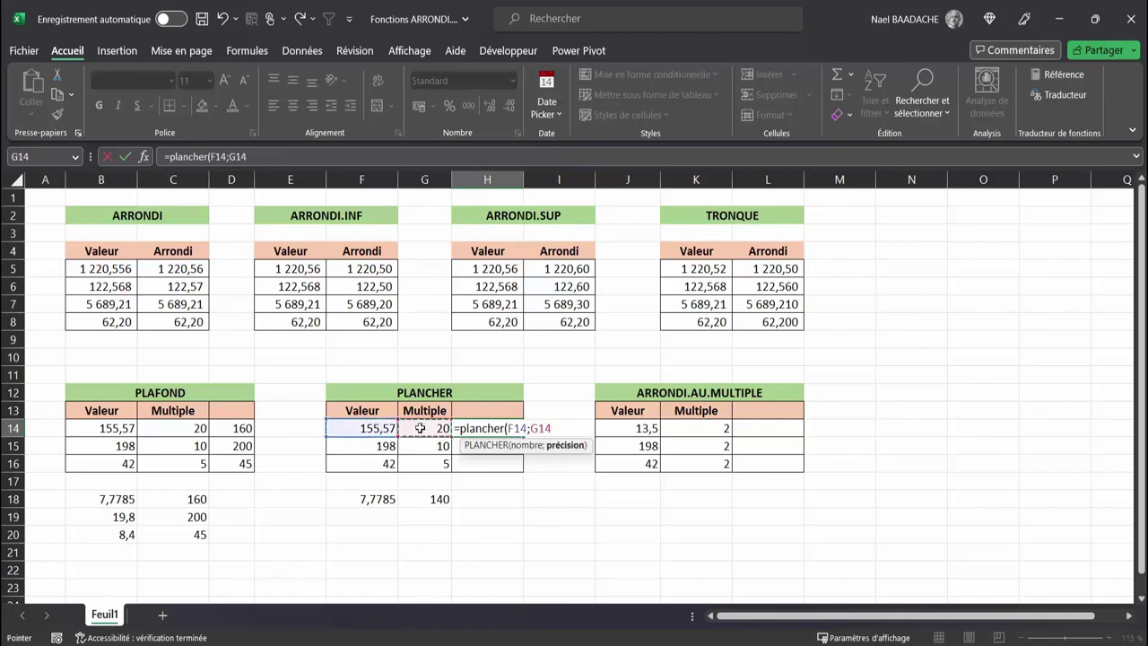
key("Return")
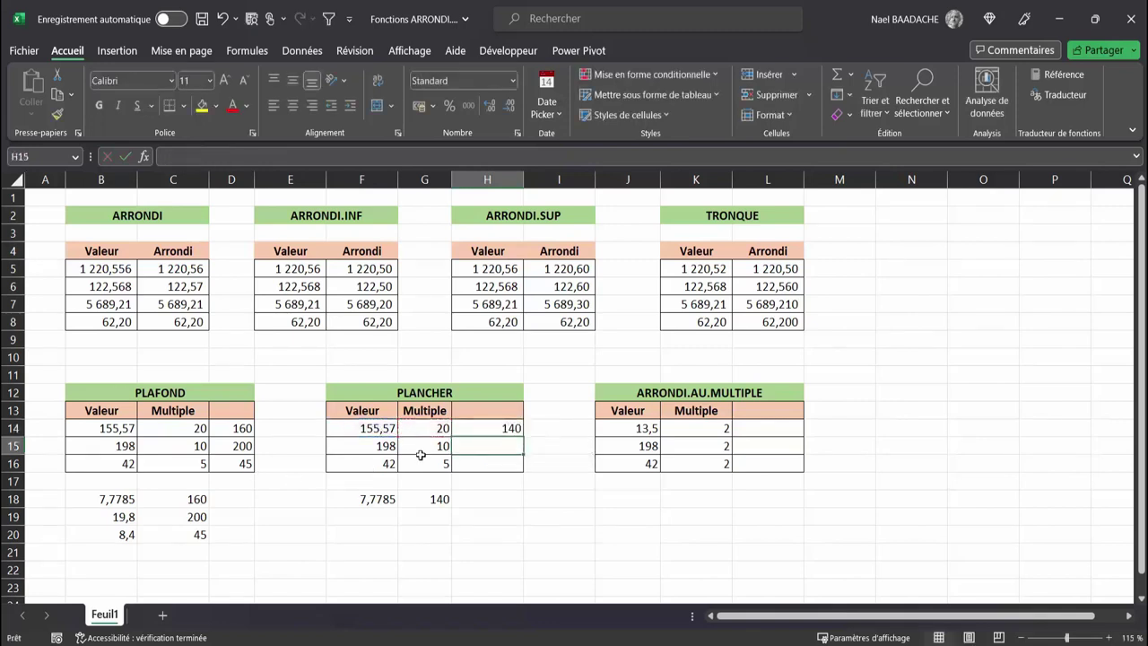
left_click(501, 424)
left_click_drag(522, 434, 523, 469)
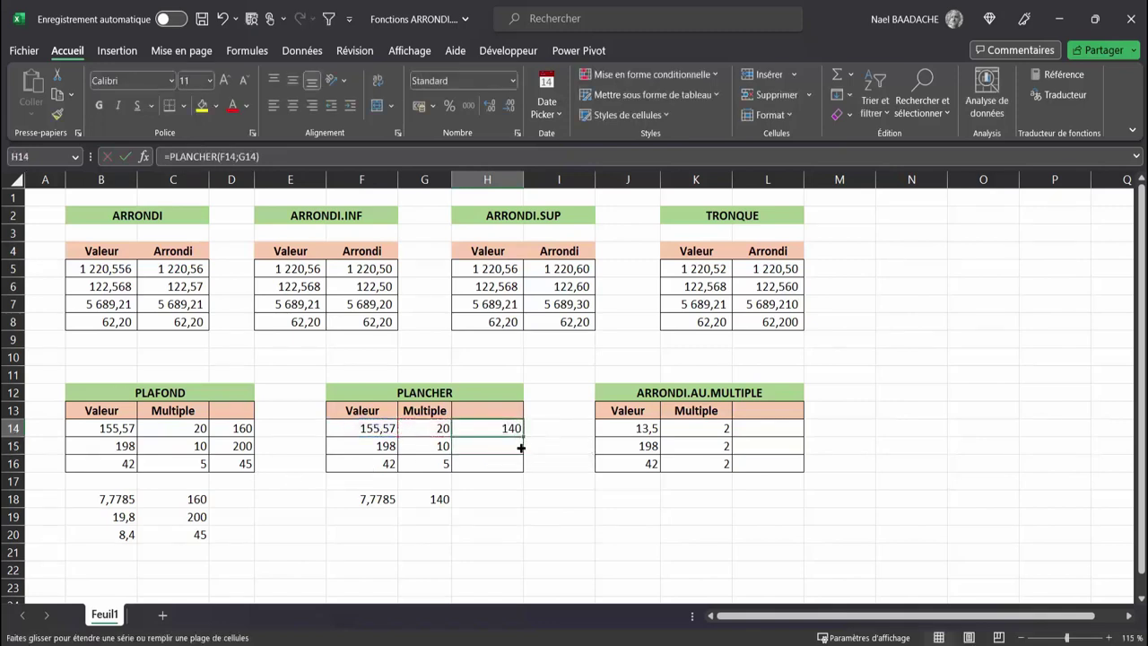
left_click(648, 513)
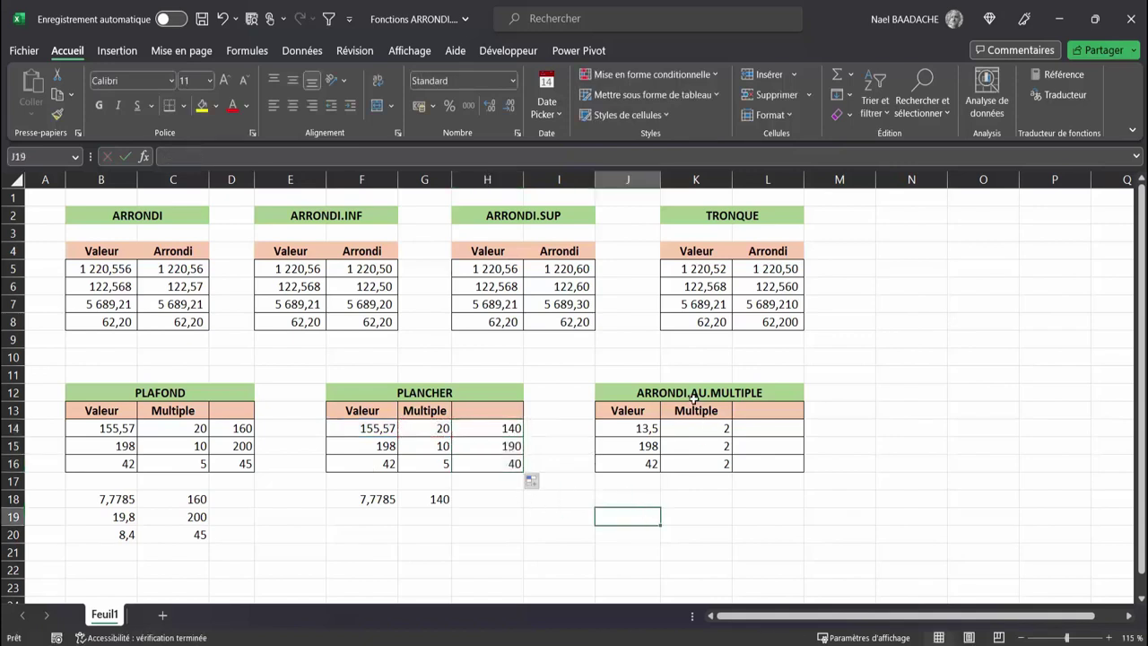
Step: Preview the ARRONDI.AU.MULTIPLE function description in L14, then cancel the entry
left_click(671, 392)
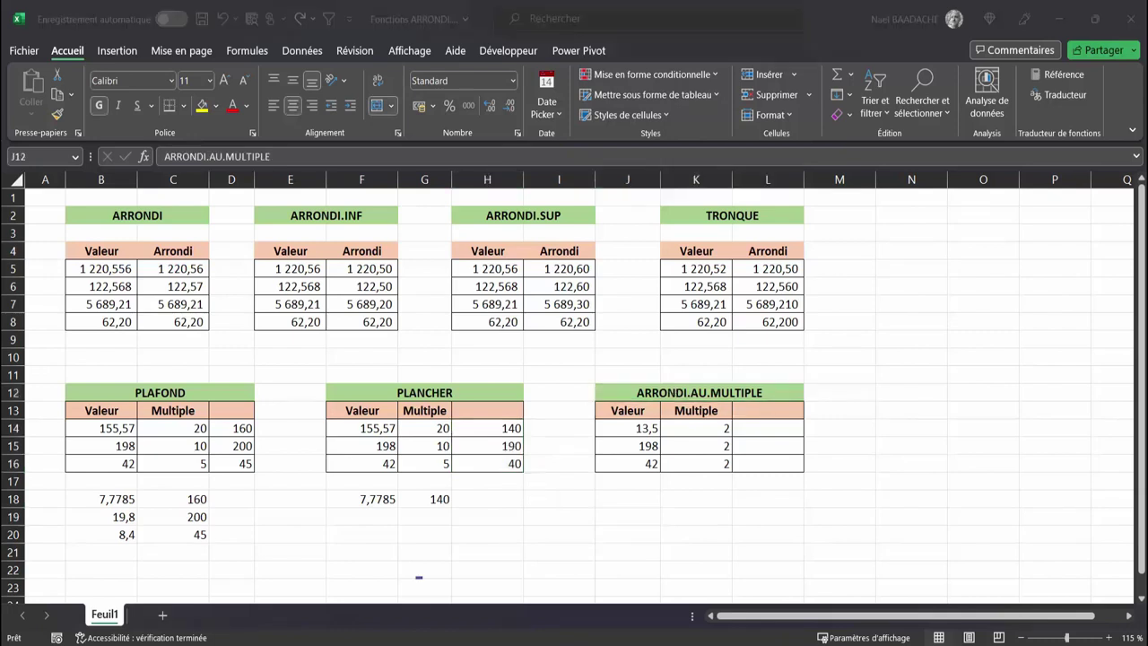
left_click(768, 428)
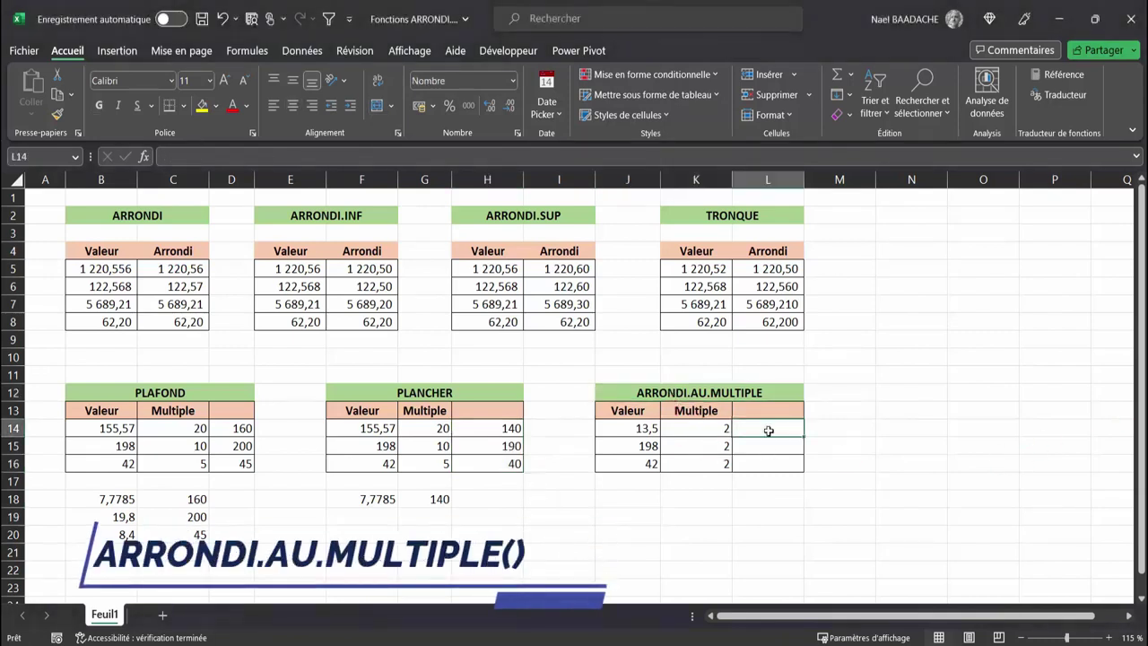
type("=a")
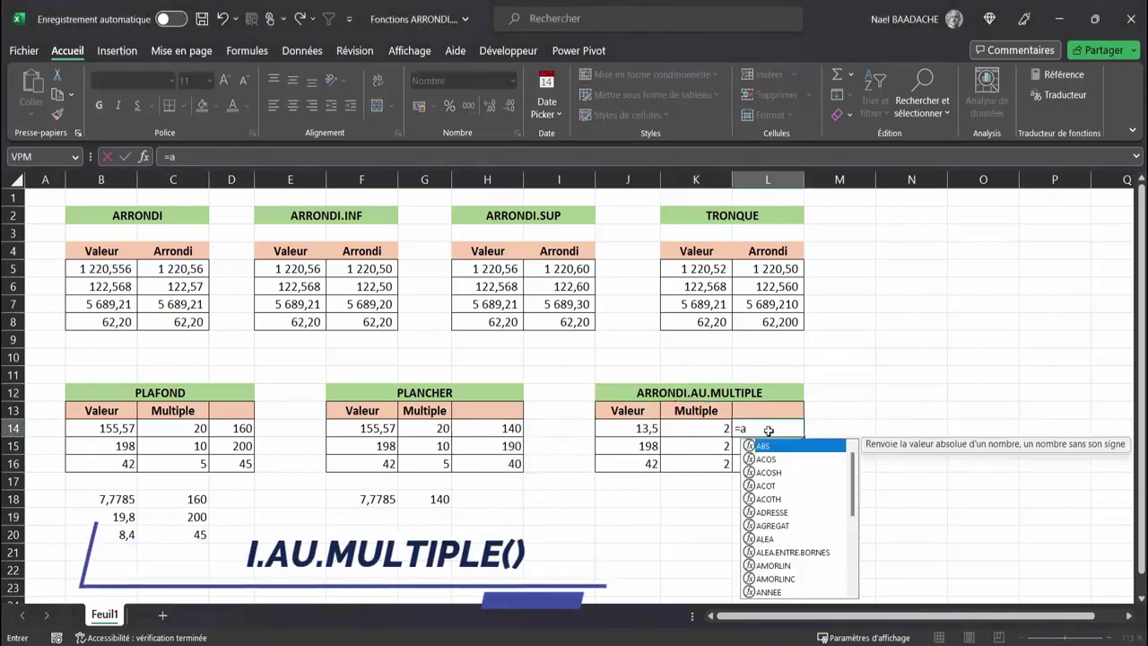
type("rrond")
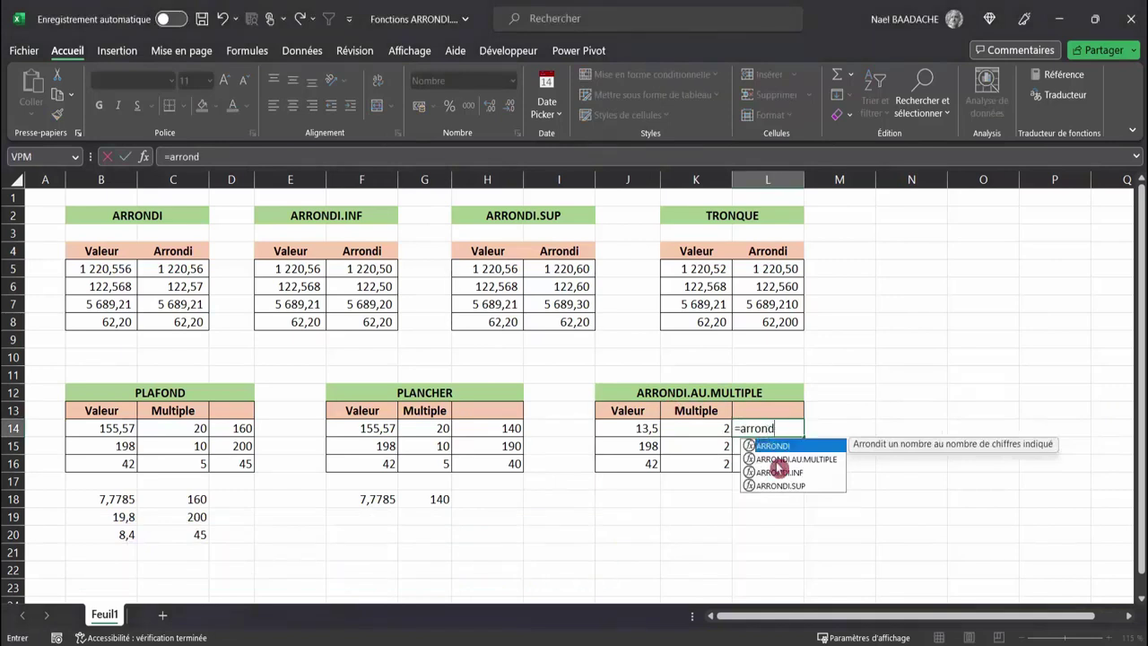
left_click(784, 461)
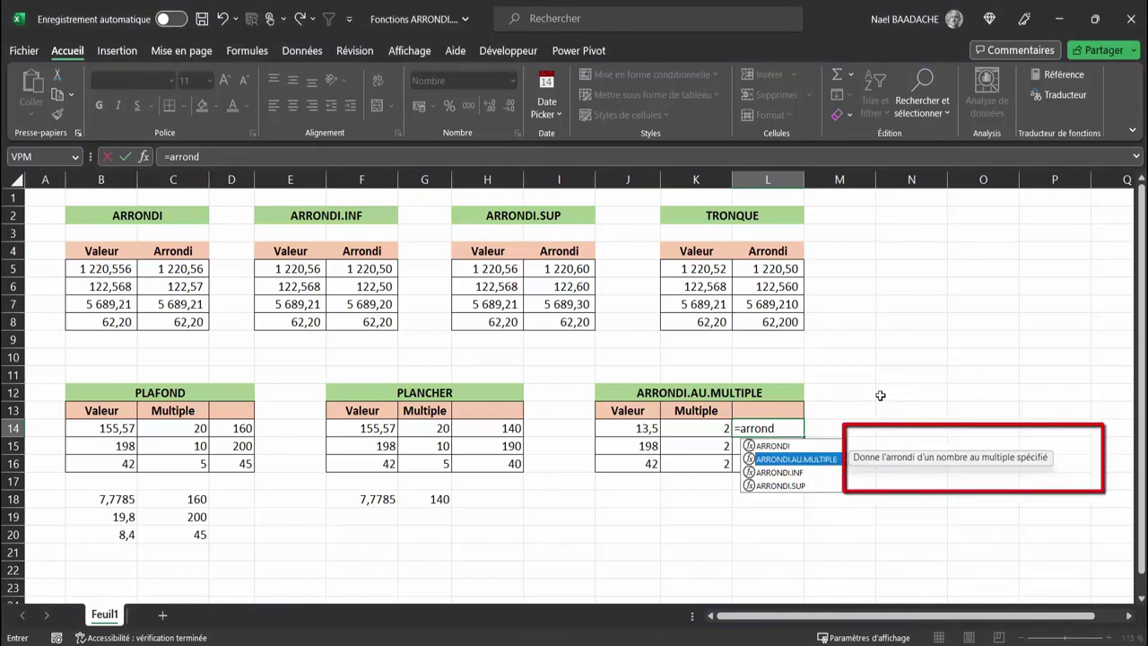
key("Escape")
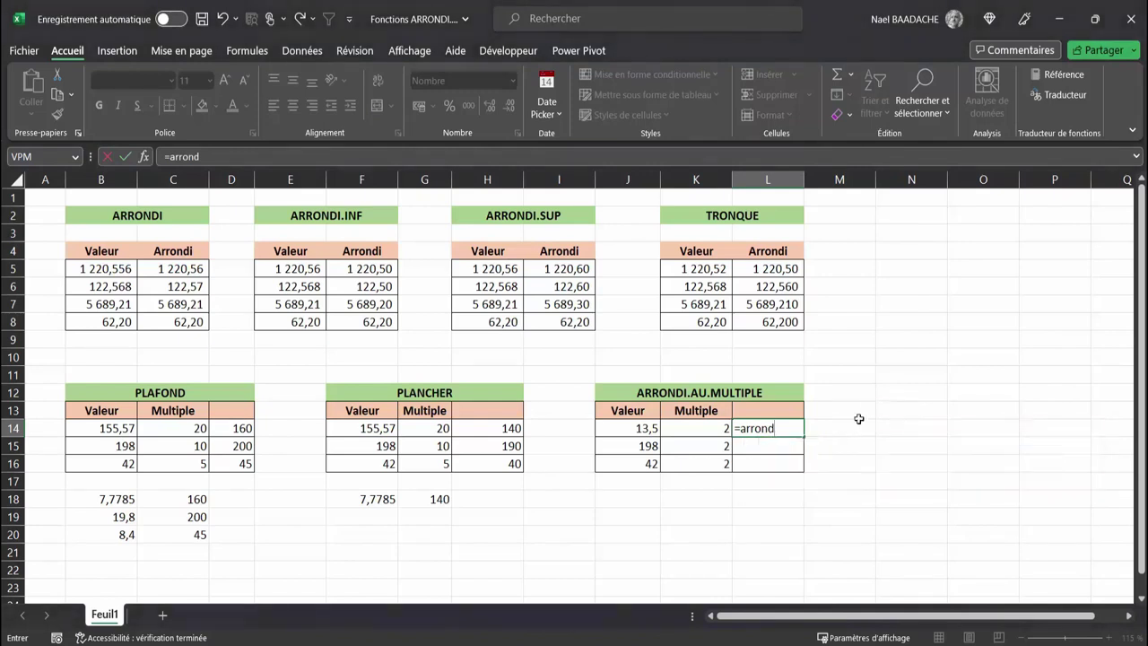
key("Escape")
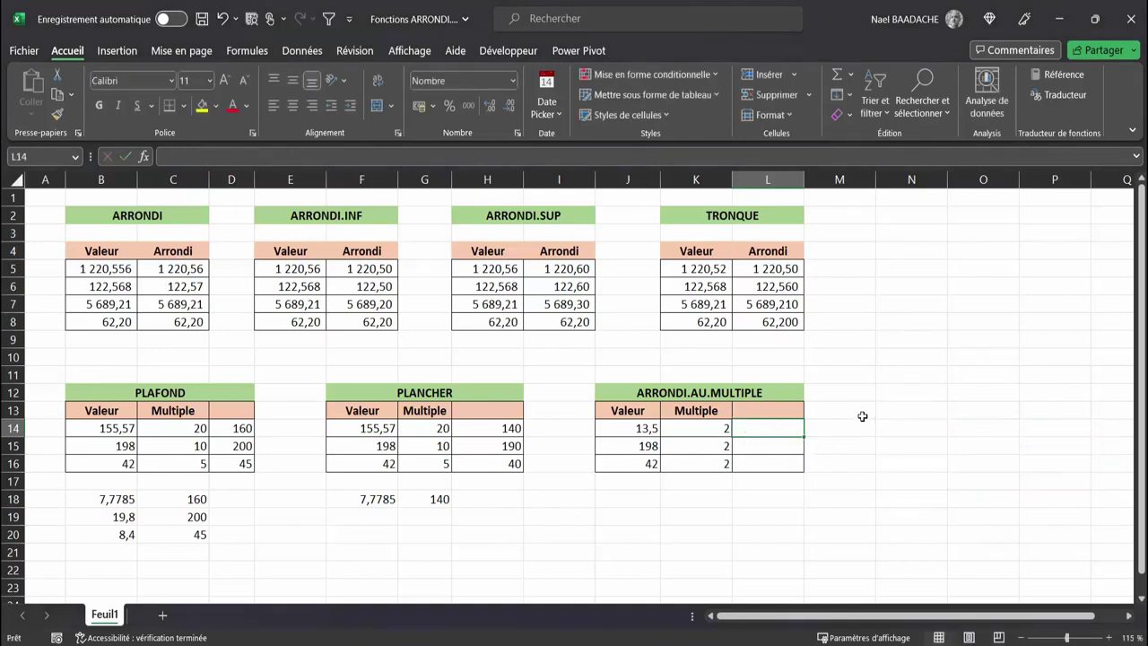
Step: Enter =ARRONDI.AU.MULTIPLE(J14;K14) in L14, rounding 13,5 to 14,00
type("=")
type("arr")
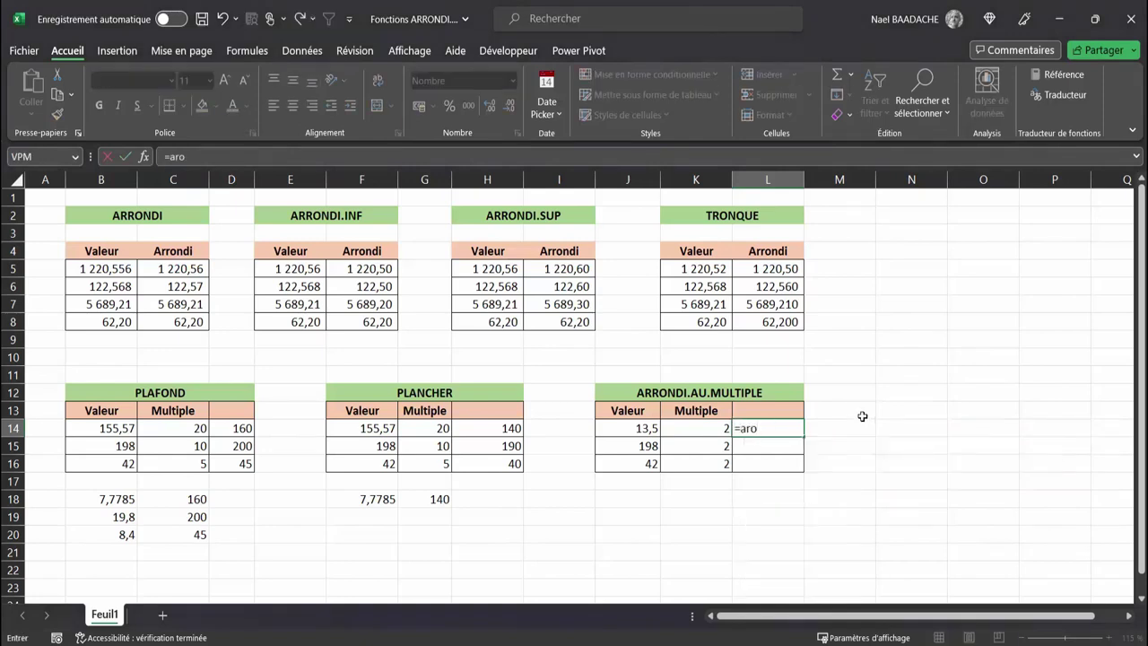
type("on")
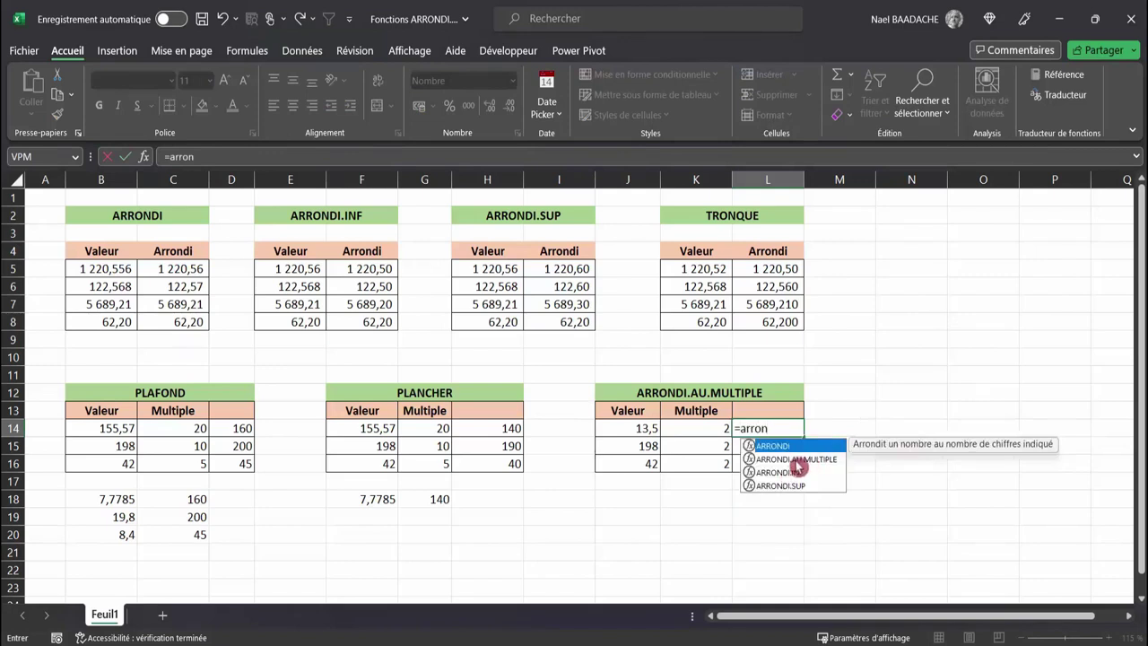
double_click(800, 460)
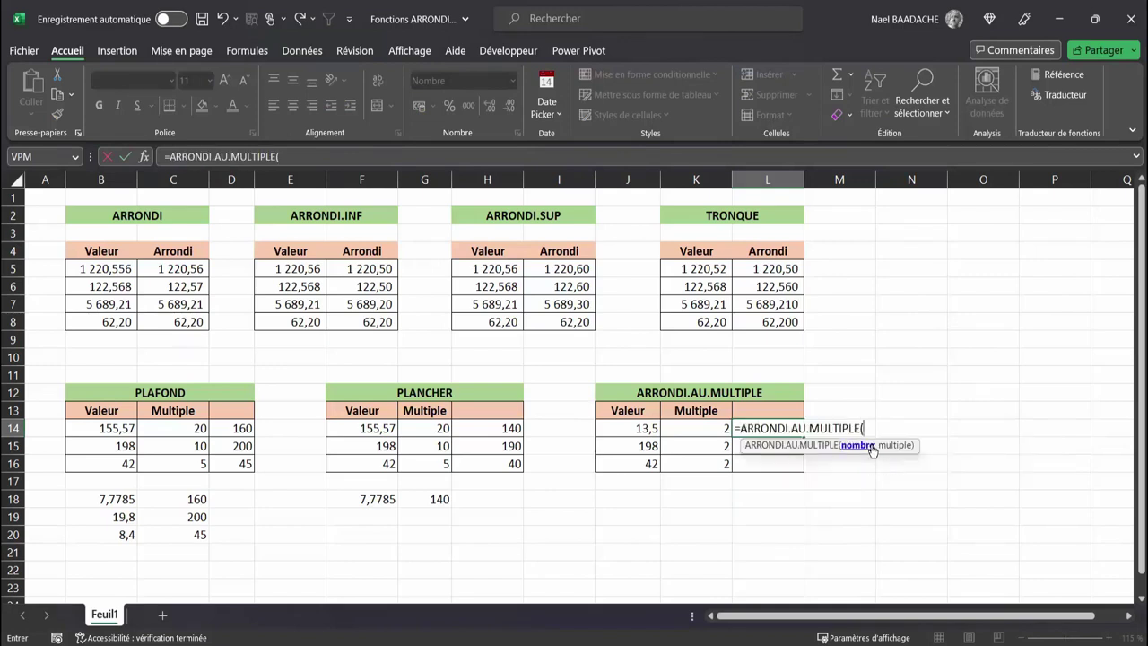
left_click(633, 427)
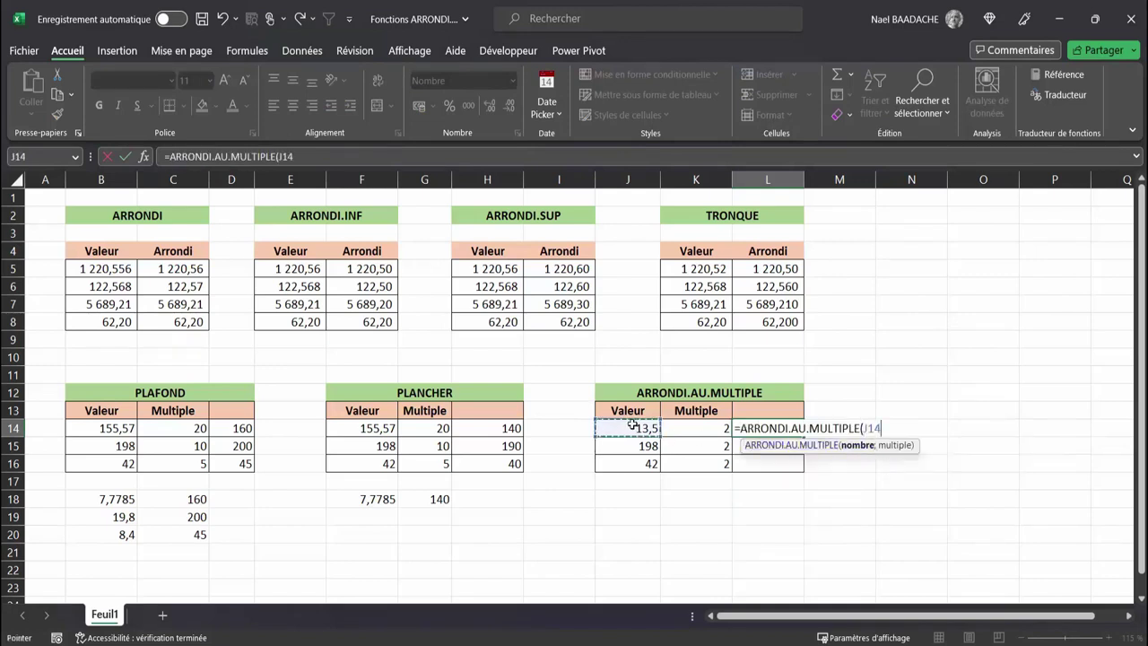
type(";")
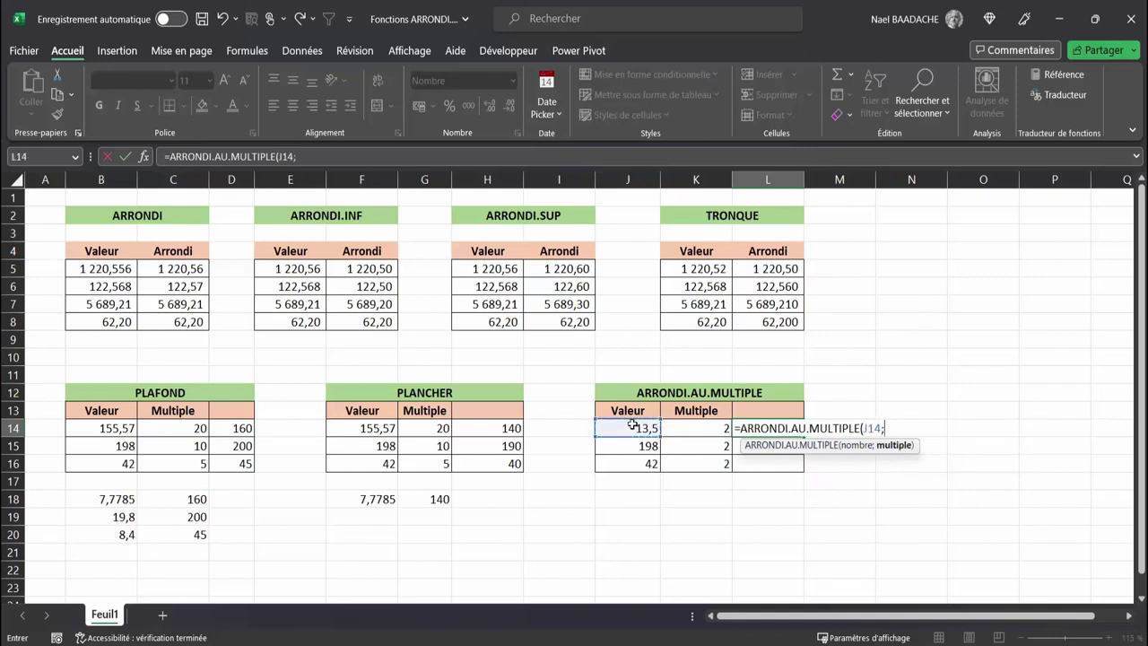
left_click(702, 423)
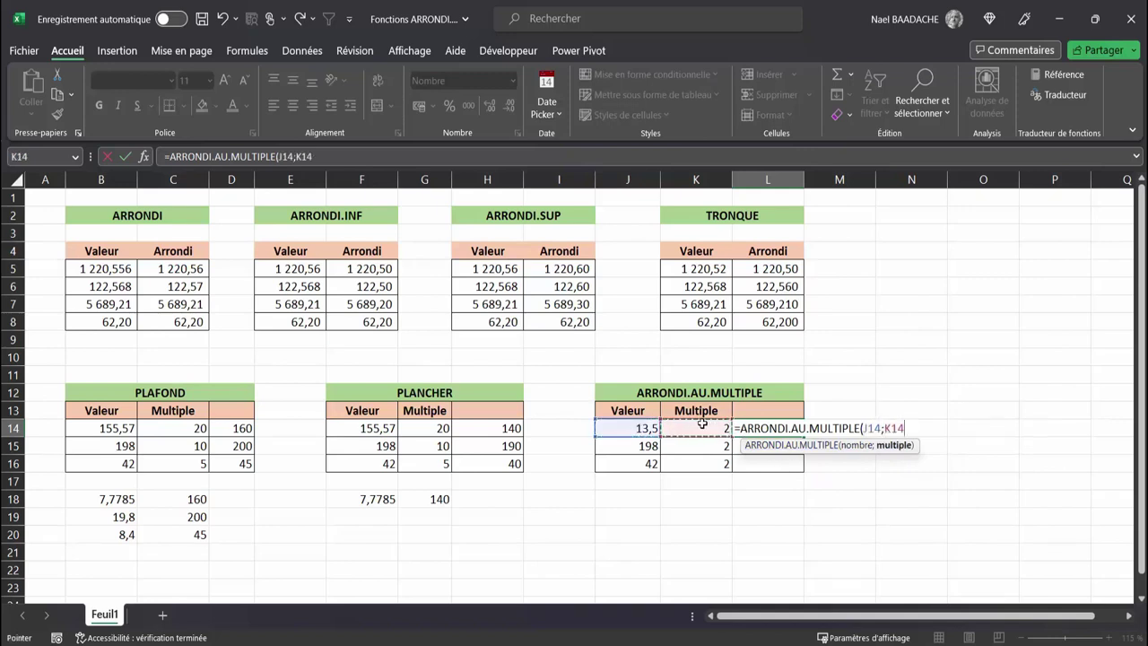
type(")")
key("Return")
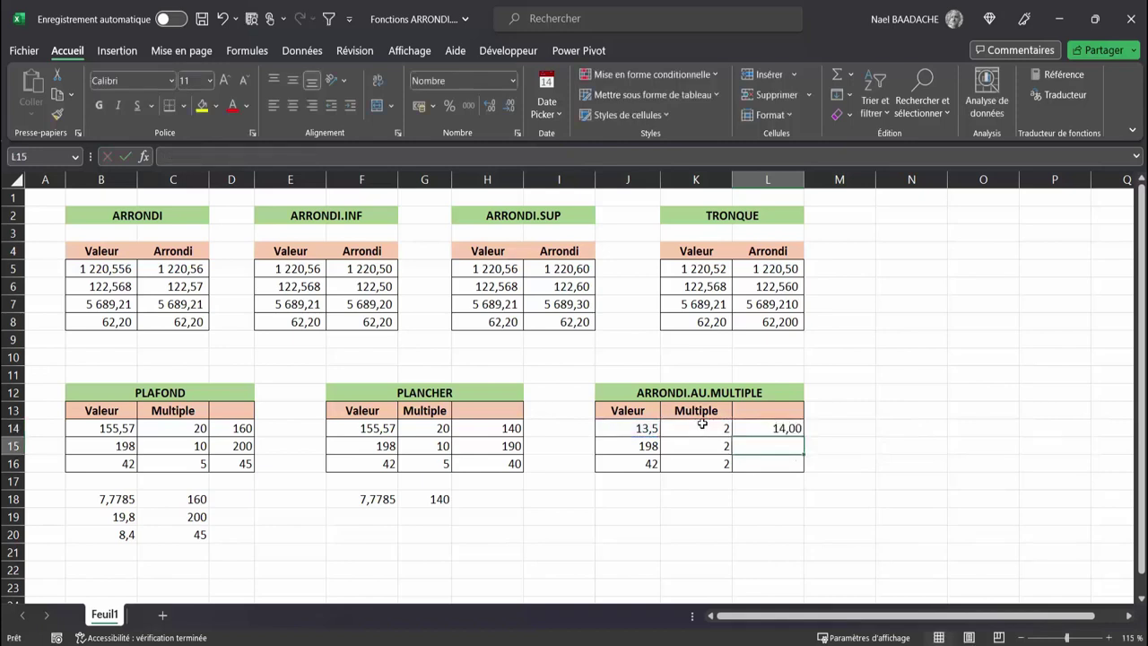
left_click(776, 429)
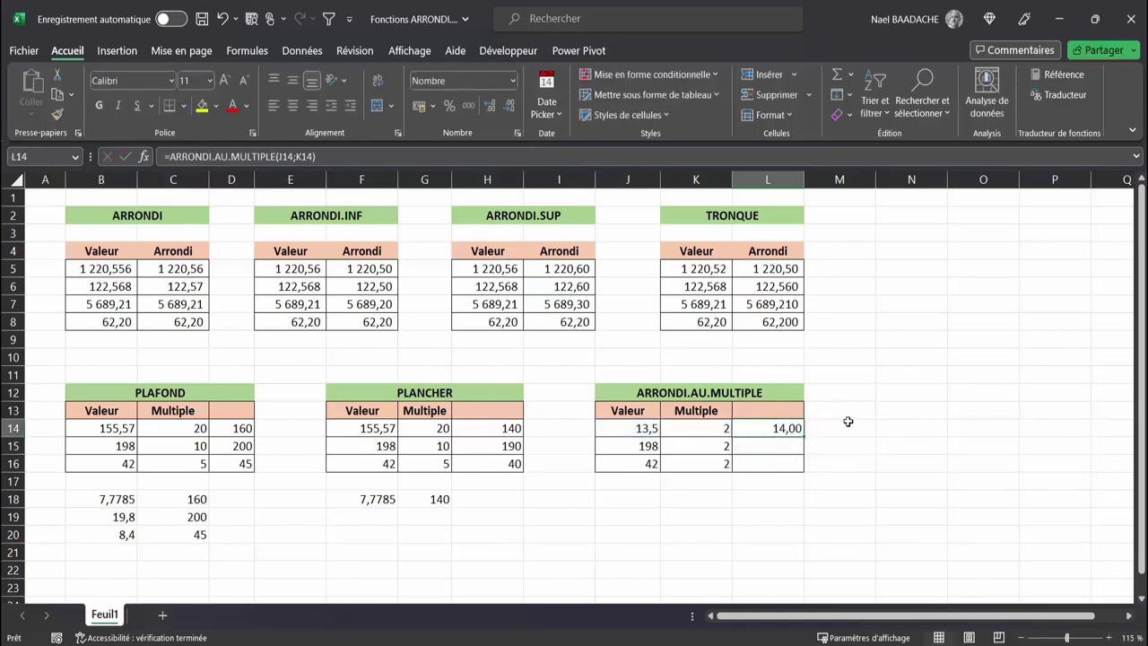
Step: Enter the check =13,50/2 in N14, giving 6,75
left_click(903, 428)
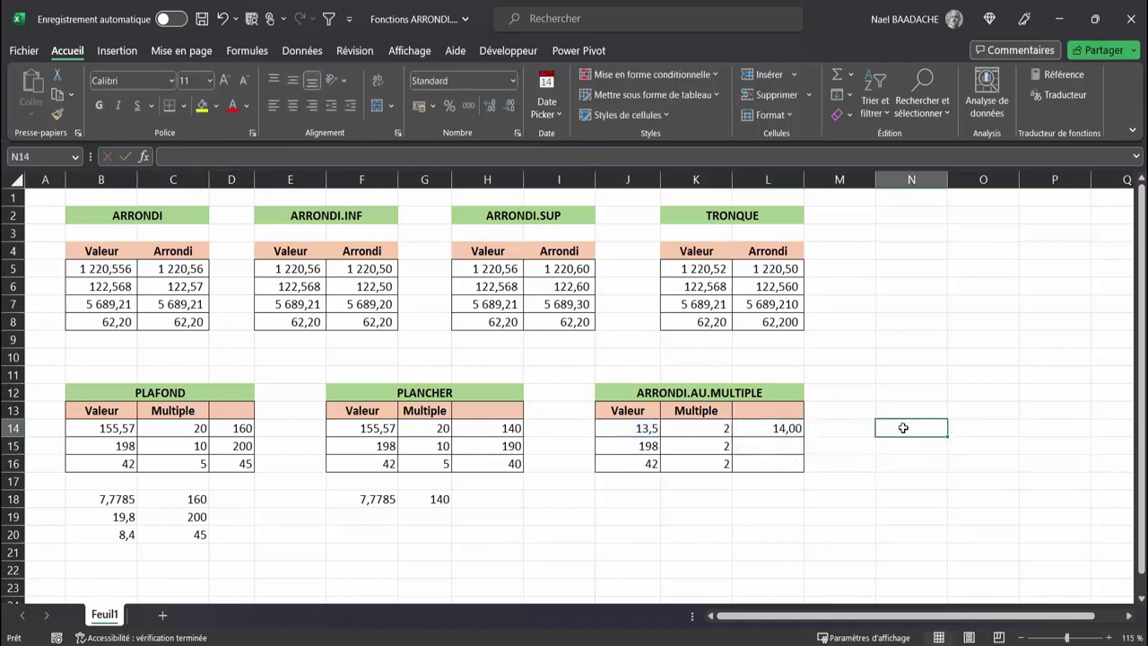
type("=13,50/2")
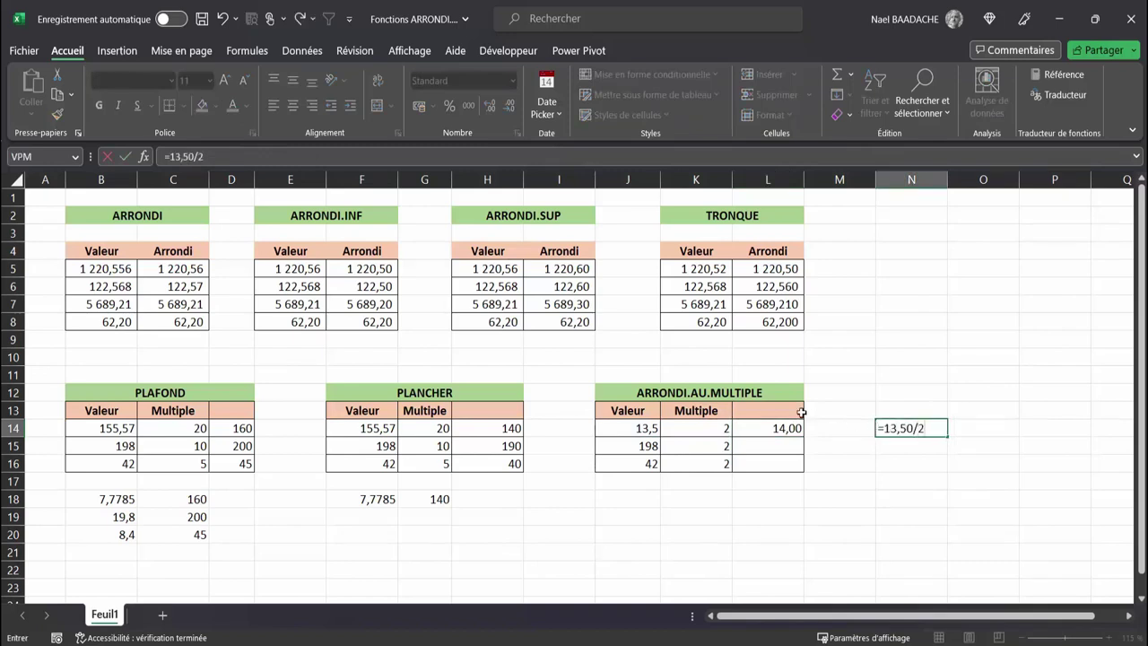
key("Return")
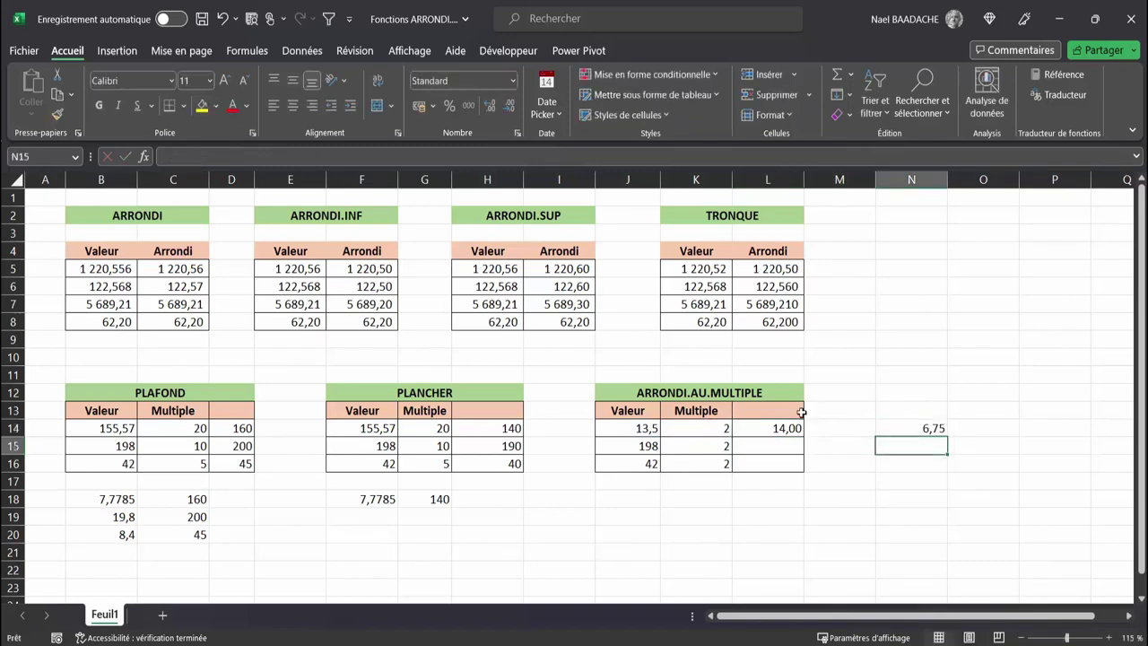
left_click(924, 428)
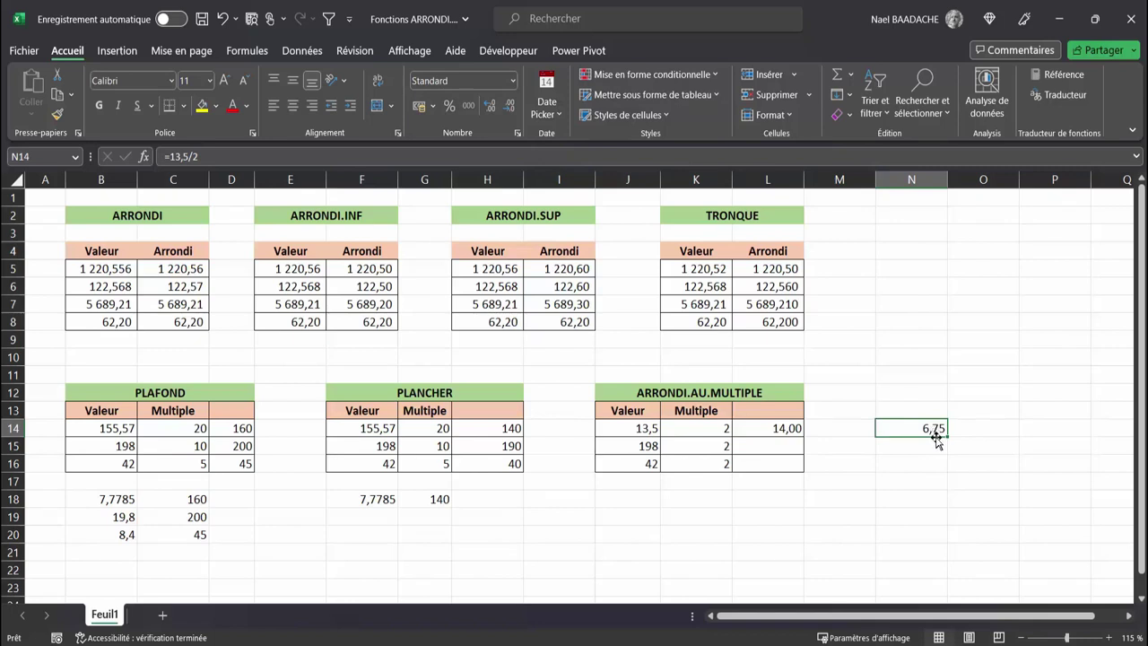
Step: Enter =7*K14 in O14, giving 14,000
left_click(987, 431)
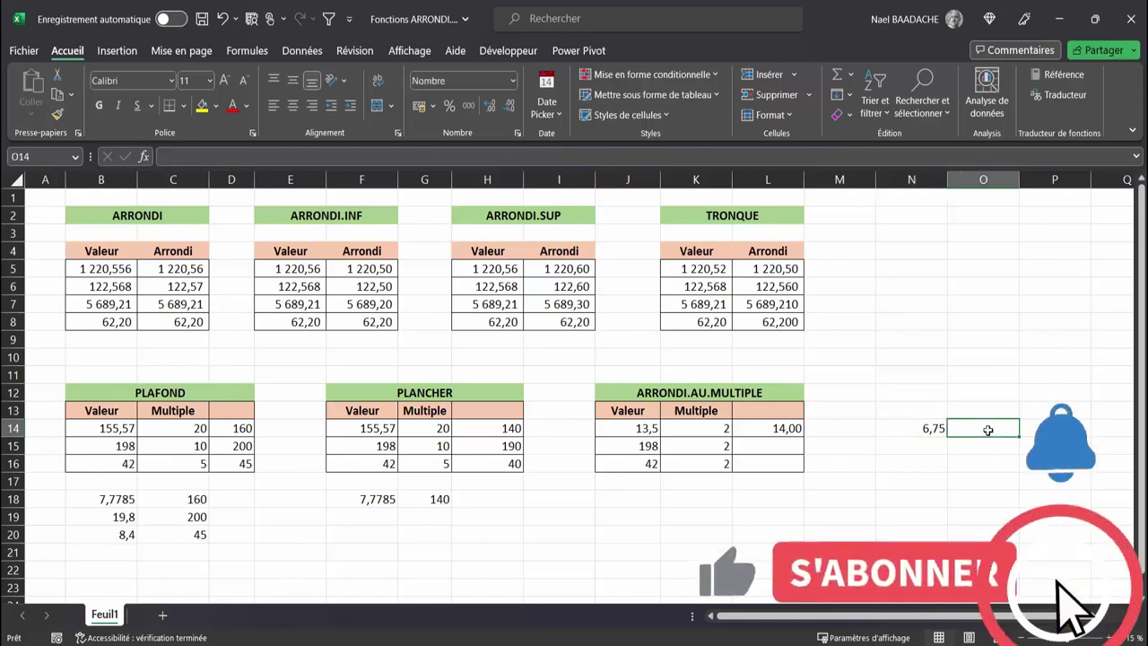
type("=7")
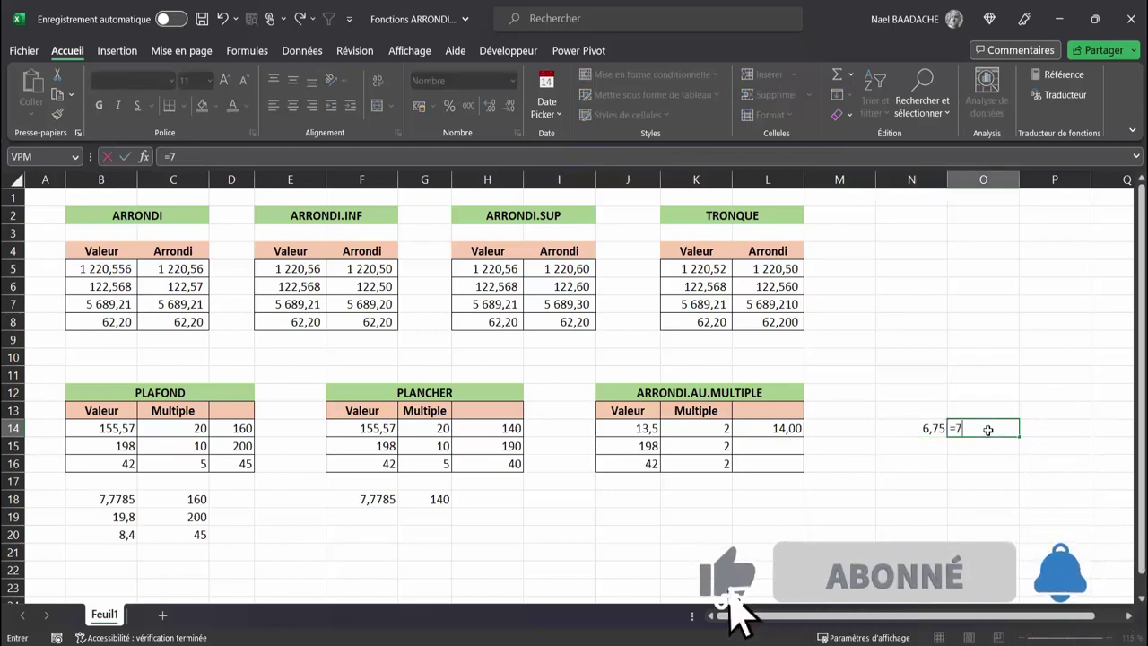
type("*")
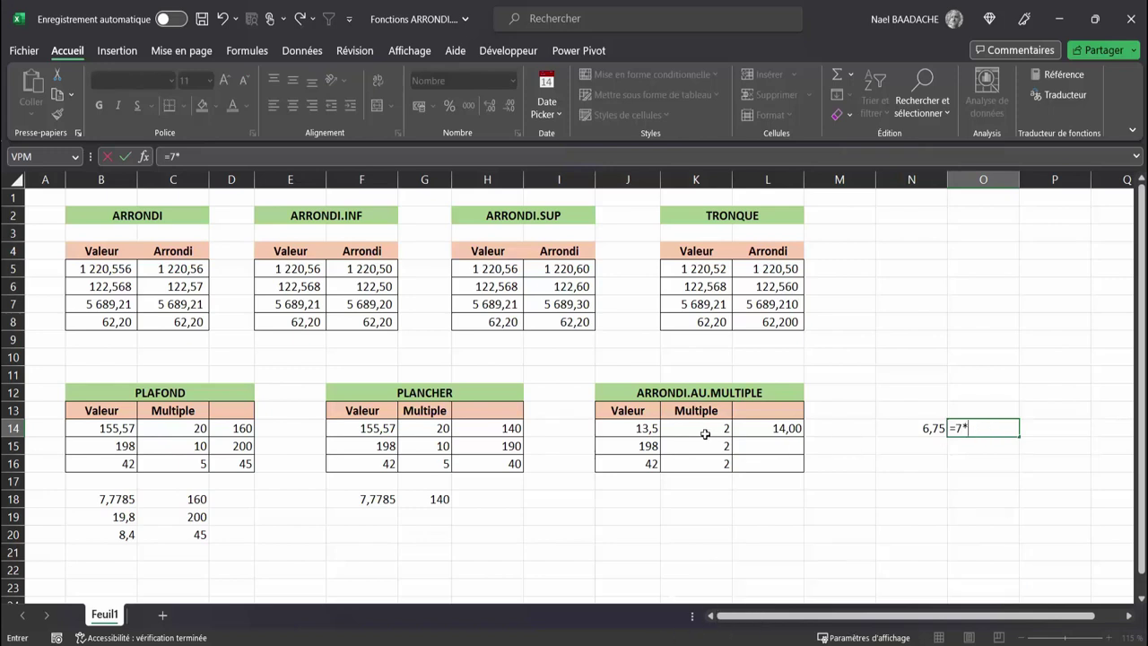
left_click(704, 435)
key("Return")
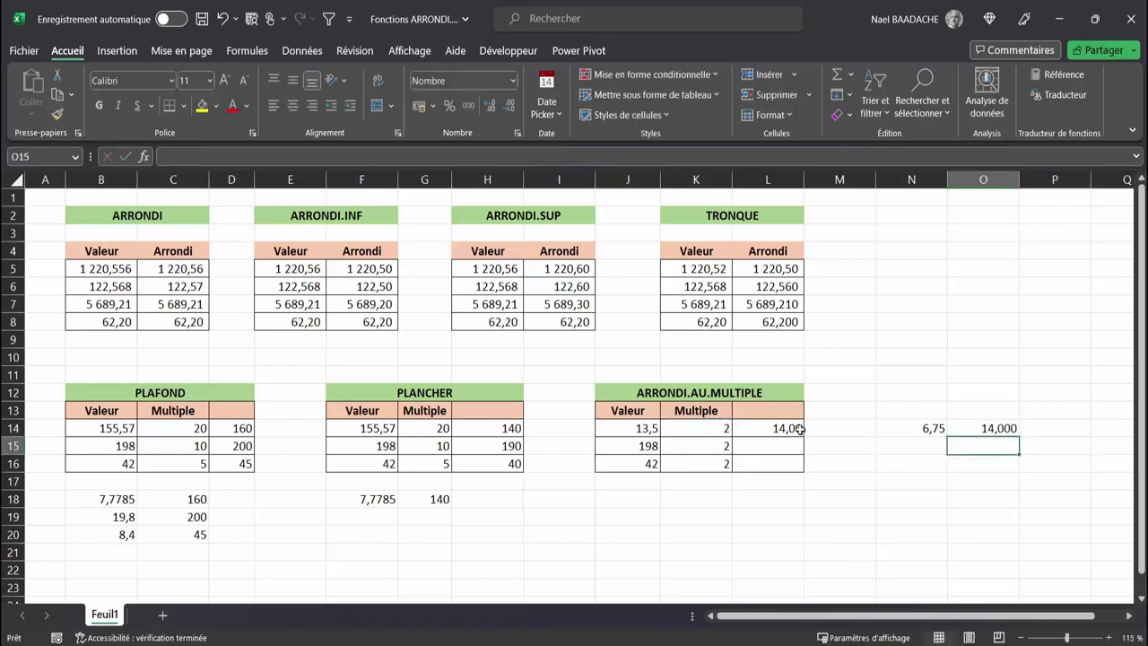
left_click(717, 434)
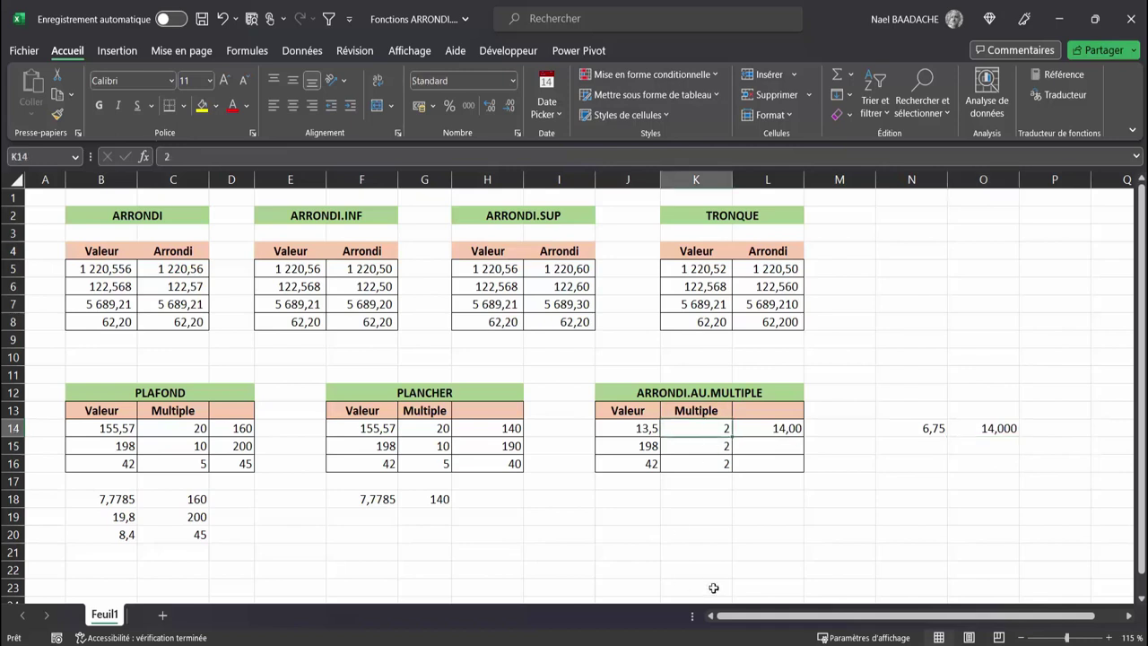
Step: Set the multiple in K14 to 5, making L14 show 15,00
type("5")
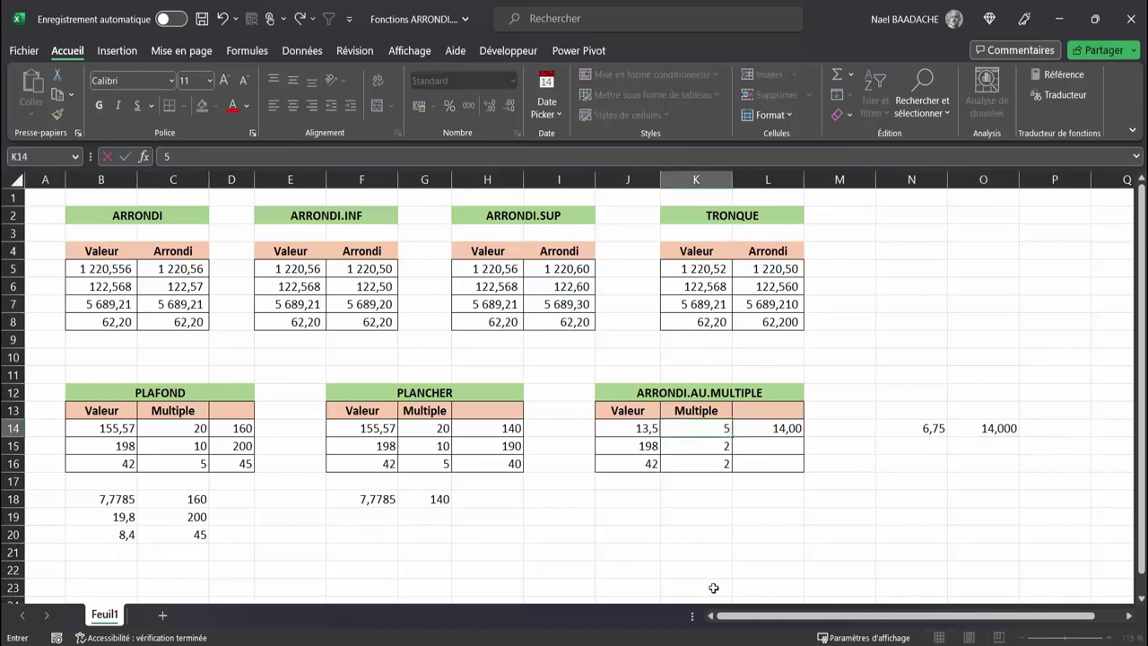
key("Return")
left_click(769, 426)
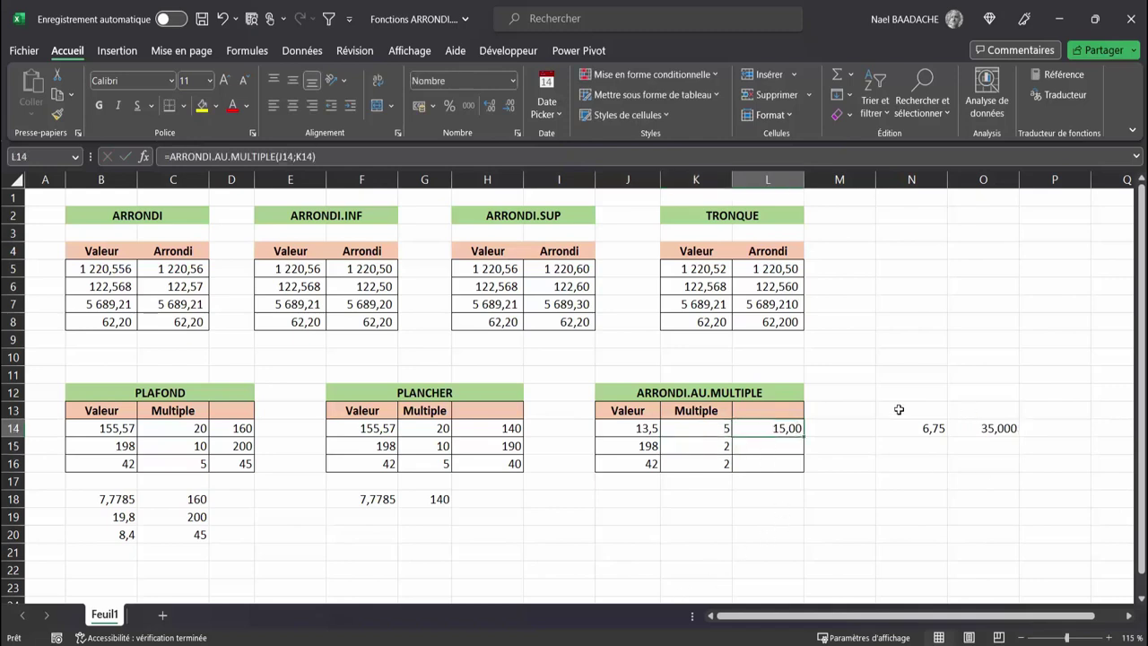
Step: Replace the N14 check with =13,50/5, giving 2,7
left_click(930, 427)
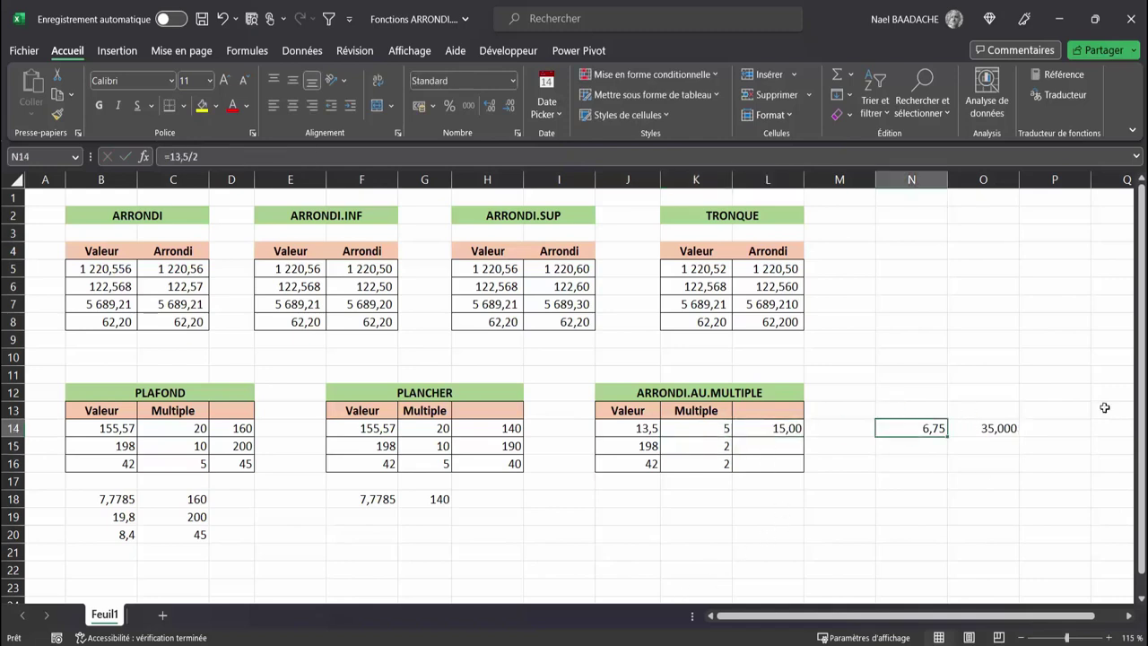
type("=13,5")
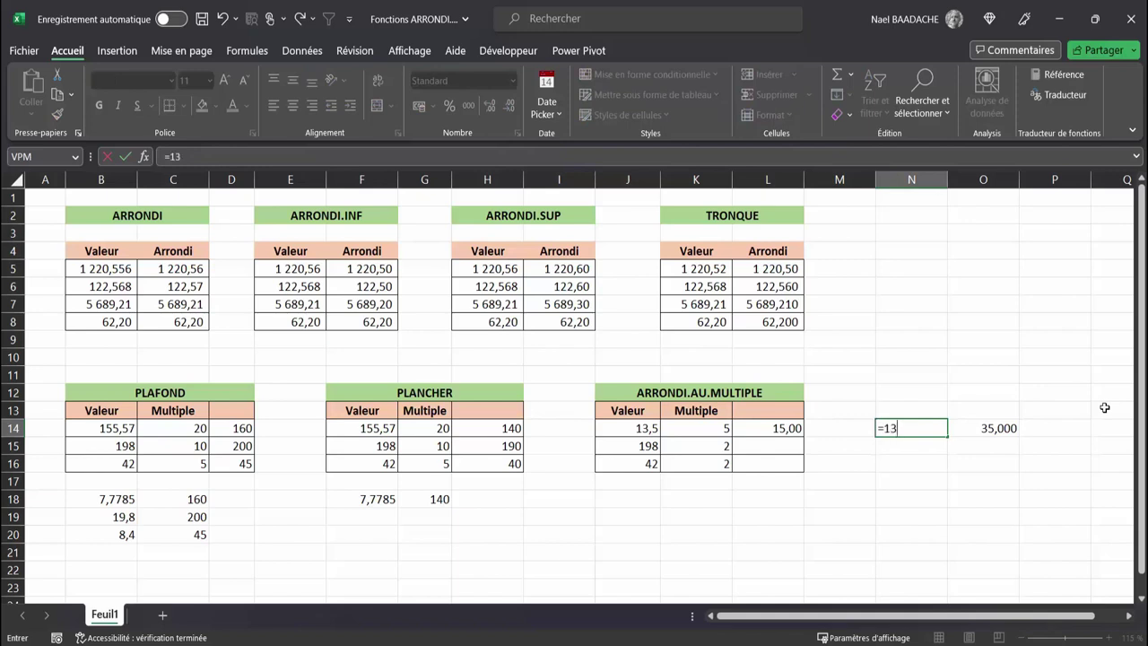
type("0/")
type("5")
key("Return")
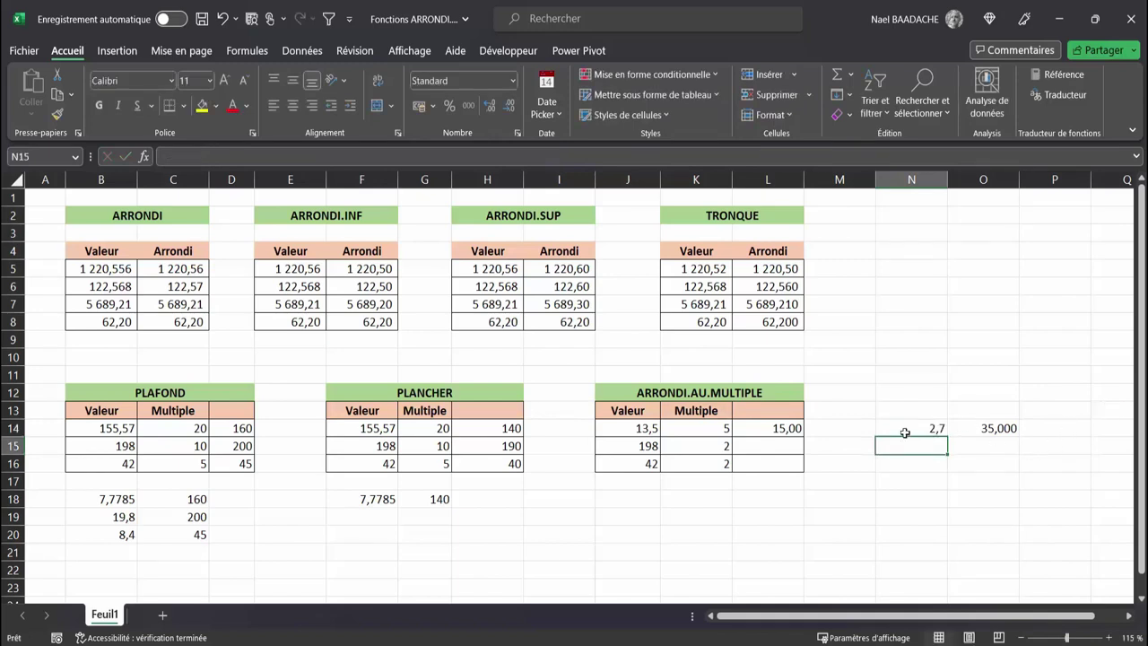
left_click(905, 432)
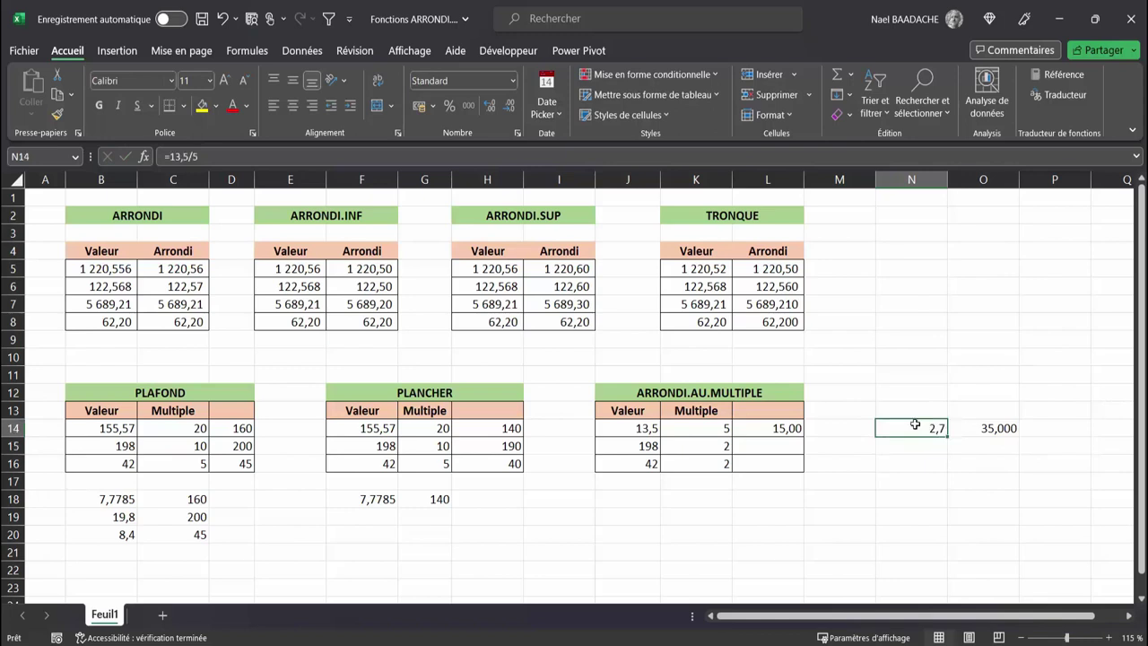
Step: Replace the O14 check with =3*5, giving 15,000
left_click(977, 427)
type("=")
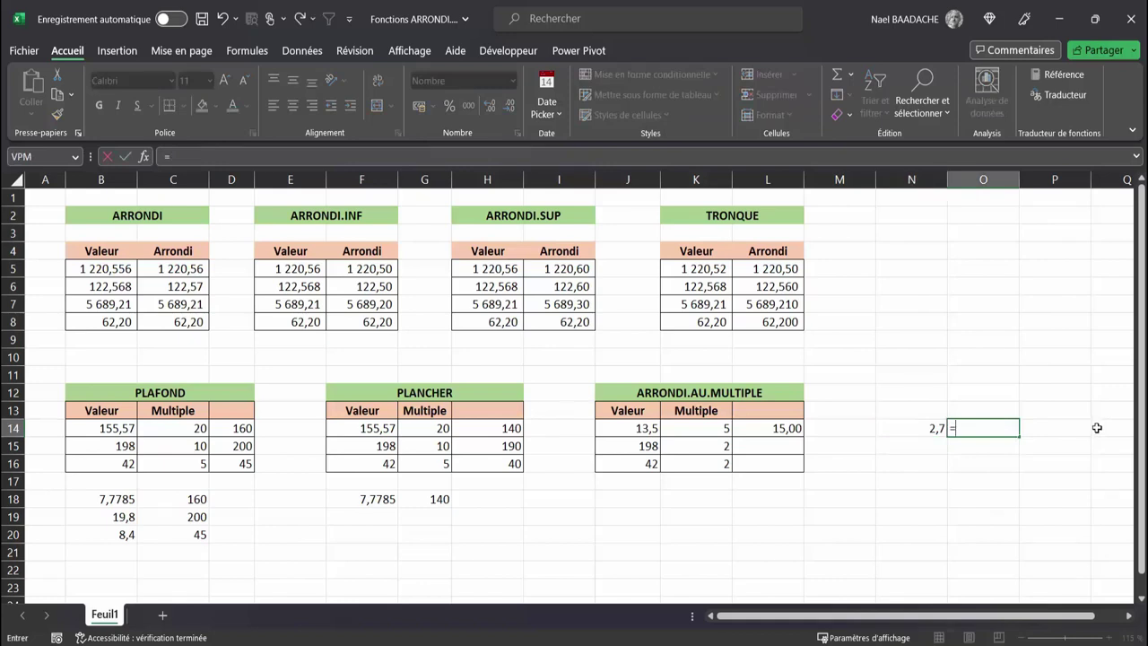
type("3*")
type("5")
key("Return")
key("Up")
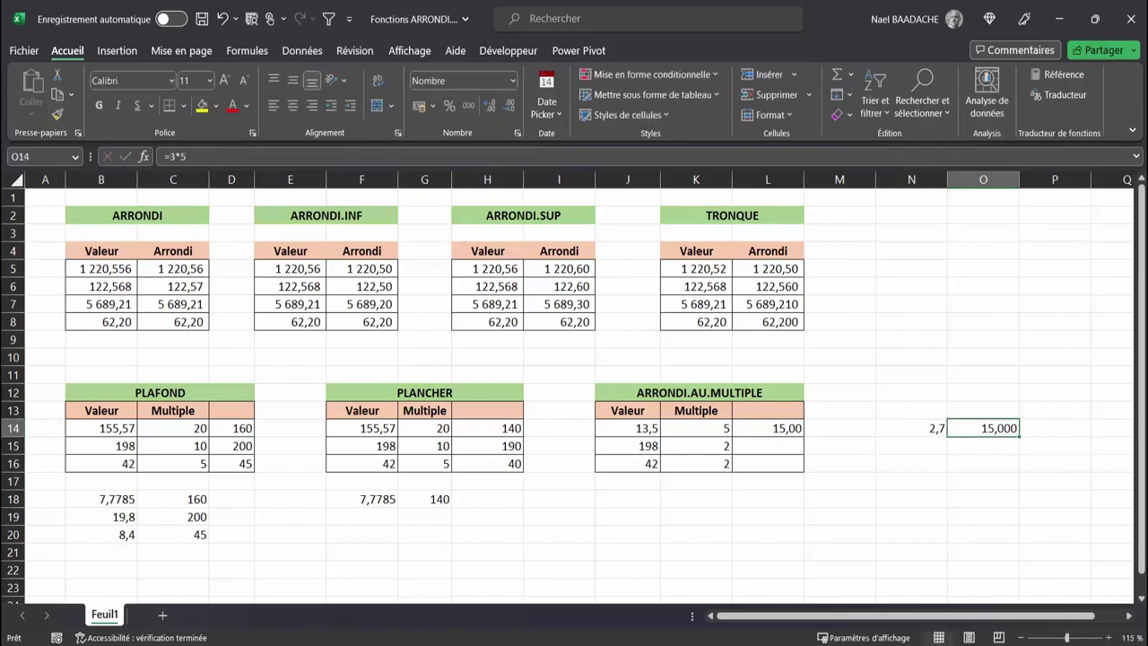
left_click(630, 430)
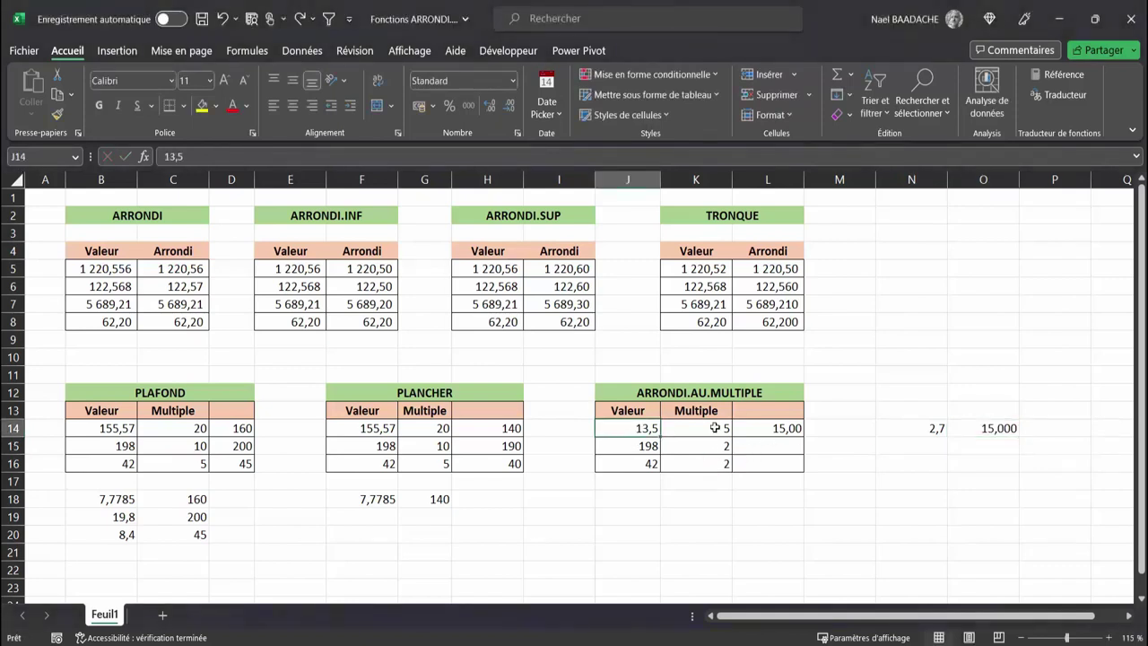
Step: Change the first row to value 12,6 with multiple 2, giving 12,00
type("12,6")
key("Return")
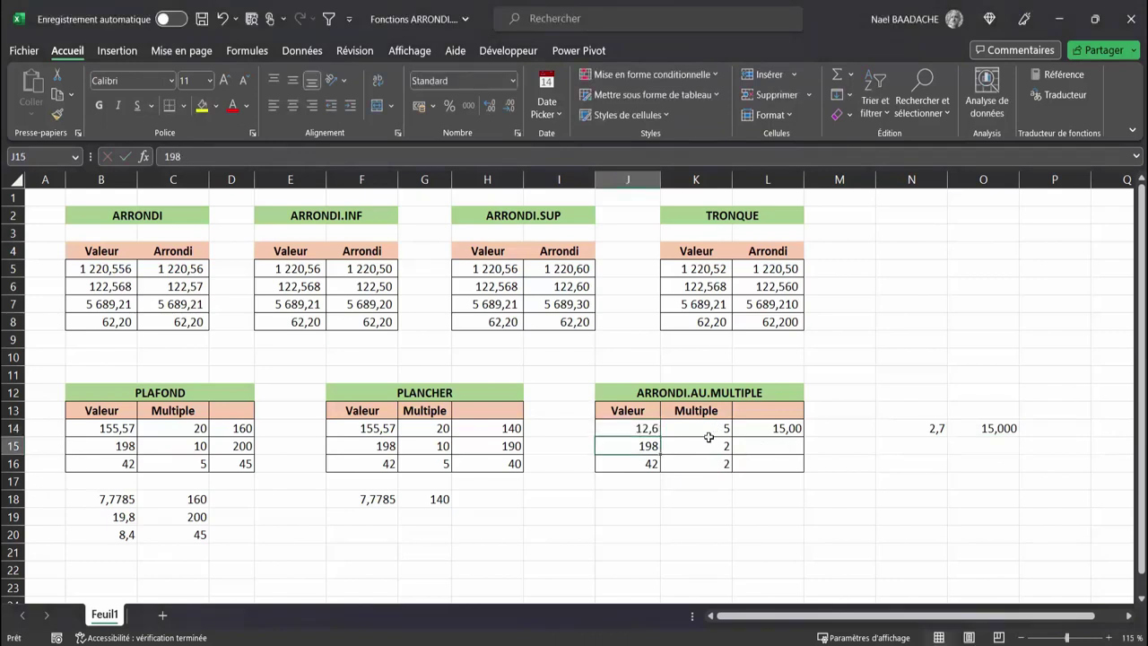
left_click(709, 434)
type("2")
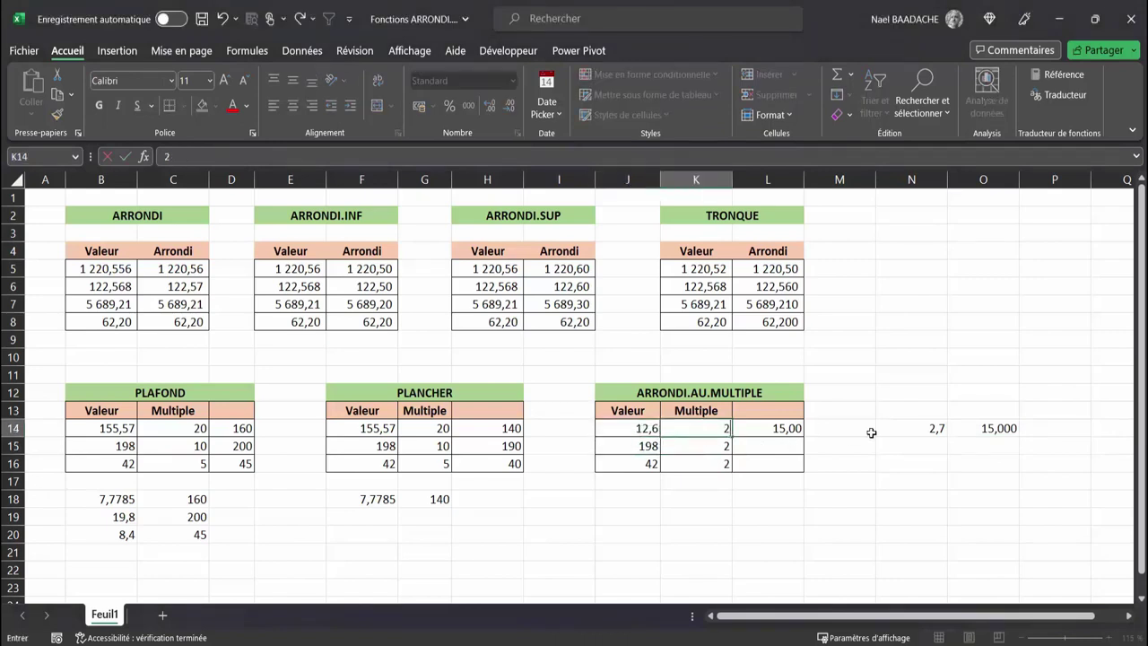
key("Return")
left_click(769, 428)
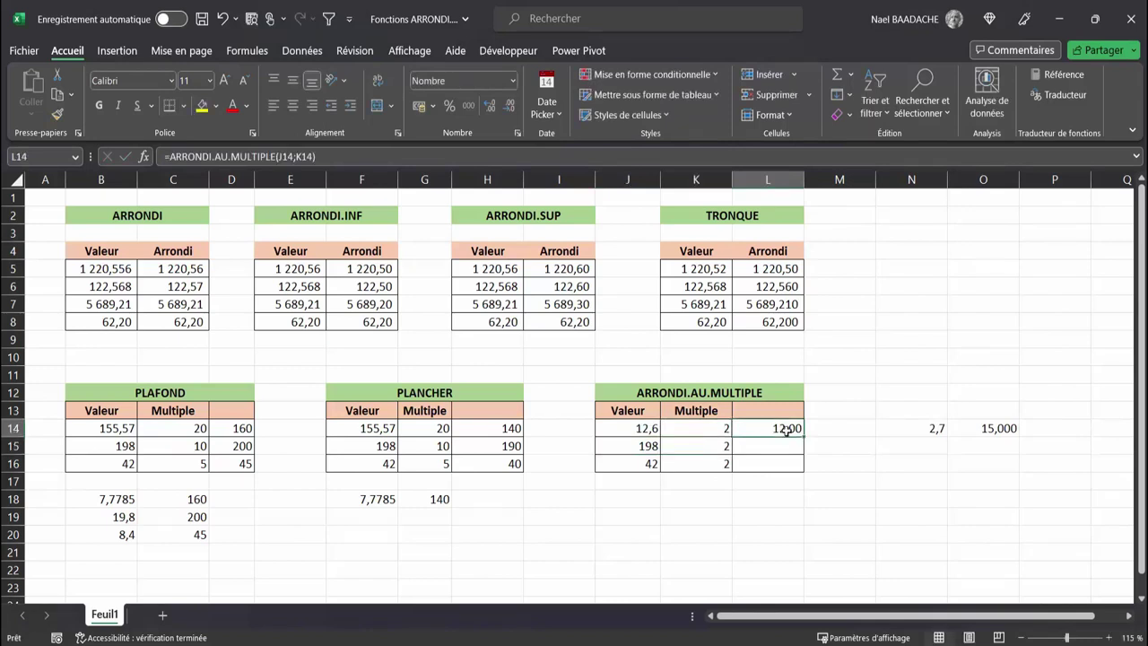
Step: Clear the old checks in N14:O14 and enter =12,6/2 in N14, giving 6,3
left_click(922, 429)
left_click_drag(921, 429, 981, 428)
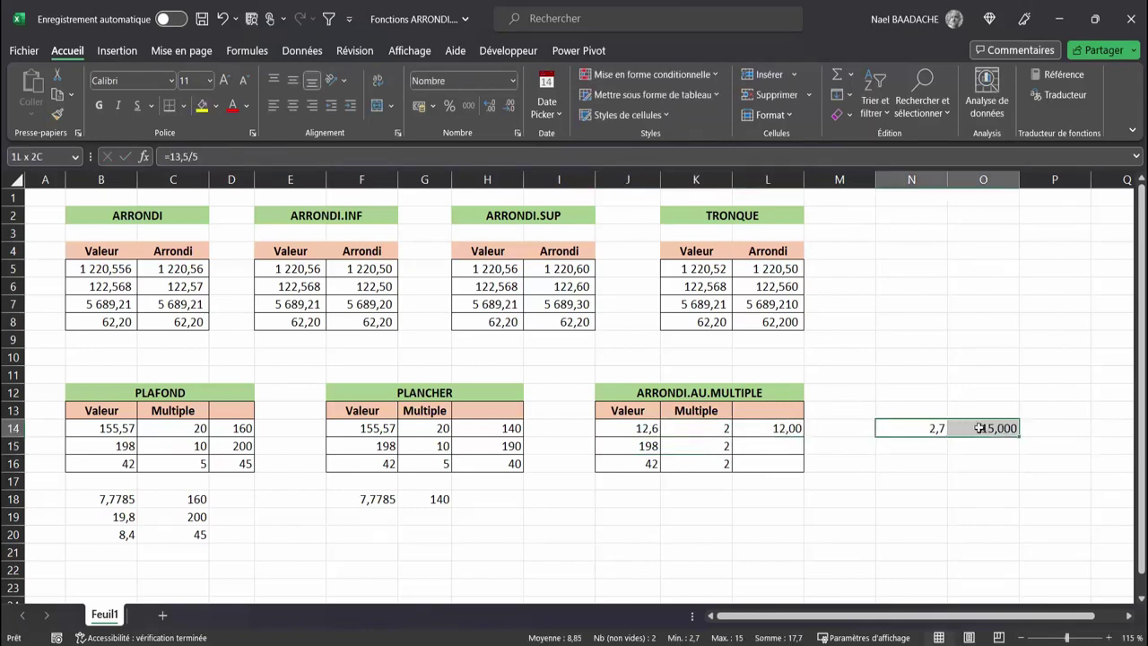
key("Delete")
left_click(931, 426)
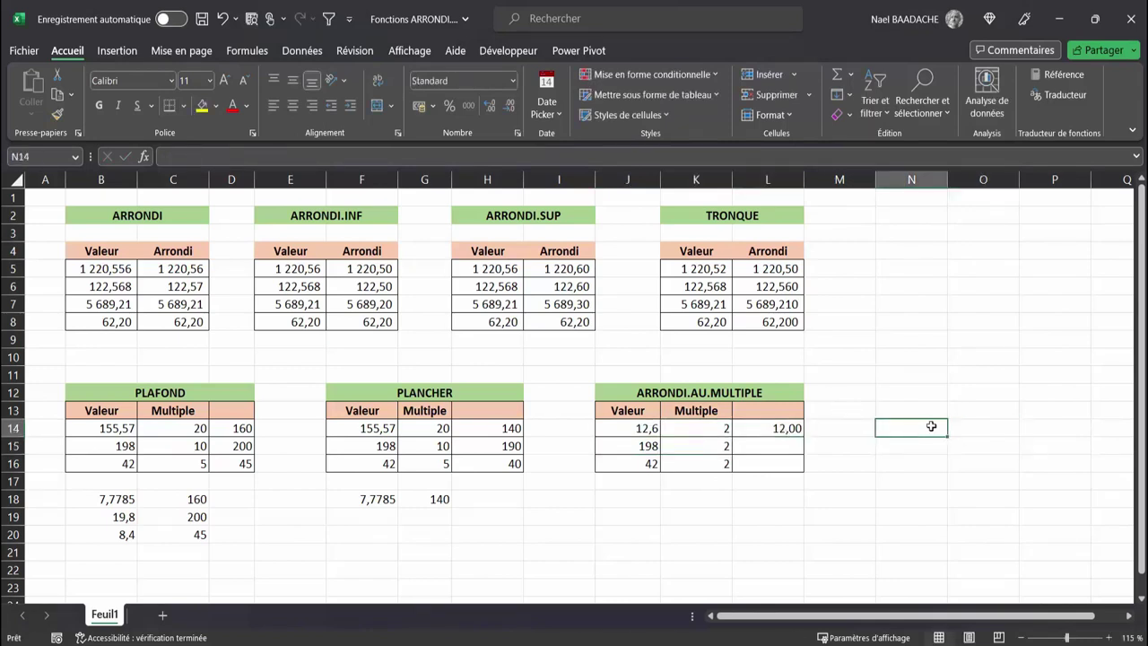
type("=1")
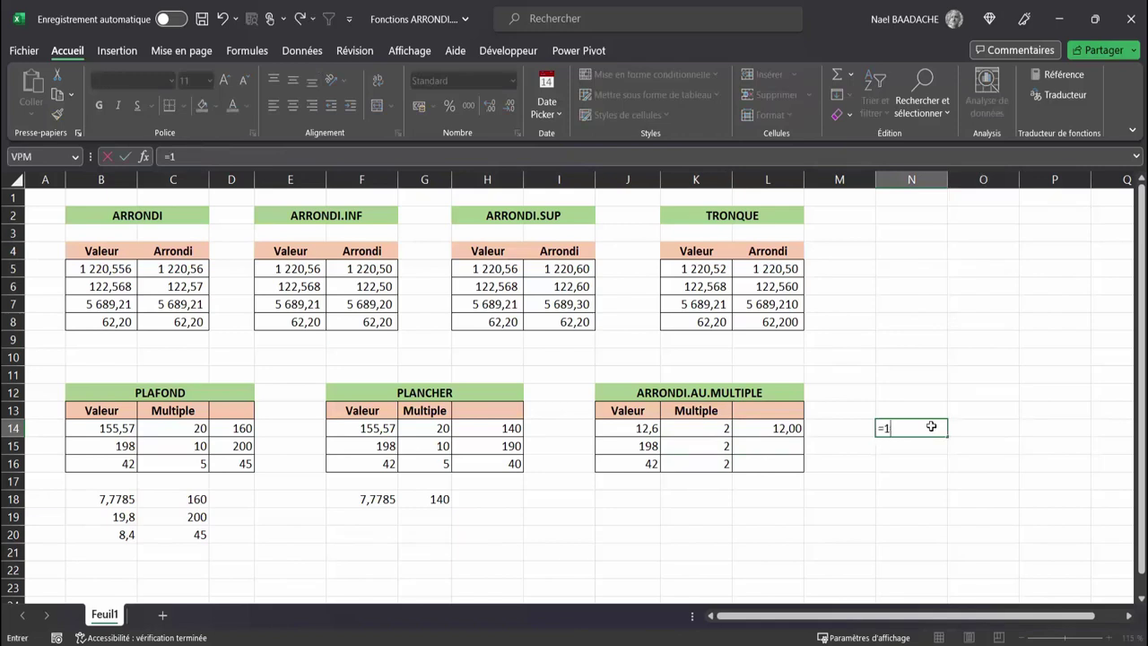
type("2,60")
type("/2")
key("Return")
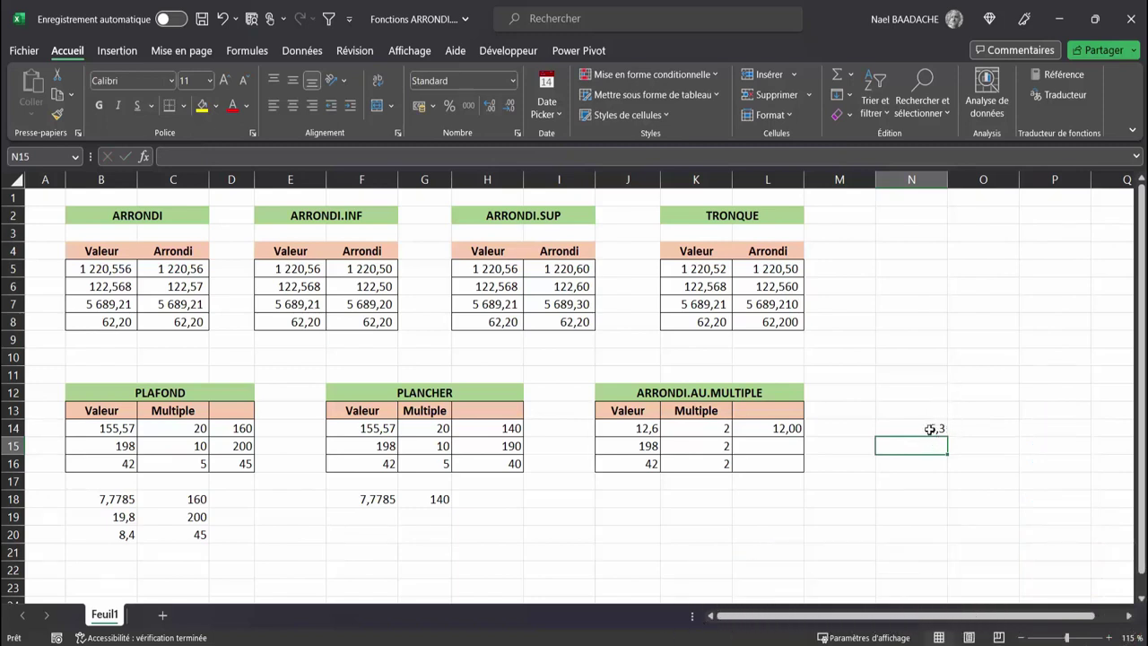
left_click(929, 430)
Step: Enter =6*2 in O14, giving 12,000
left_click(977, 430)
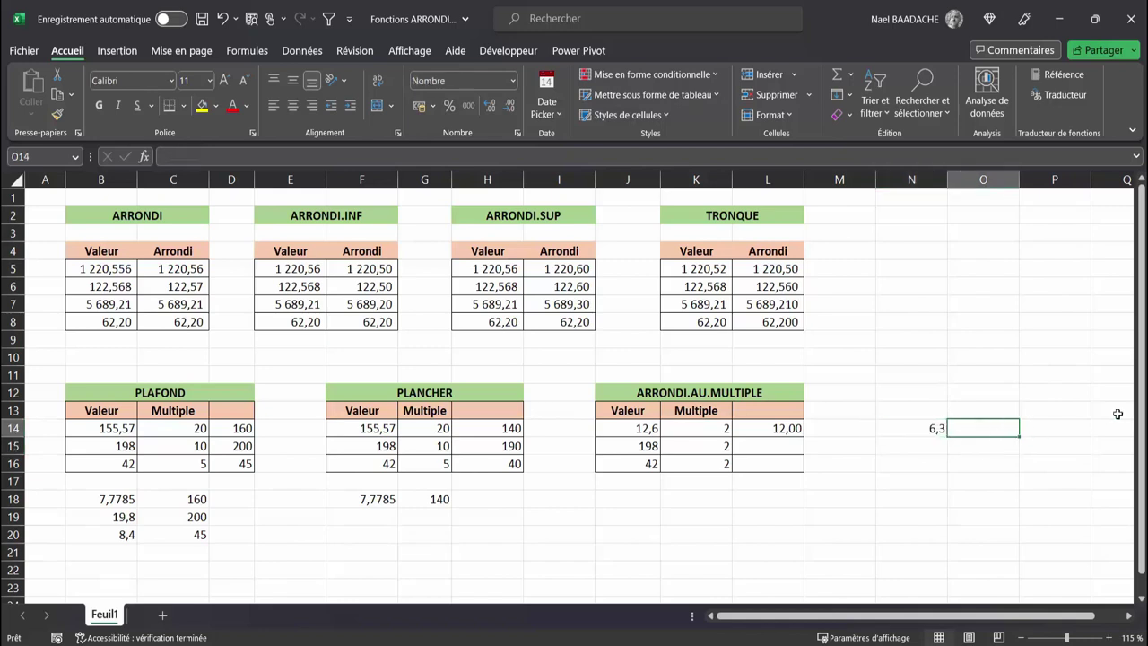
type("=6*")
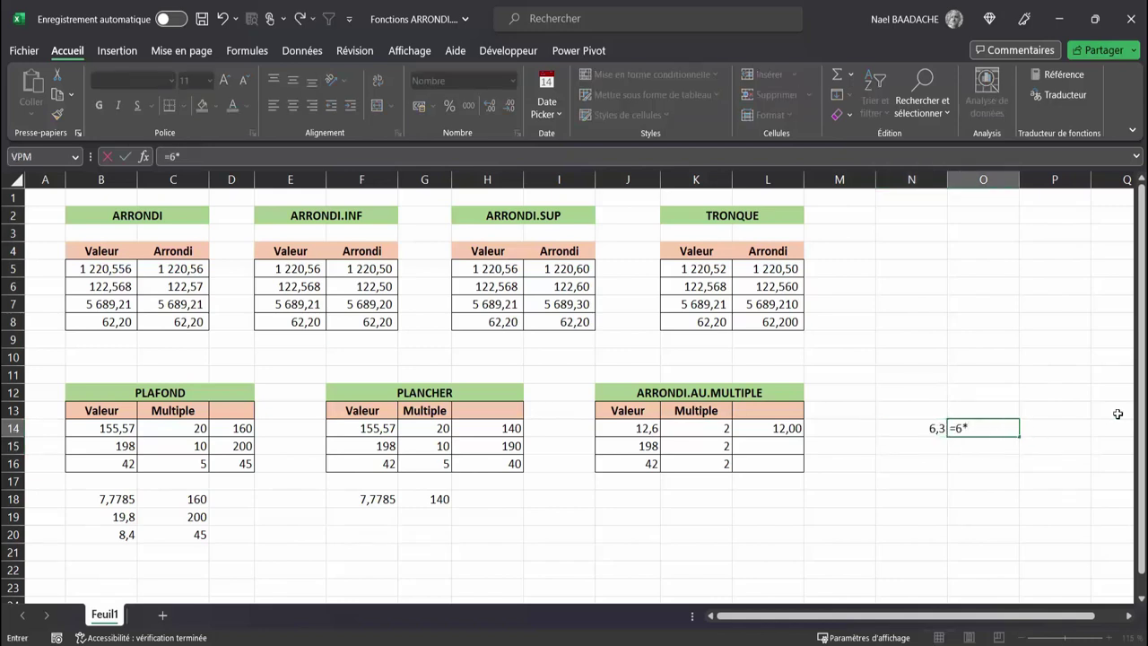
type("2")
key("Return")
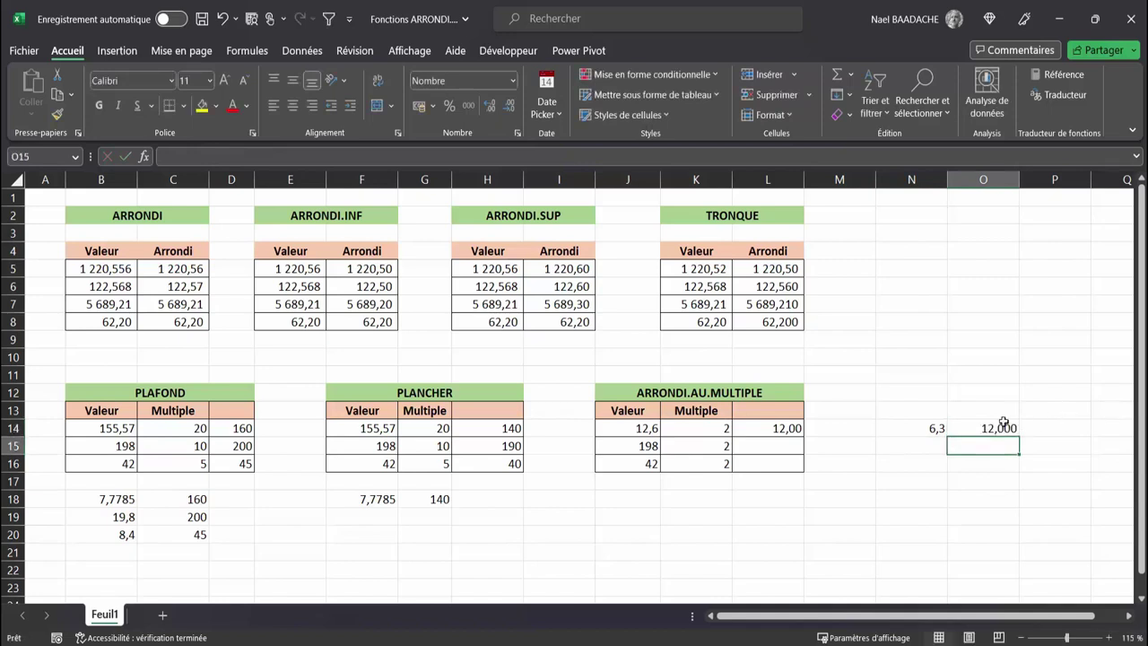
left_click(767, 429)
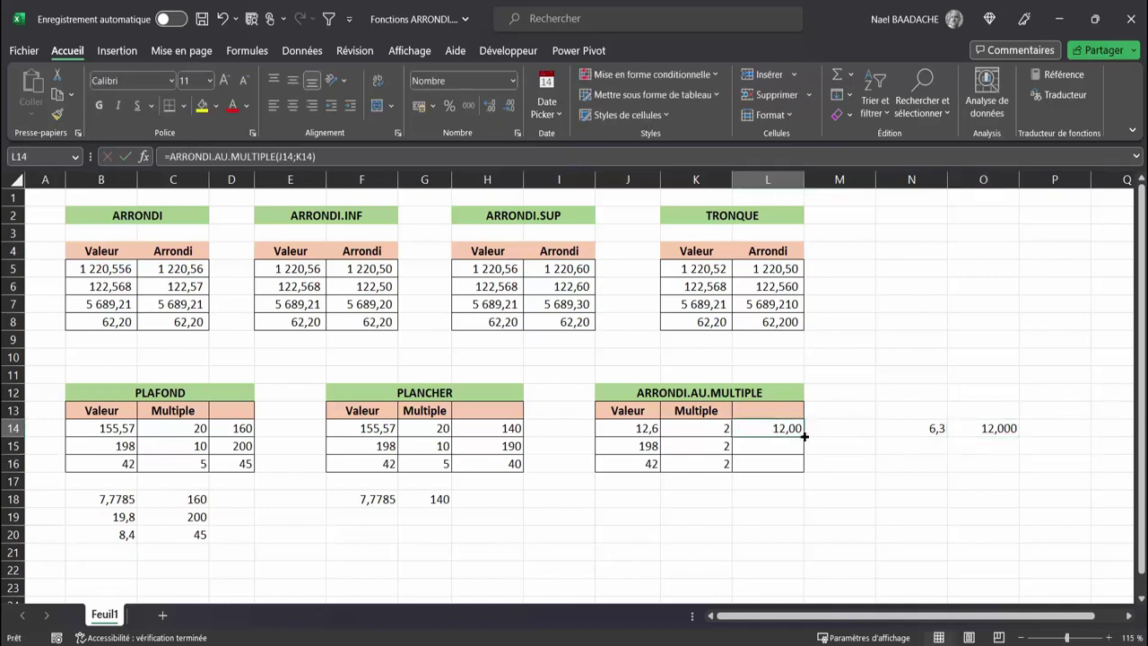
Step: Fill the L14 formula down to L15:L16 (198,00 and 42,00) and enter =198/2 in N16, giving 99
double_click(807, 437)
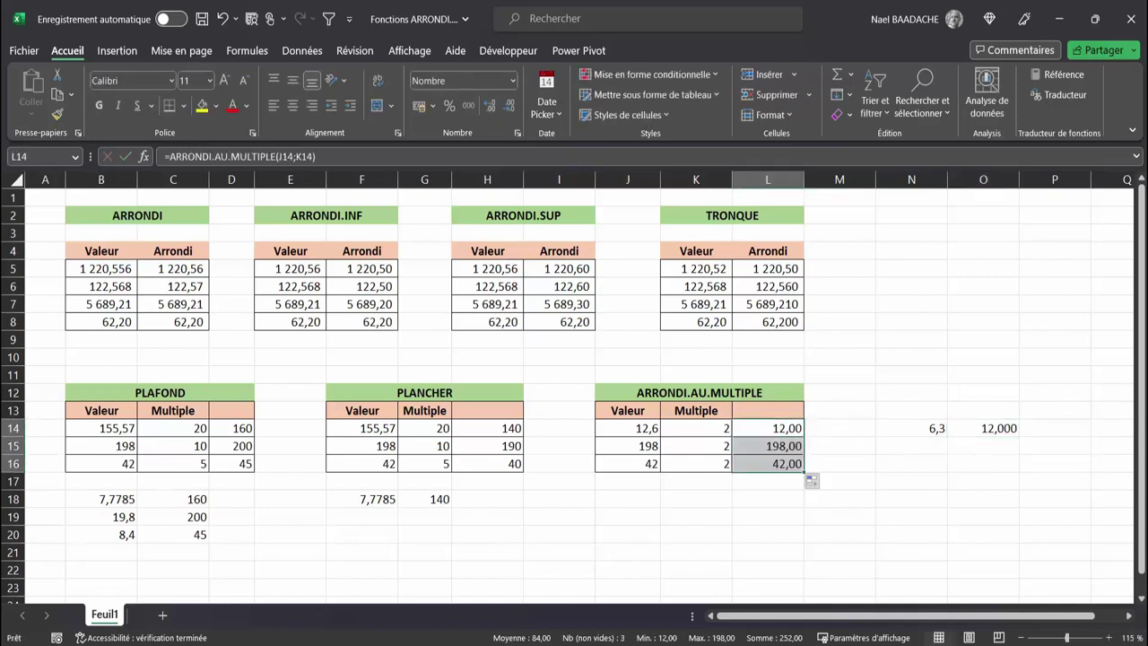
left_click(777, 446)
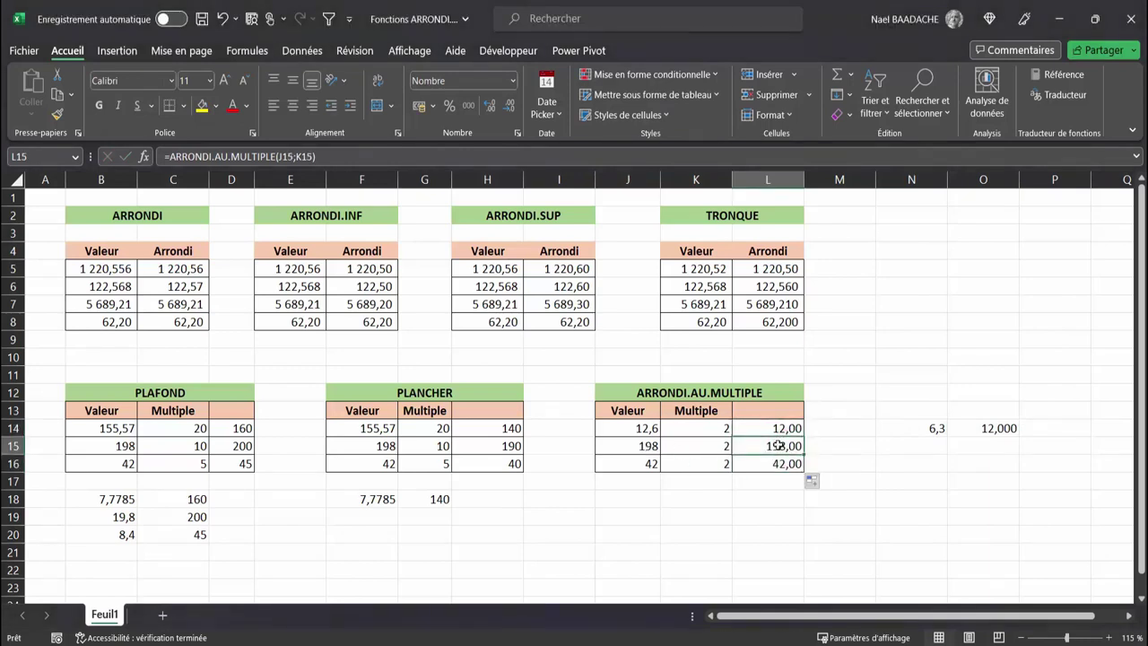
left_click(924, 464)
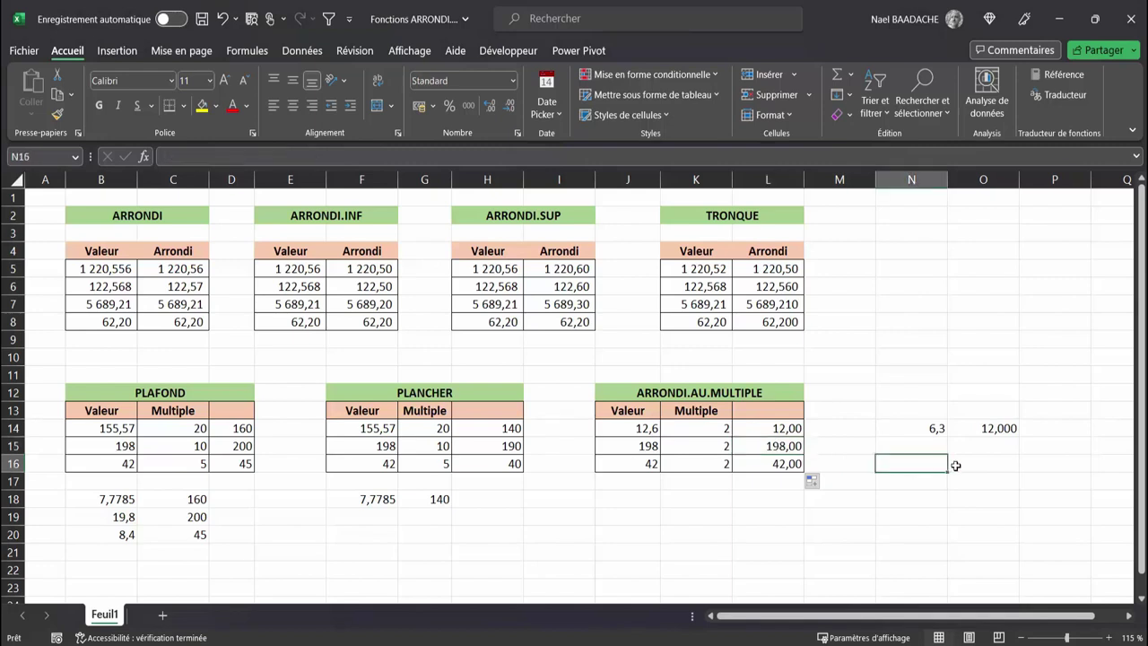
type("=198/")
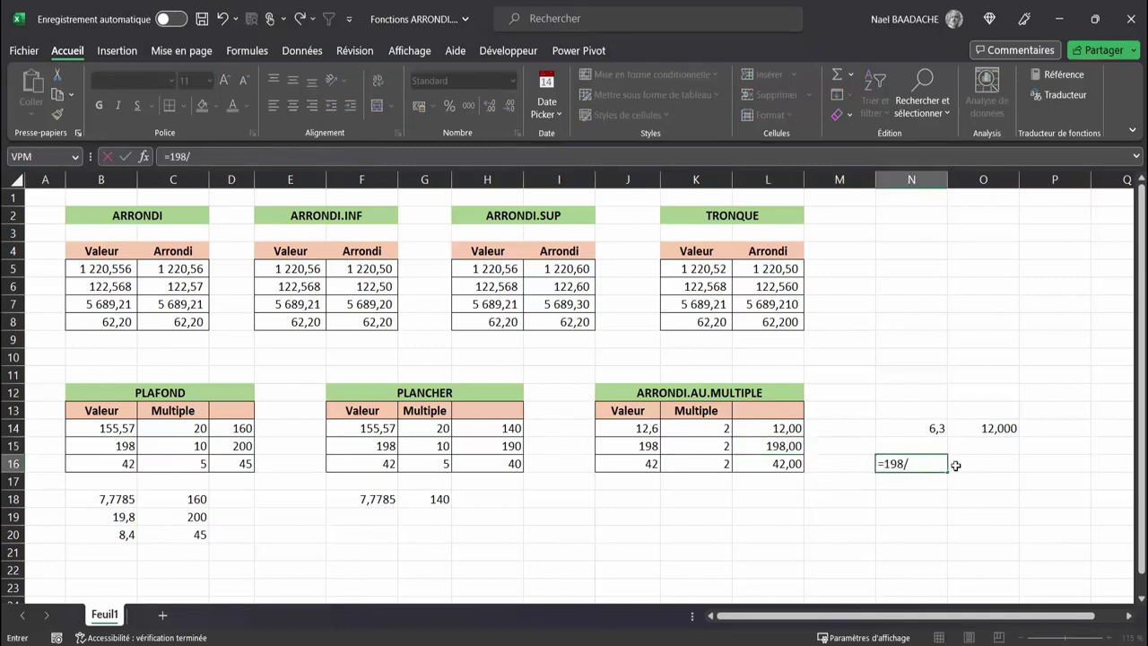
type("2")
key("Return")
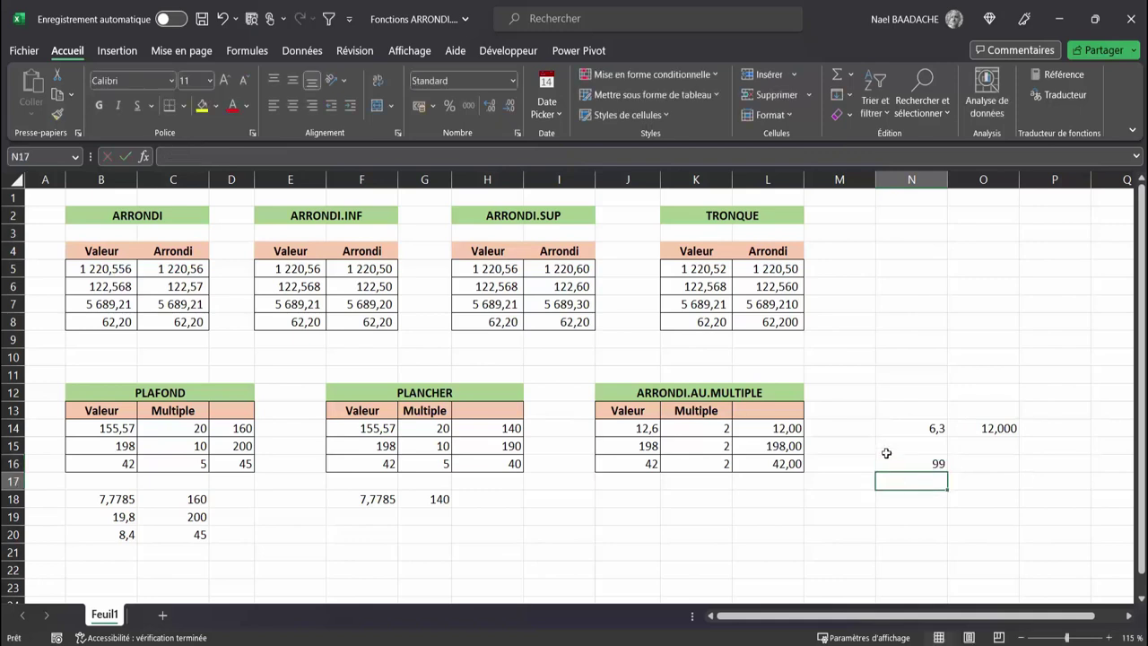
left_click(913, 464)
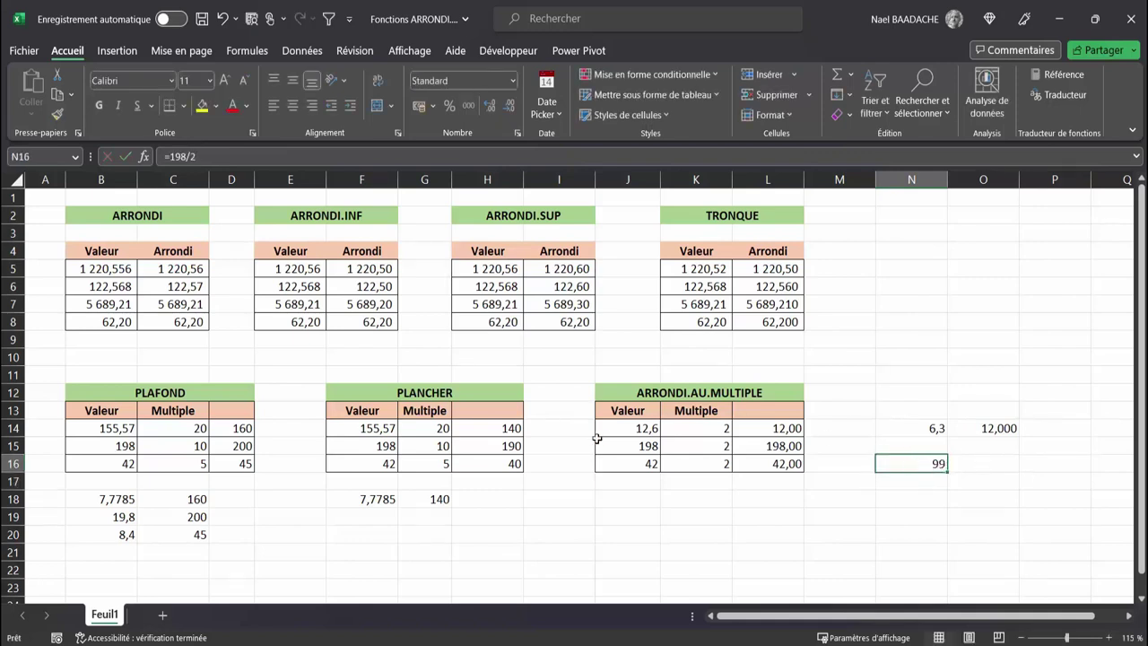
left_click(797, 452)
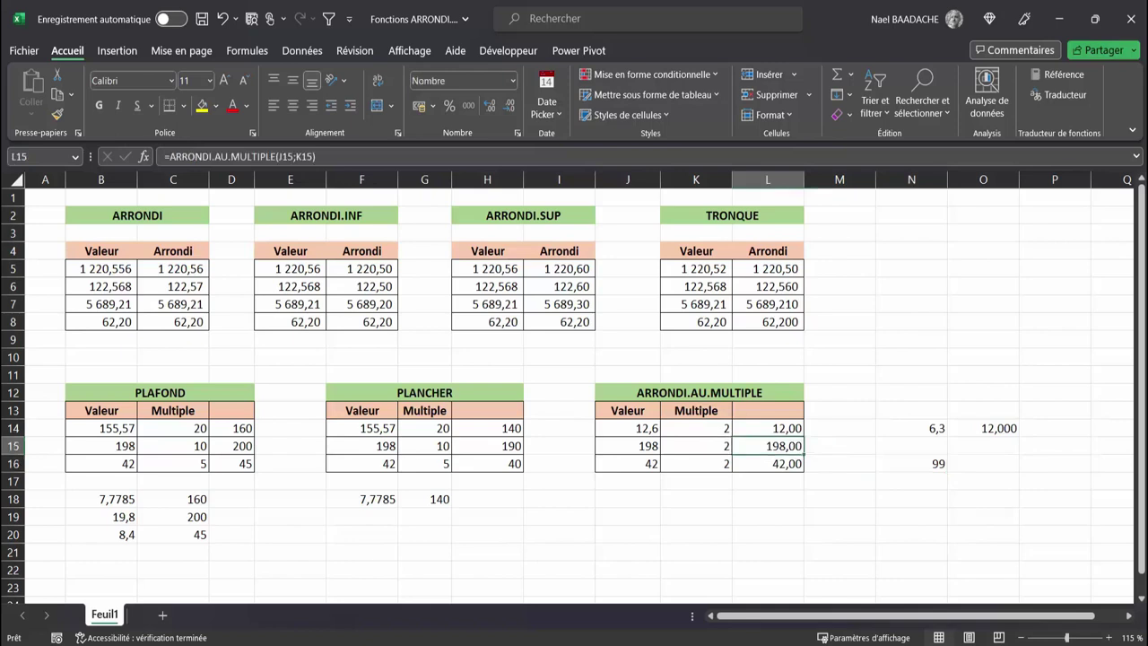